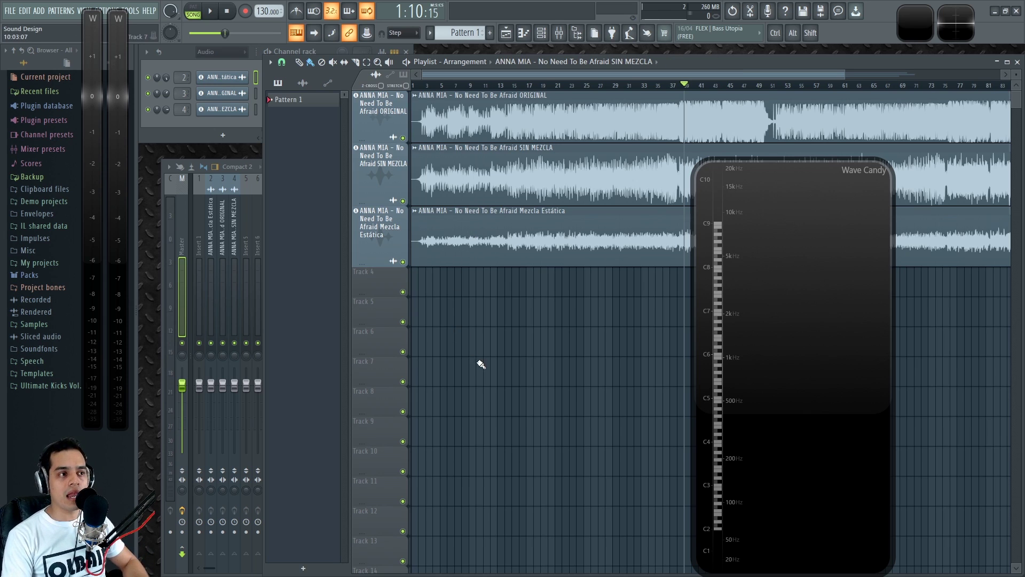
Solo the ORIGINAL track and audition it, moving playback back to bar 29.
scroll(453, 306, up, 2)
scroll(487, 71, down, 1)
ctrl+click(403, 138)
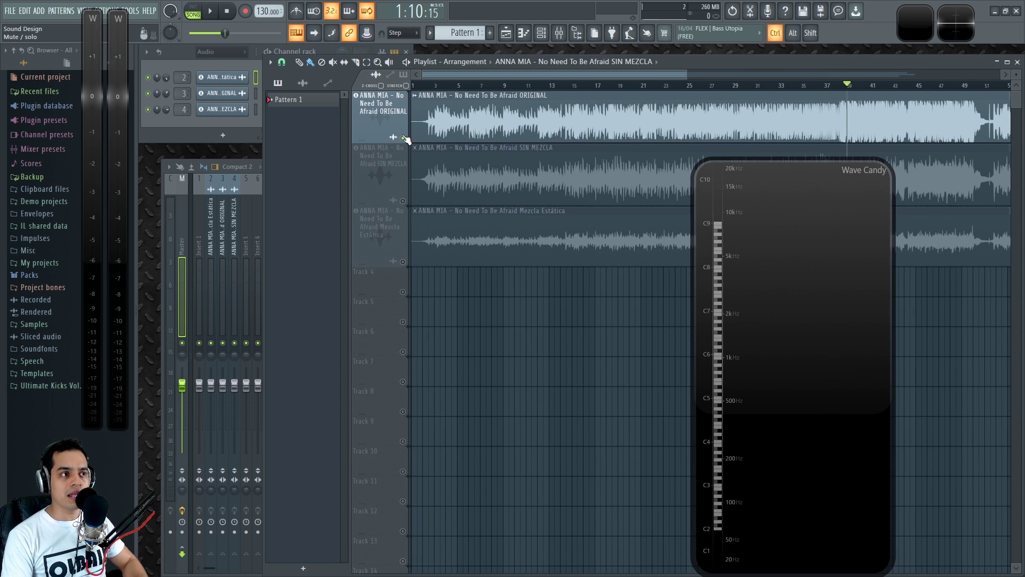
key(space)
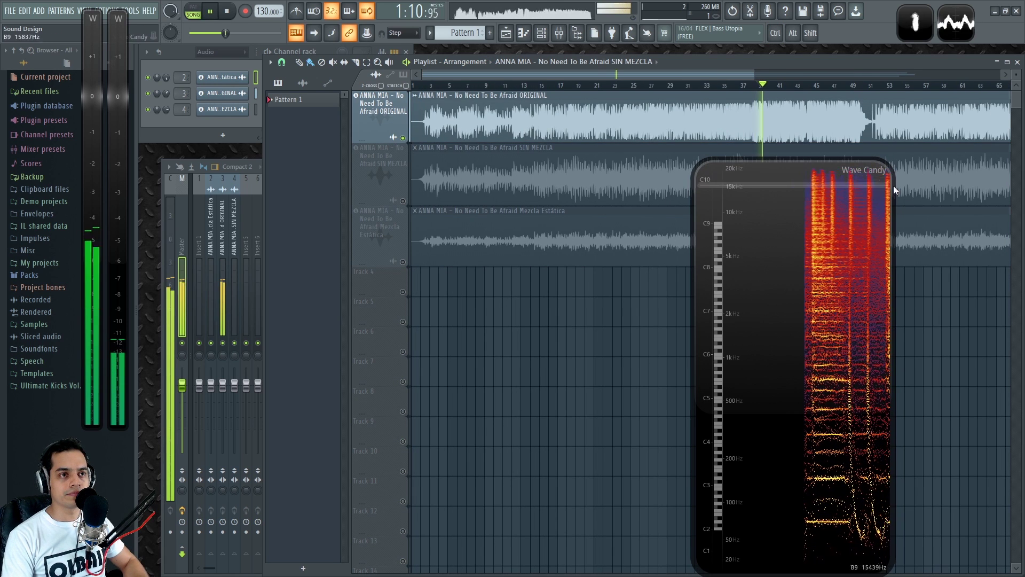
scroll(625, 311, up, 1)
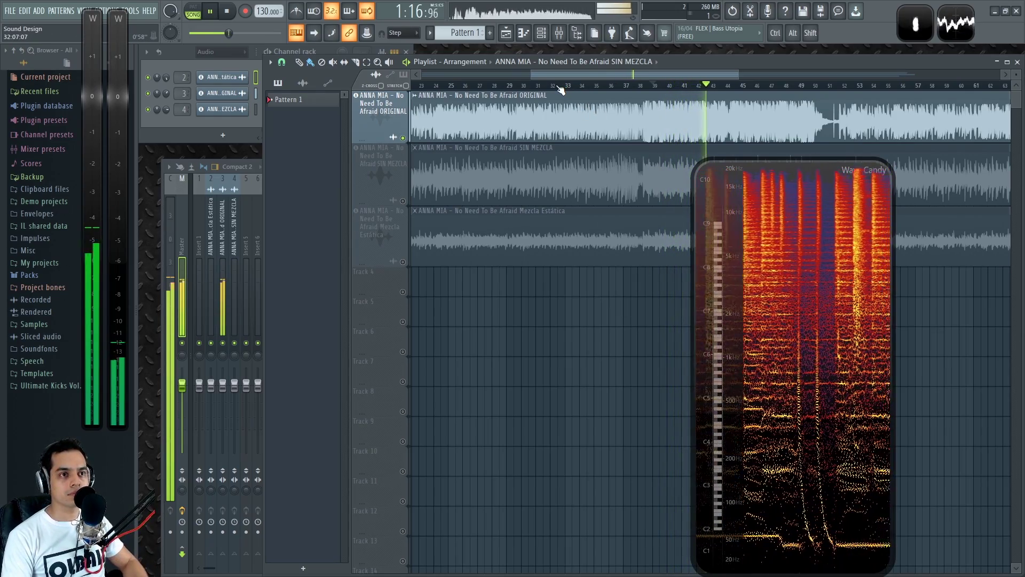
click(511, 87)
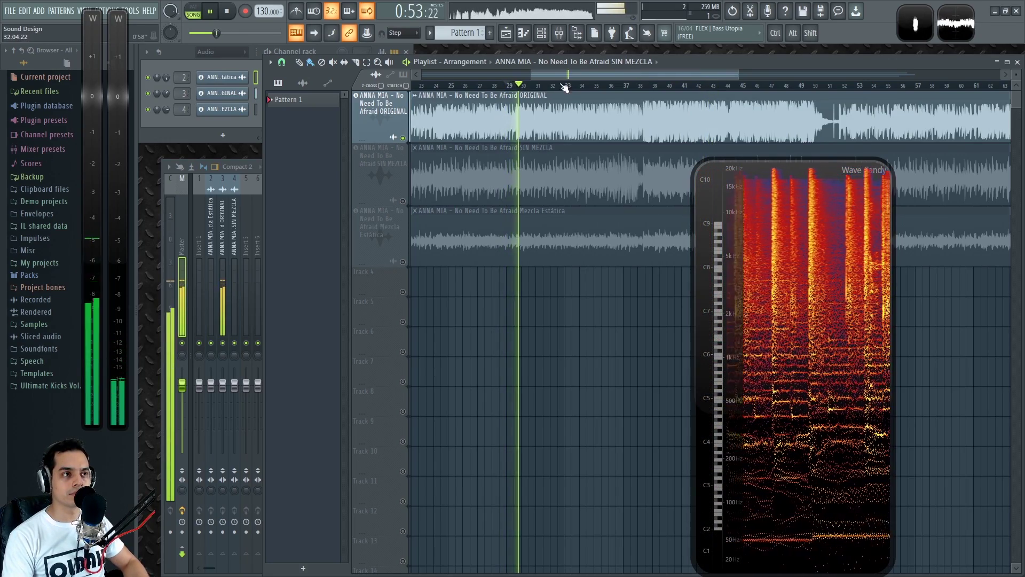
scroll(537, 77, left, 4)
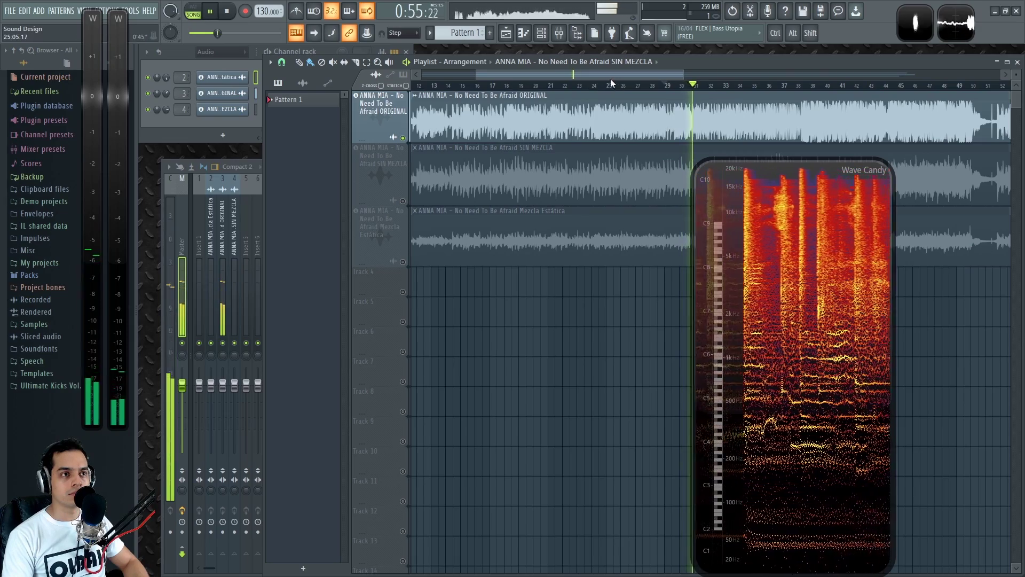
scroll(641, 297, right, 1)
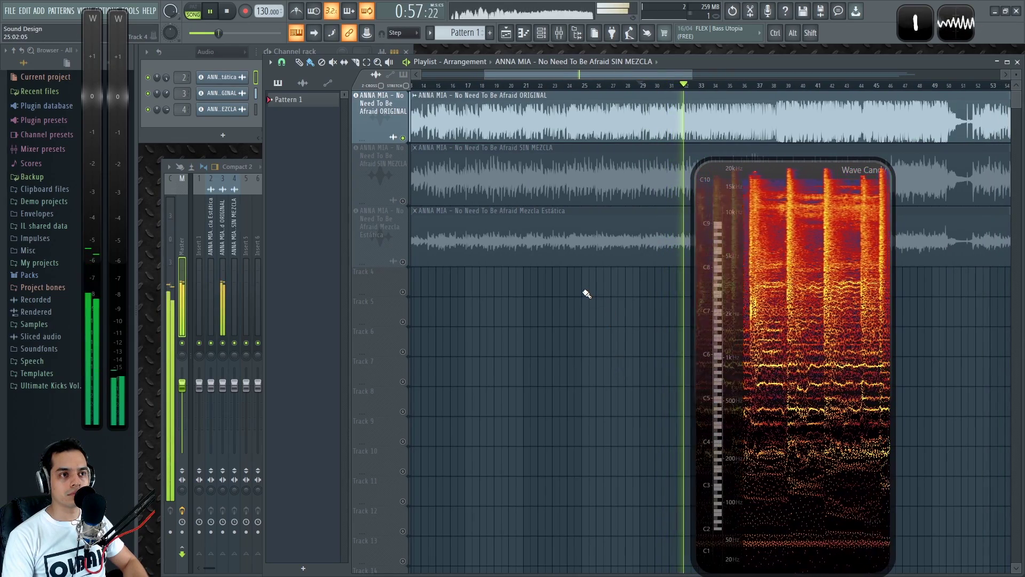
key(space)
Solo the SIN MEZCLA track and audition it from bar 40.
scroll(586, 293, down, 4)
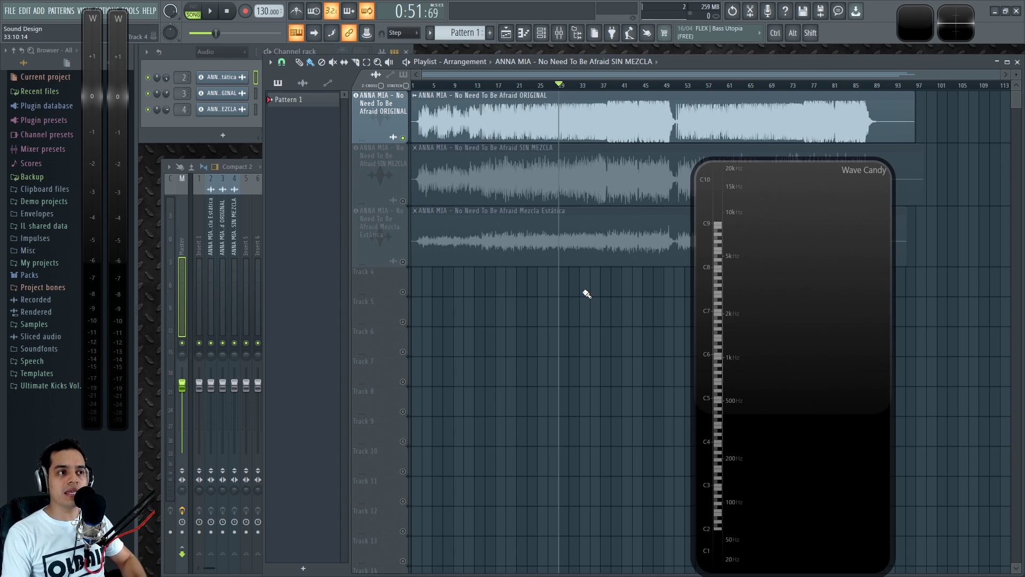
scroll(481, 288, up, 3)
ctrl+click(403, 201)
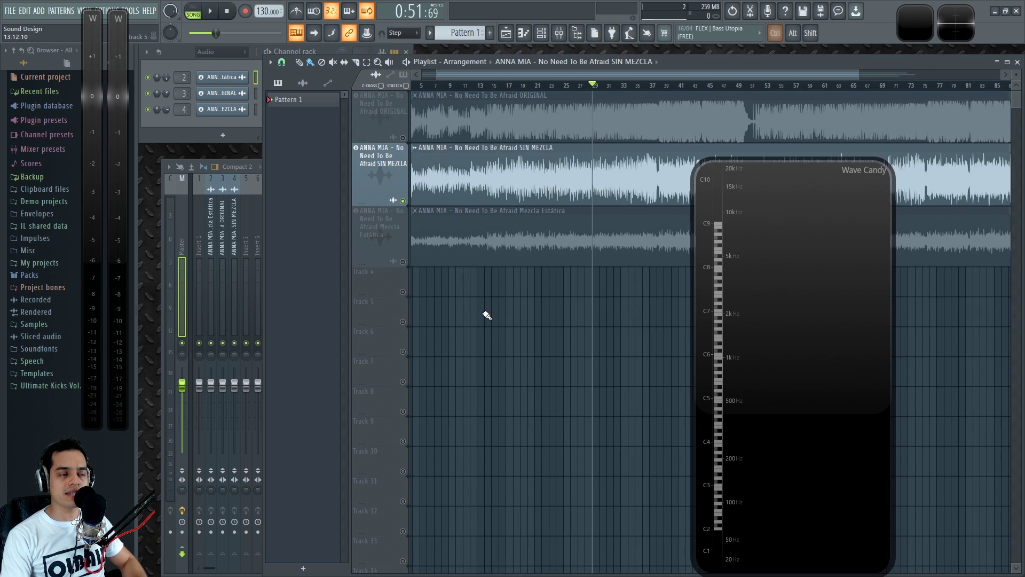
key(space)
scroll(566, 88, down, 2)
click(617, 86)
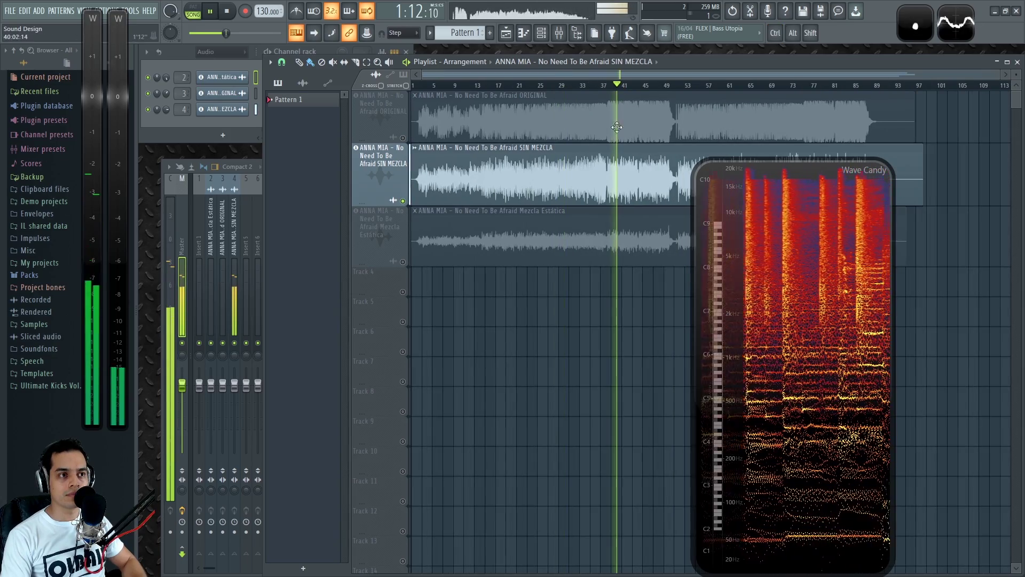
scroll(550, 315, right, 2)
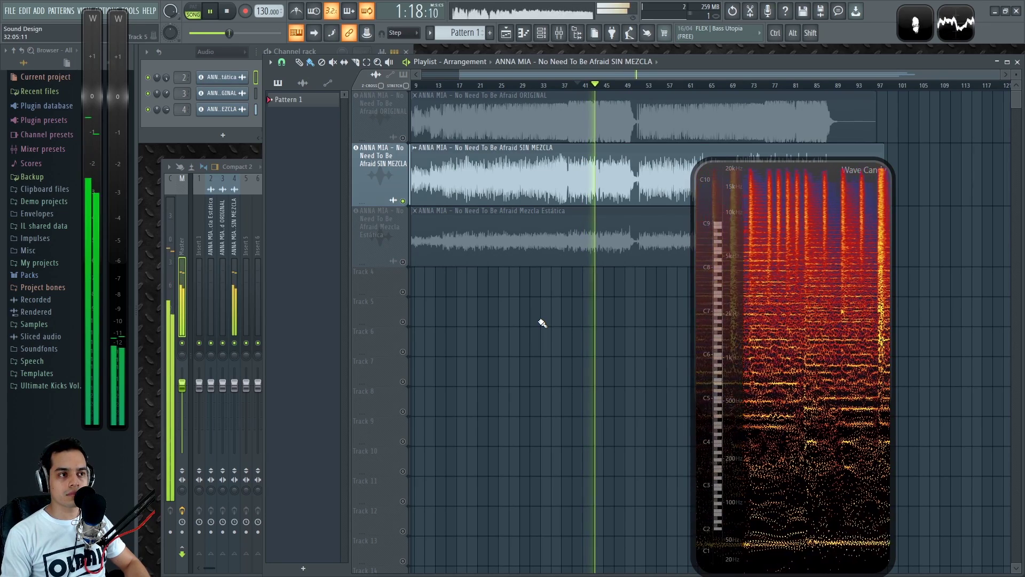
key(space)
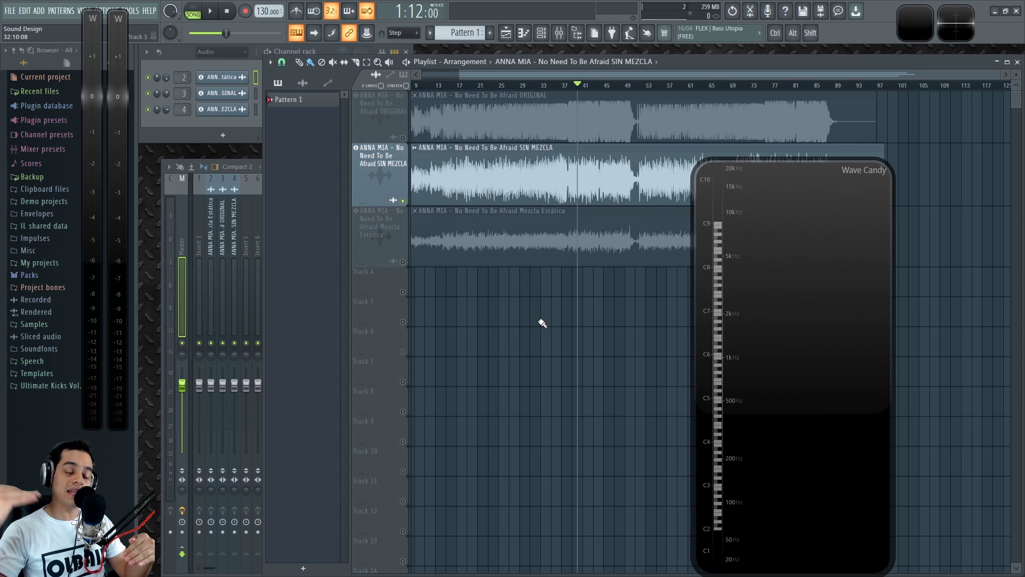
Replay the soloed SIN MEZCLA track several times from the same position, stopping after each pass.
key(space)
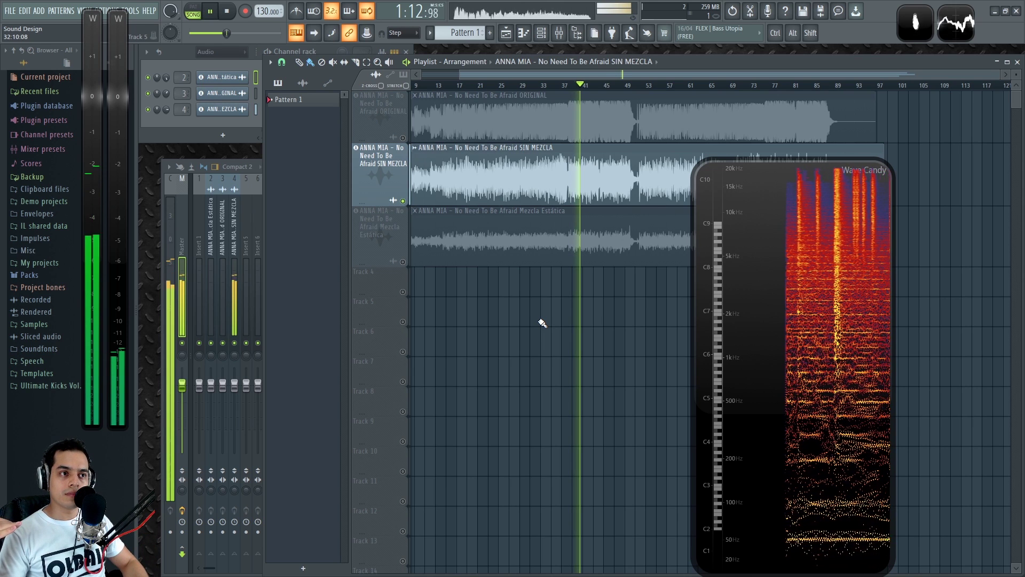
key(space)
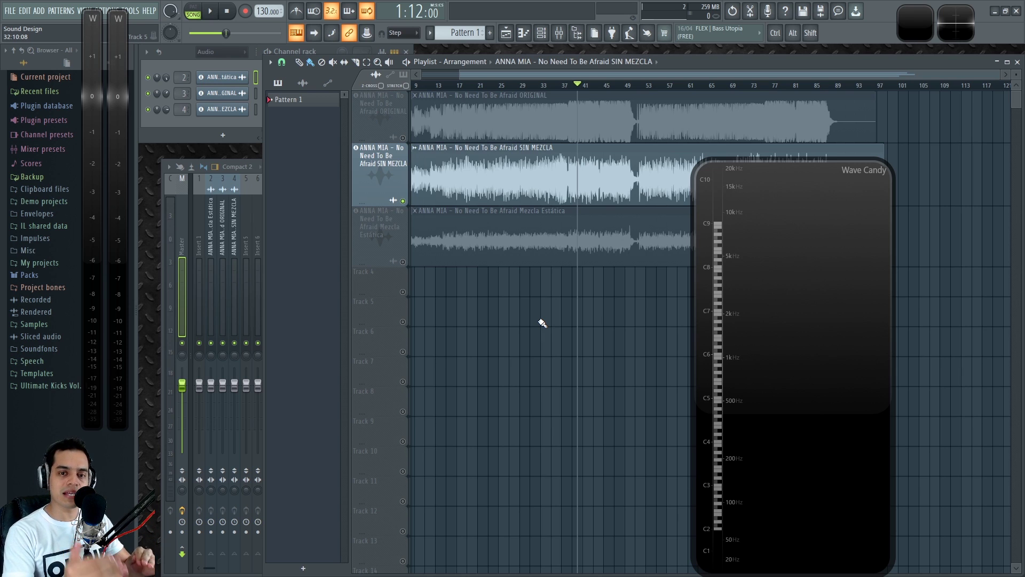
key(space)
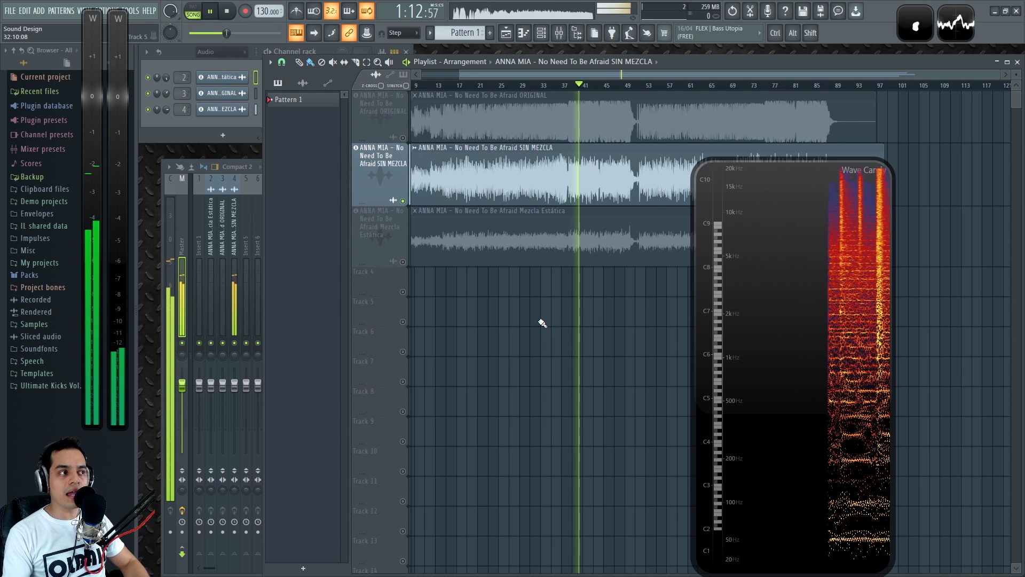
key(space)
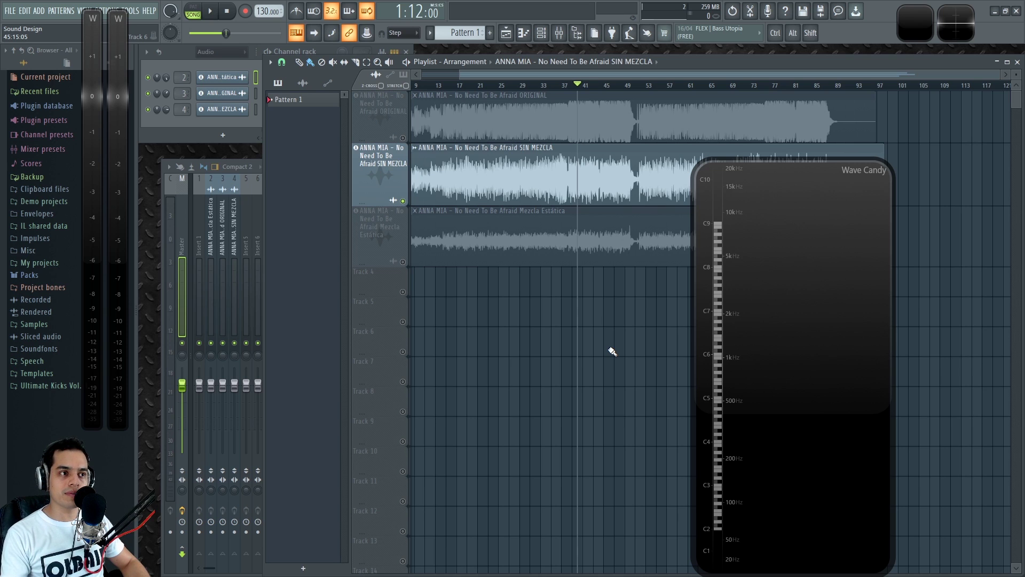
key(space)
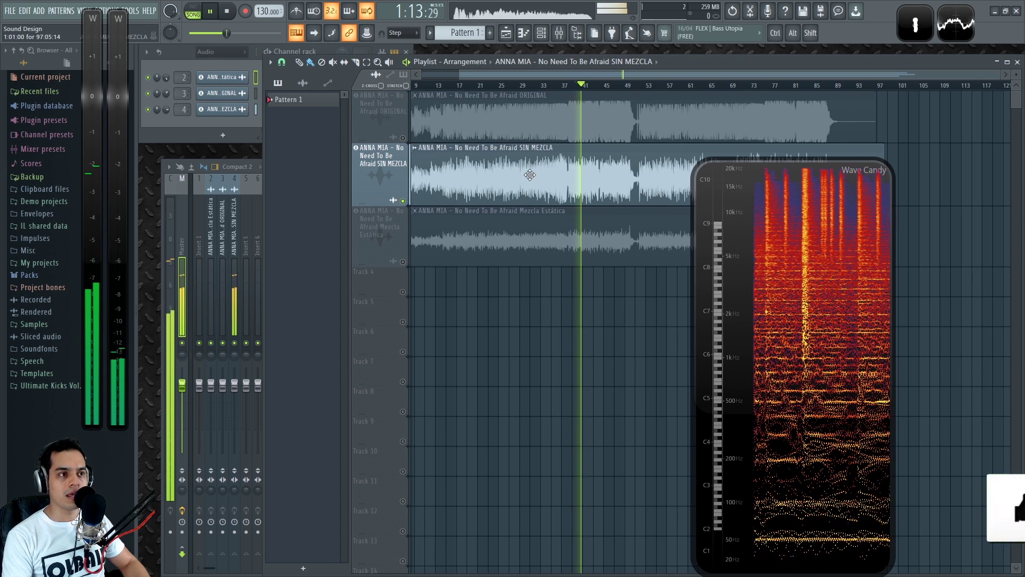
key(space)
click(602, 176)
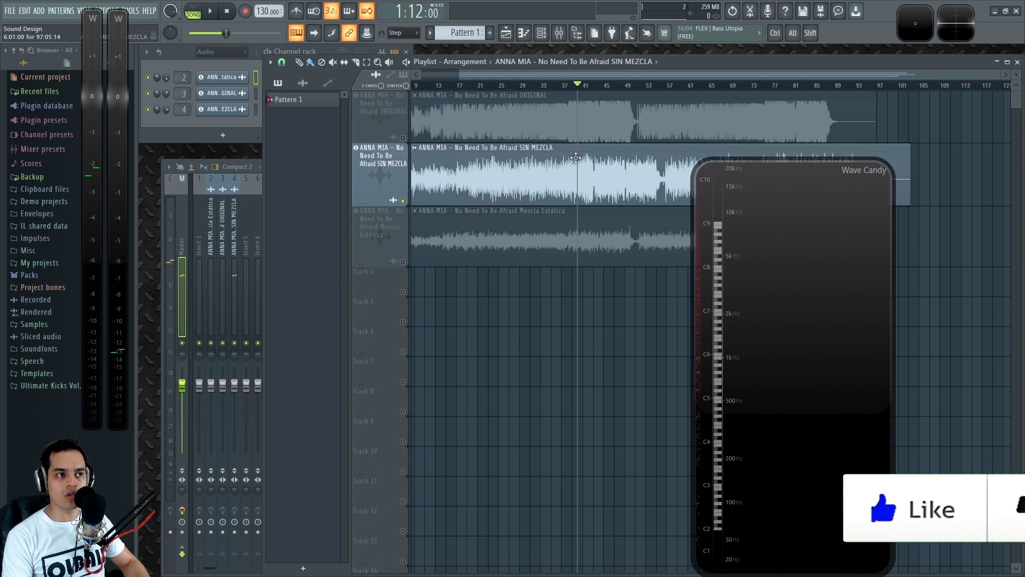
Solo the Mezcla Estática track and audition it from bar 40.
click(422, 256)
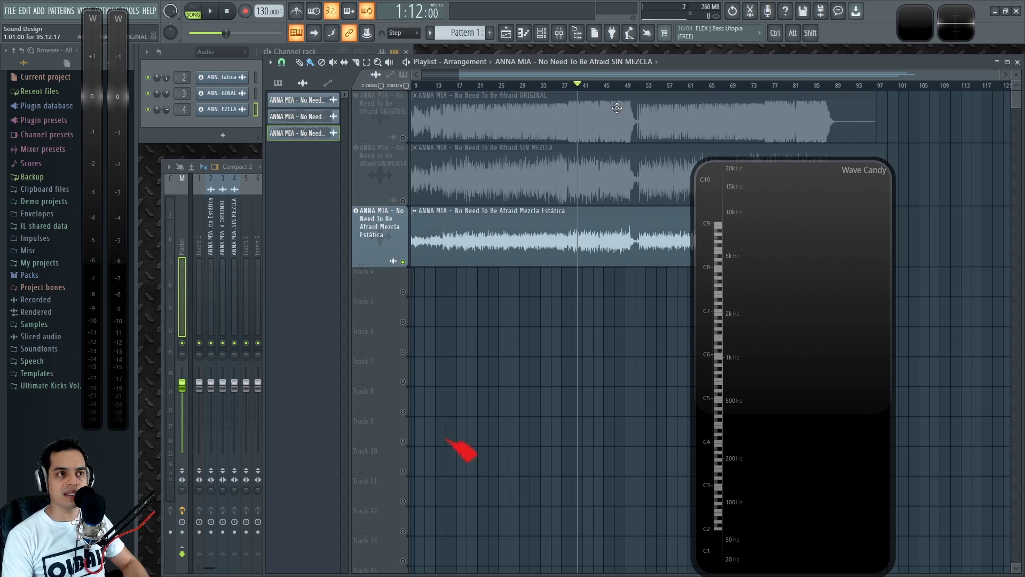
key(space)
drag(517, 78, 483, 78)
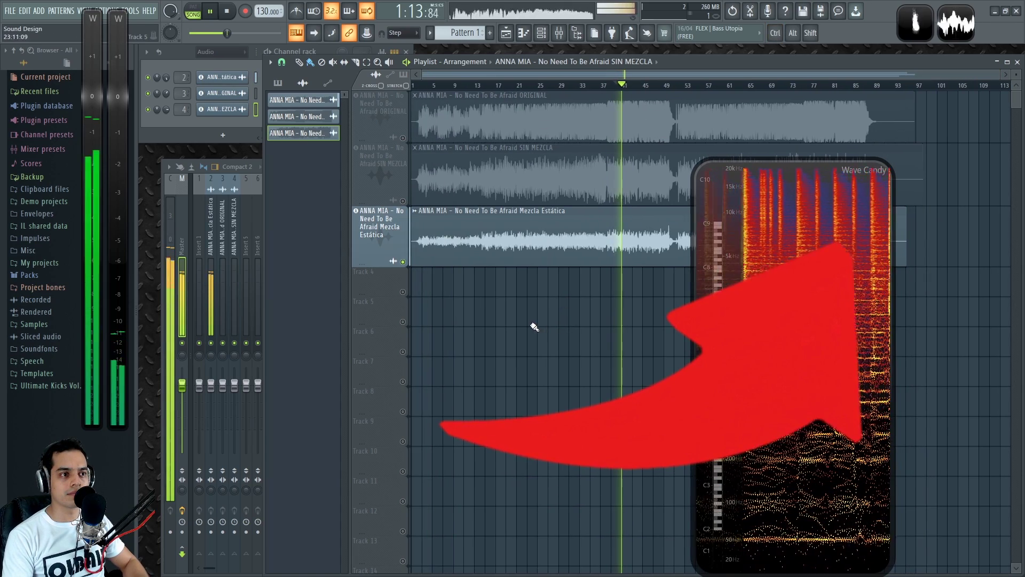
key(space)
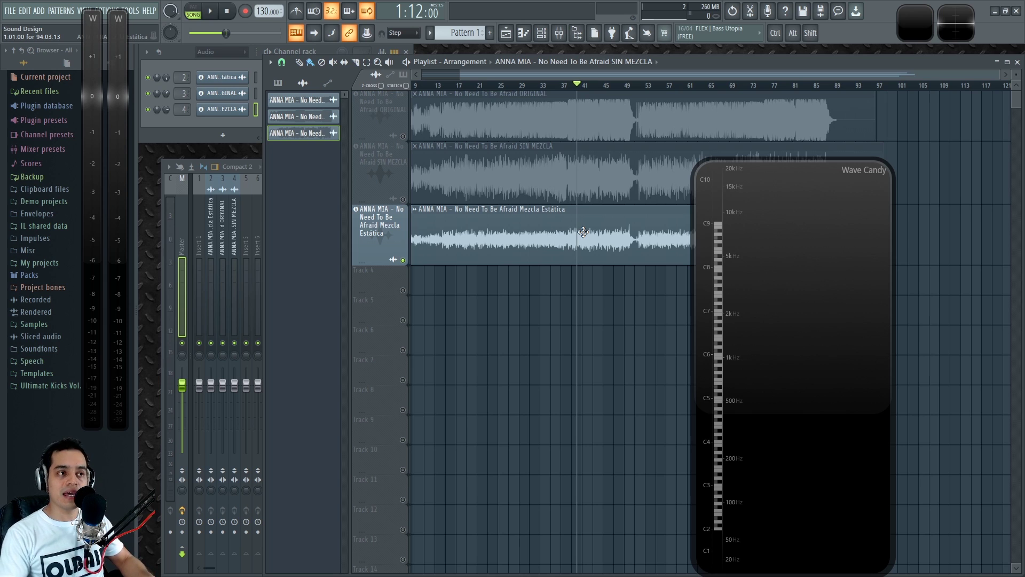
Solo the ORIGINAL track again and play it to check its level on the meters.
ctrl+click(584, 113)
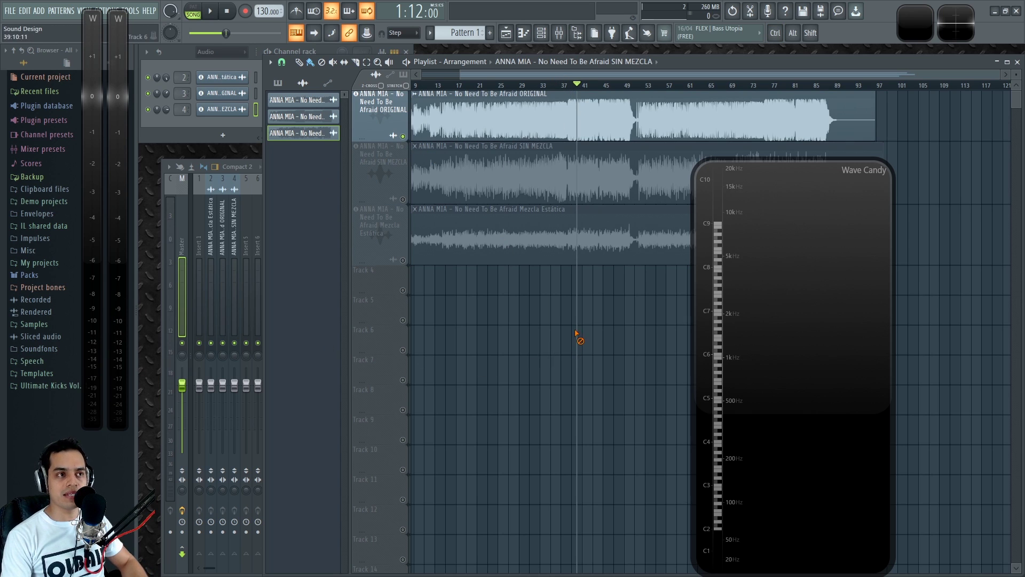
ctrl+scroll(576, 334, up, 2)
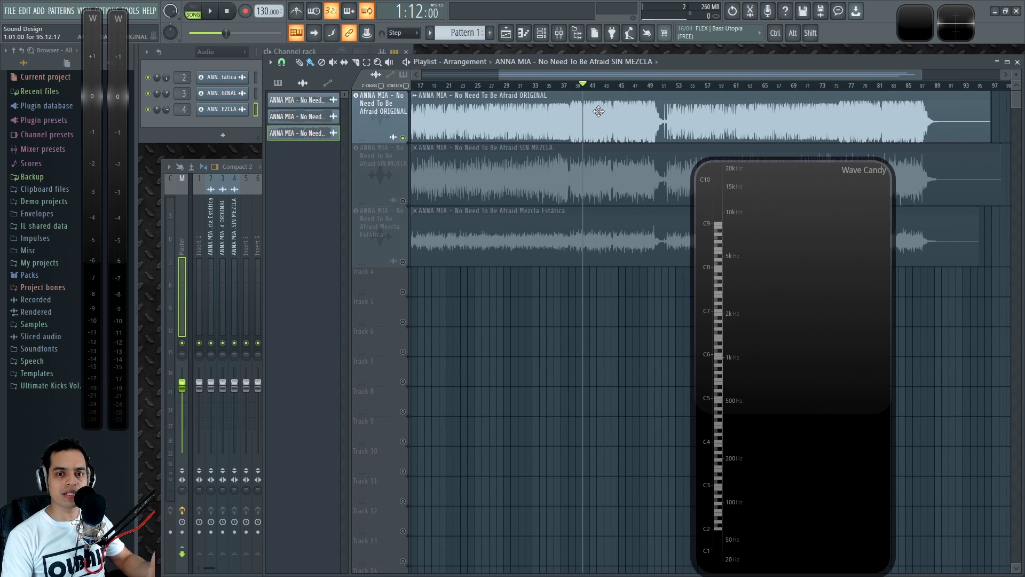
key(space)
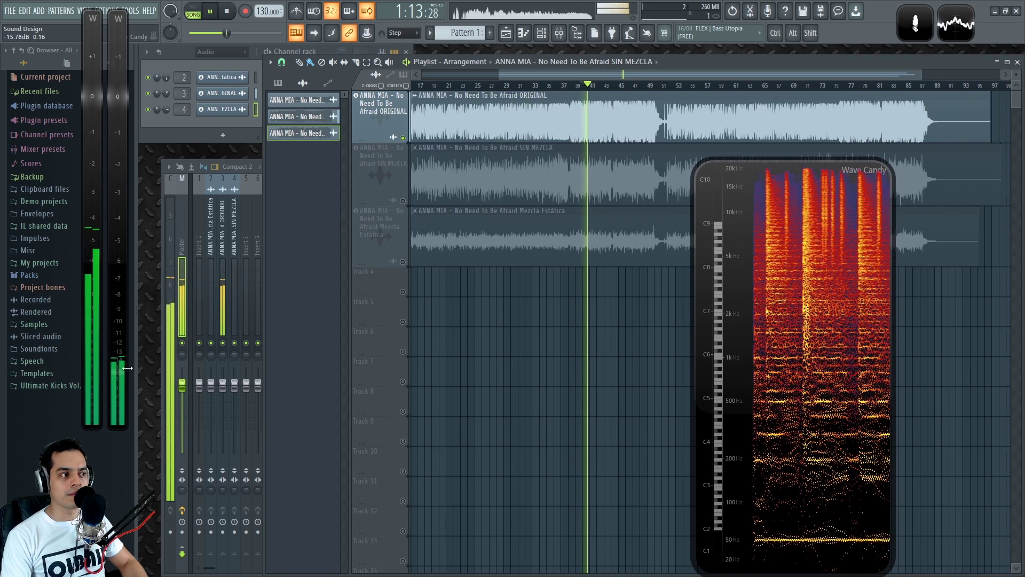
key(space)
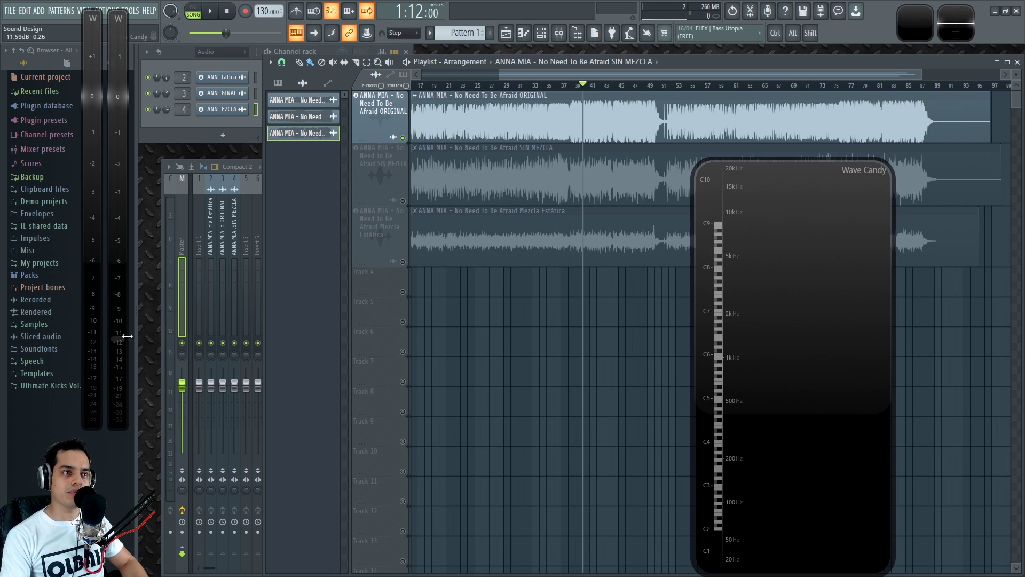
Open the ORIGINAL clip's channel settings, copy its volume value, and play the track at a raised channel volume.
double_click(587, 125)
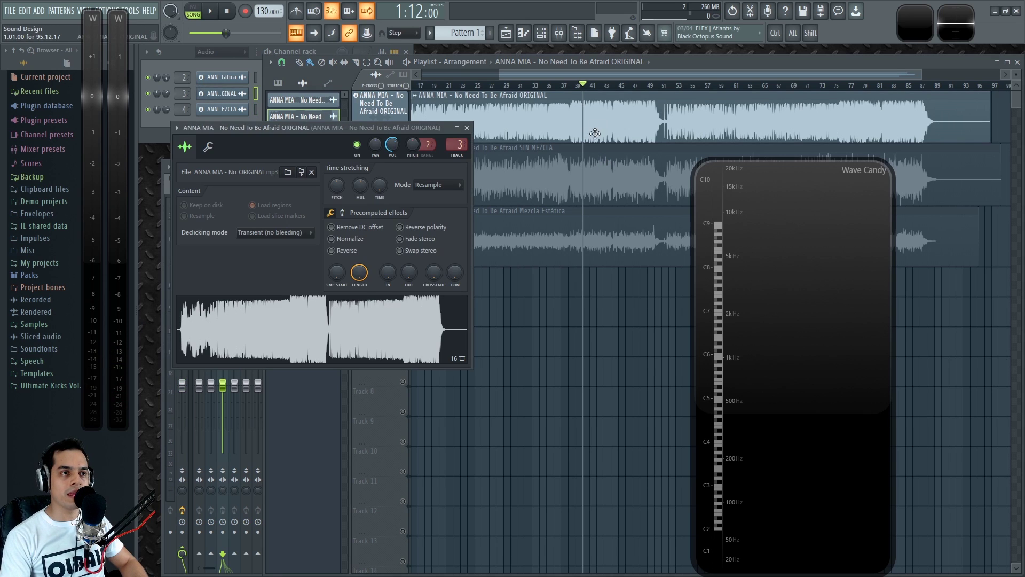
right_click(392, 147)
click(415, 262)
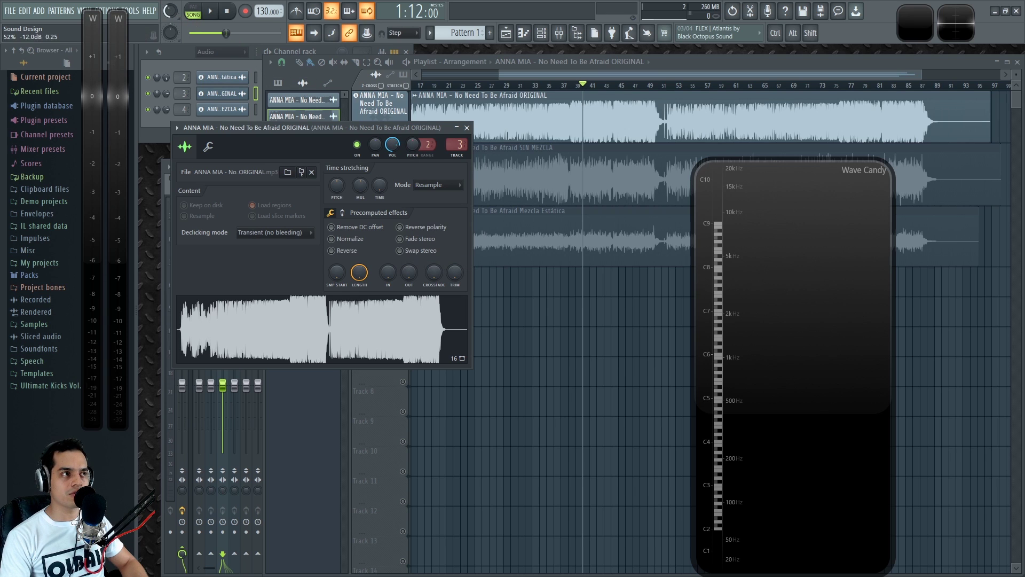
key(space)
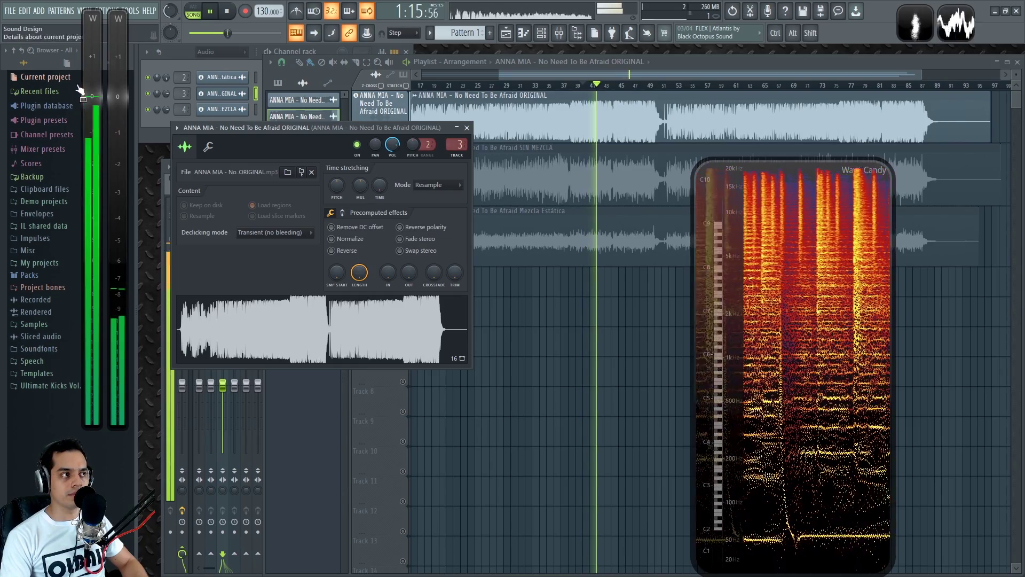
Paste the copied 61% value into the ORIGINAL channel's volume, stop playback, and close its settings.
right_click(392, 144)
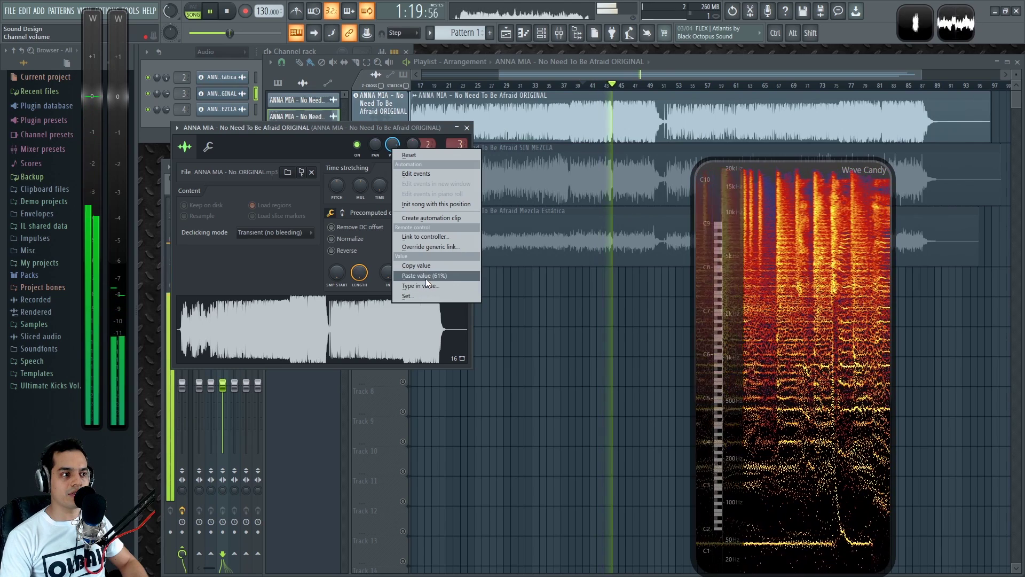
click(433, 276)
key(space)
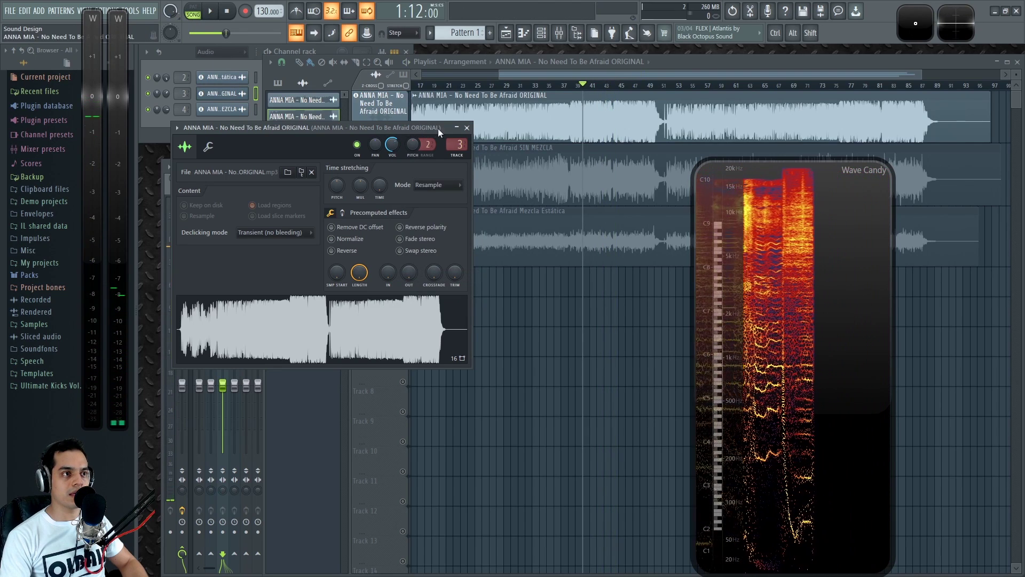
click(466, 128)
Open the Mezcla Estática channel settings and bring up the value options for its volume multiplier.
scroll(631, 350, up, 1)
double_click(409, 260)
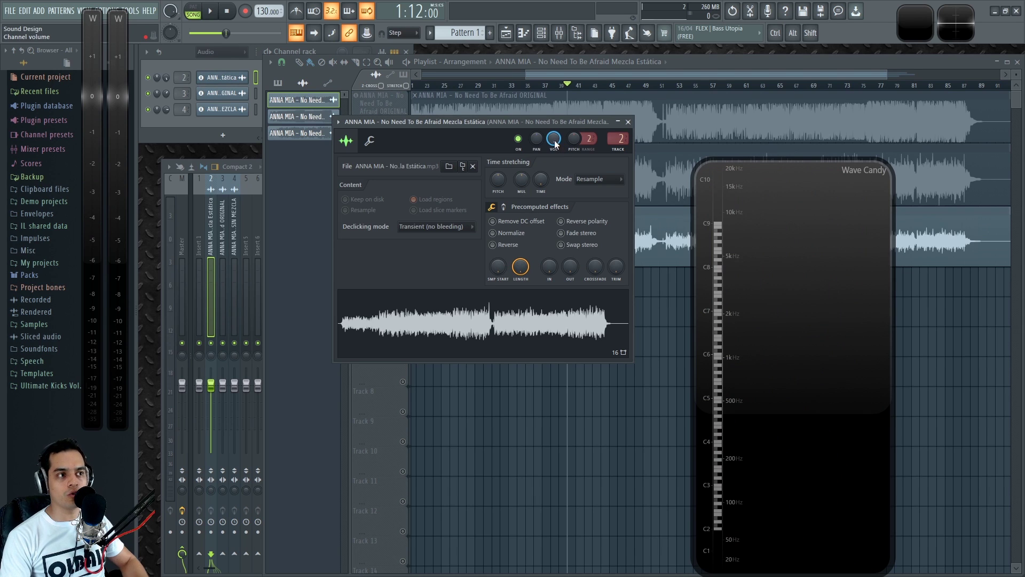
click(370, 141)
click(346, 141)
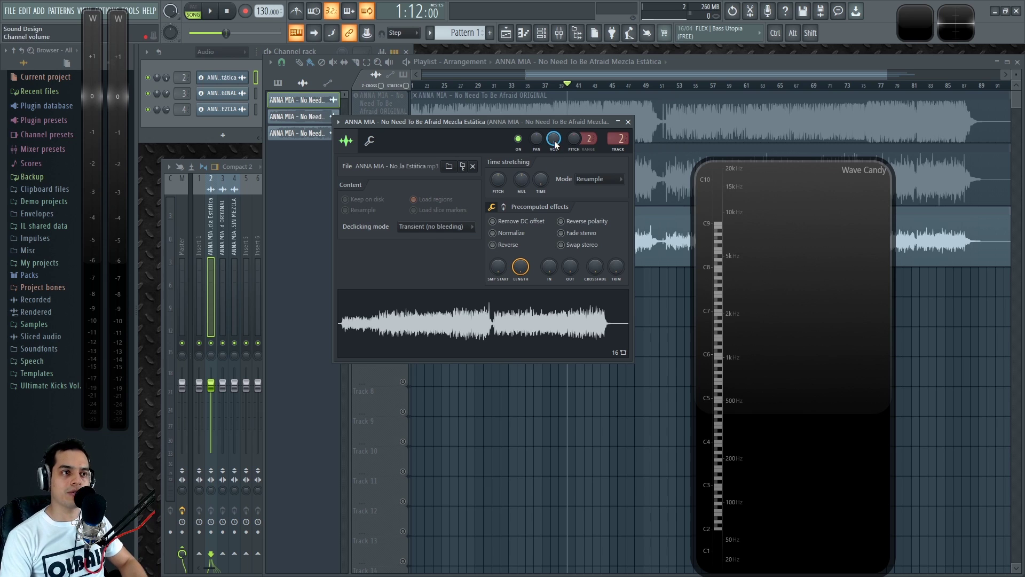
click(370, 141)
right_click(376, 187)
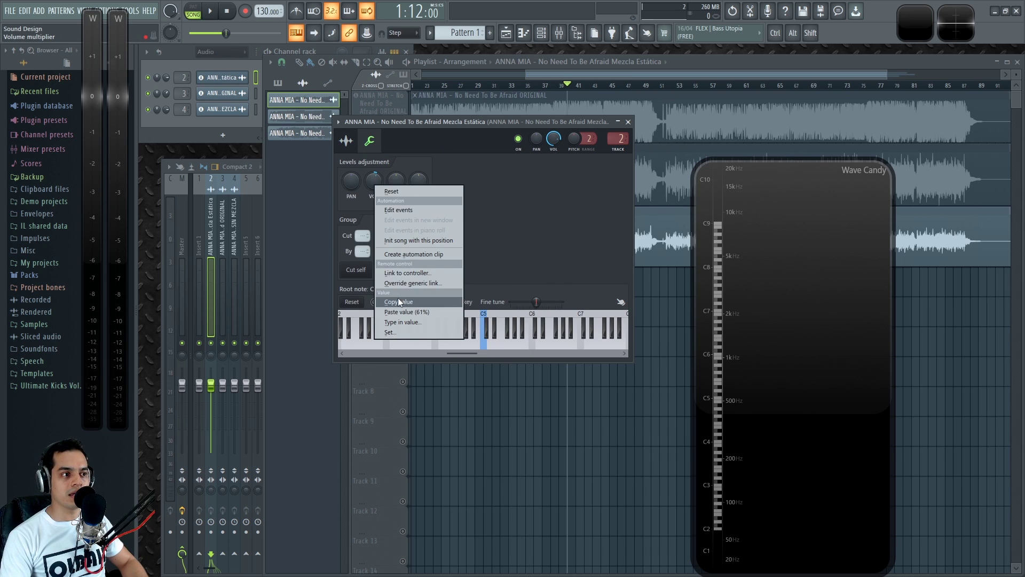
click(492, 173)
Close the channel settings and play the Mezcla Estática track from bar 40 to check its level.
key(space)
key(Escape)
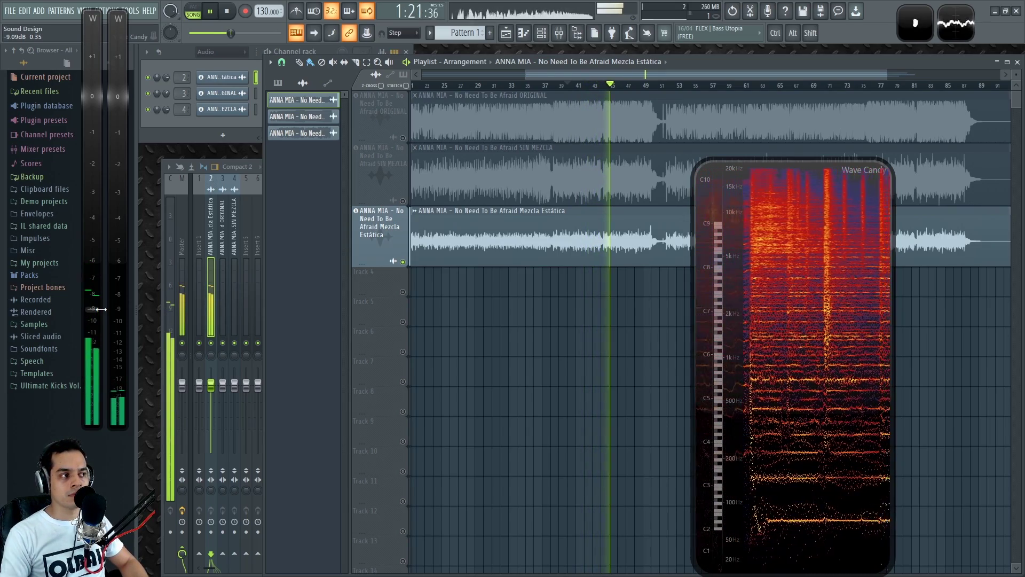
key(space)
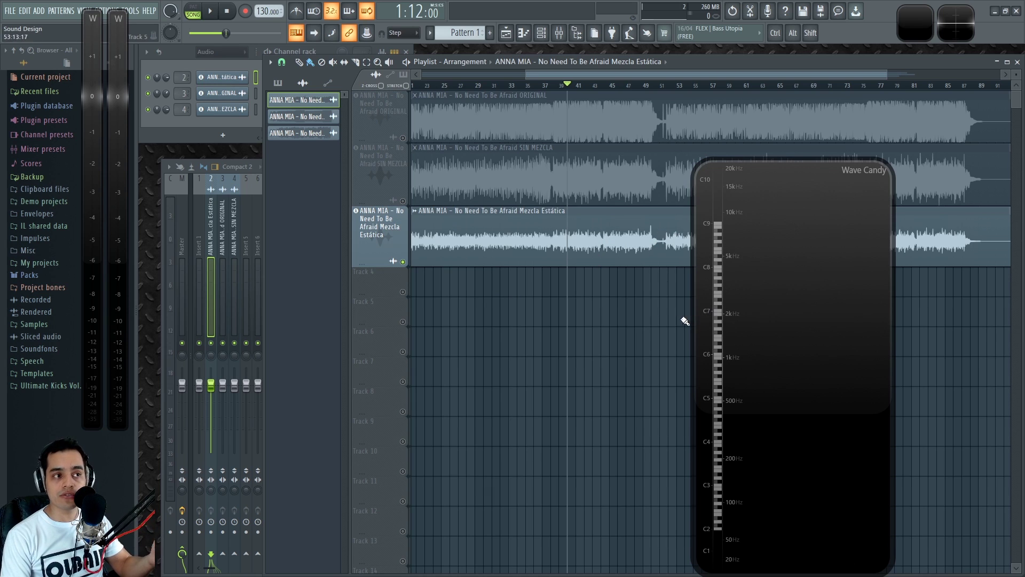
Paste the copied value into the Mezcla Estática channel's volume multiplier and close its settings.
double_click(514, 239)
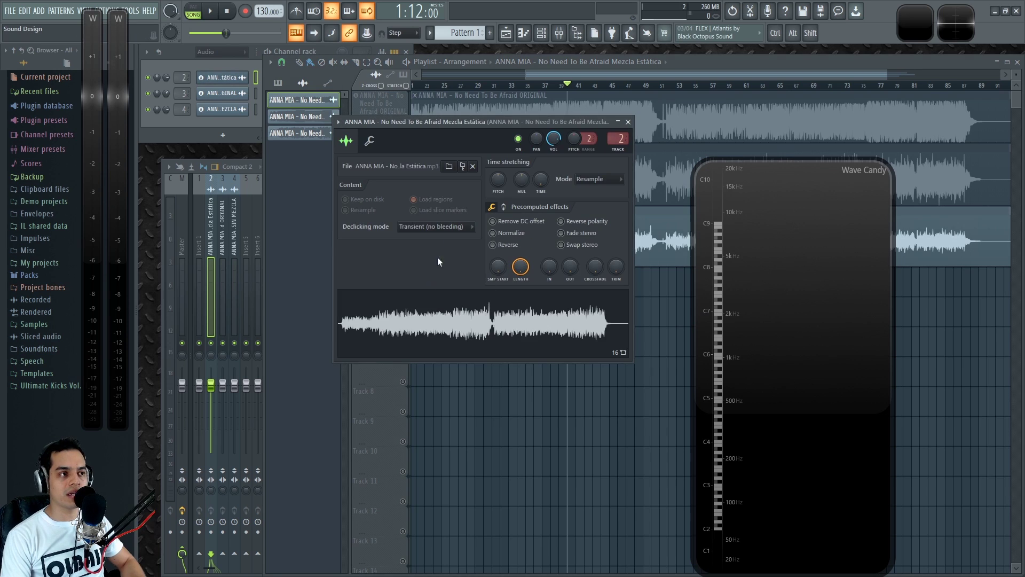
click(369, 141)
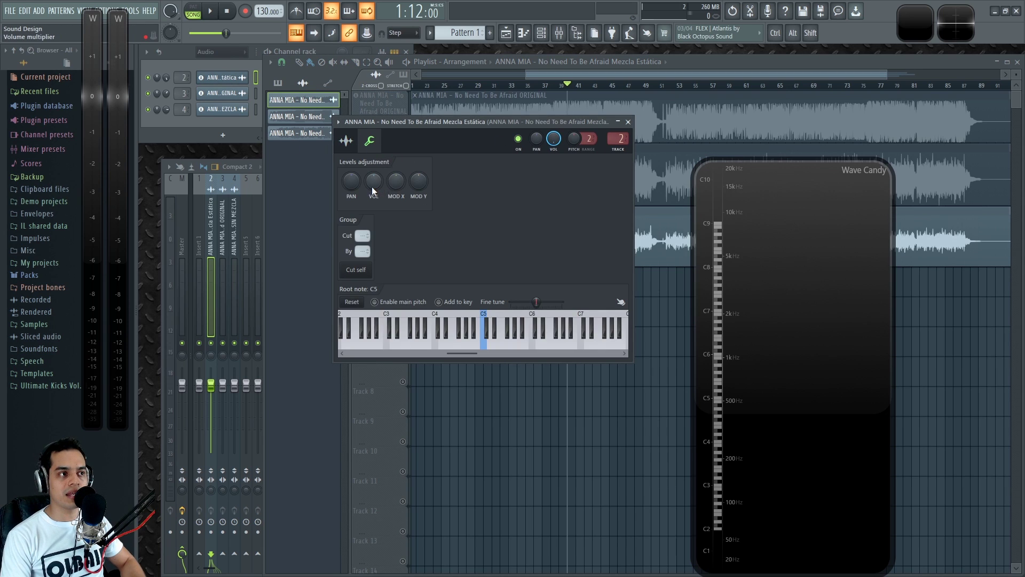
right_click(371, 187)
click(404, 315)
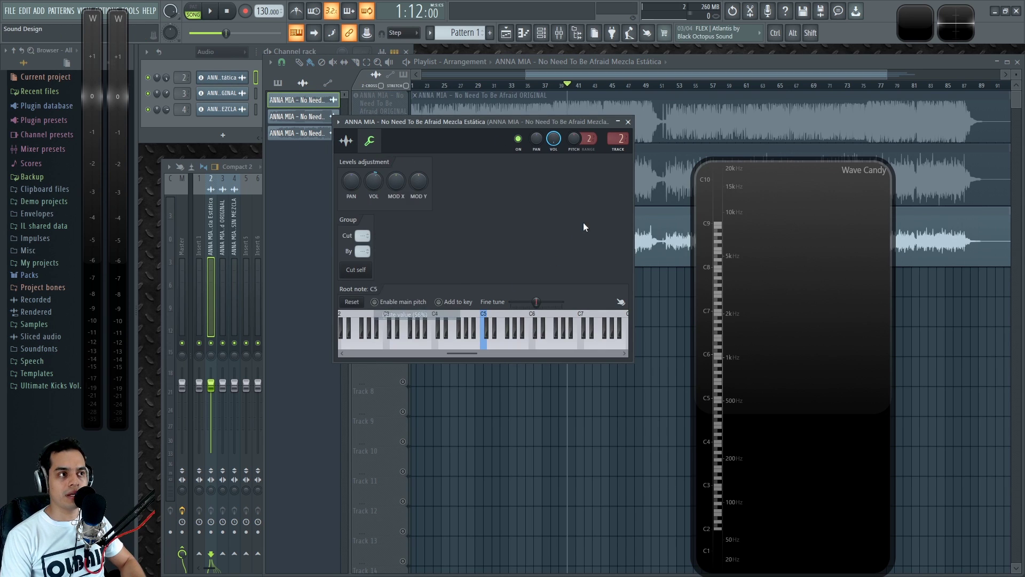
click(628, 122)
Play the soloed ORIGINAL track, switch the solo to Mezcla Estática to compare their levels, and stop playback.
right_click(403, 138)
key(space)
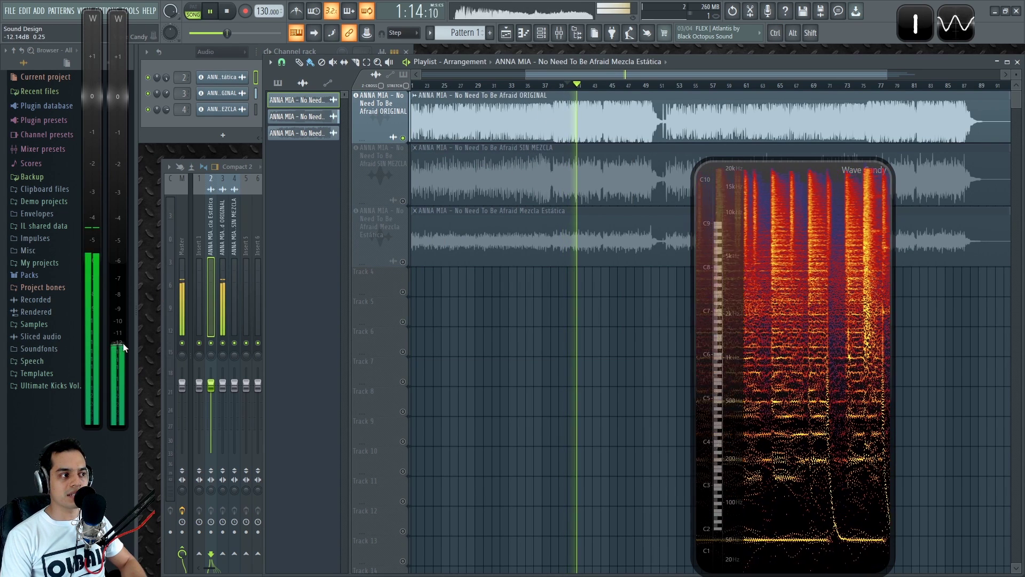
right_click(403, 261)
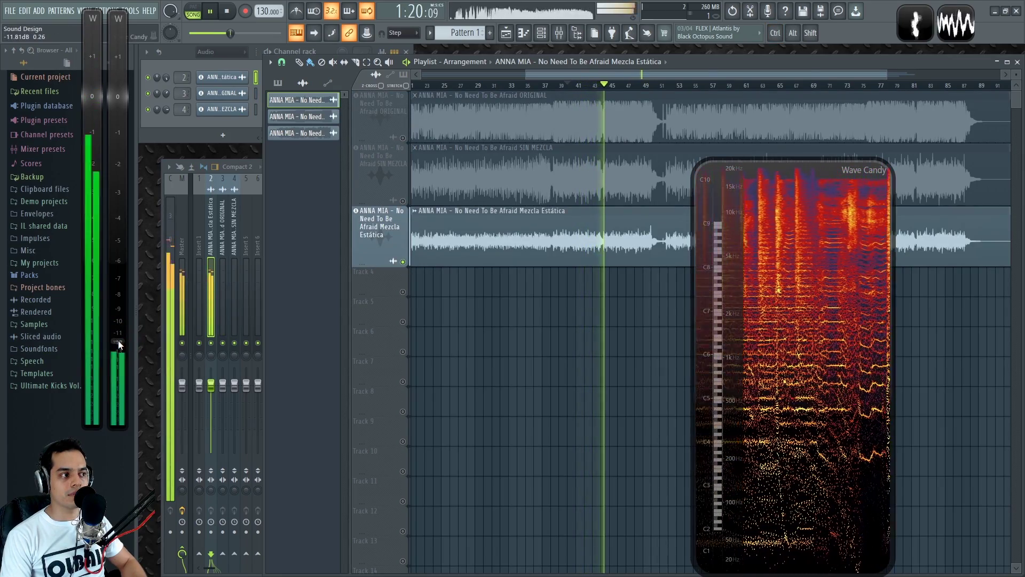
key(space)
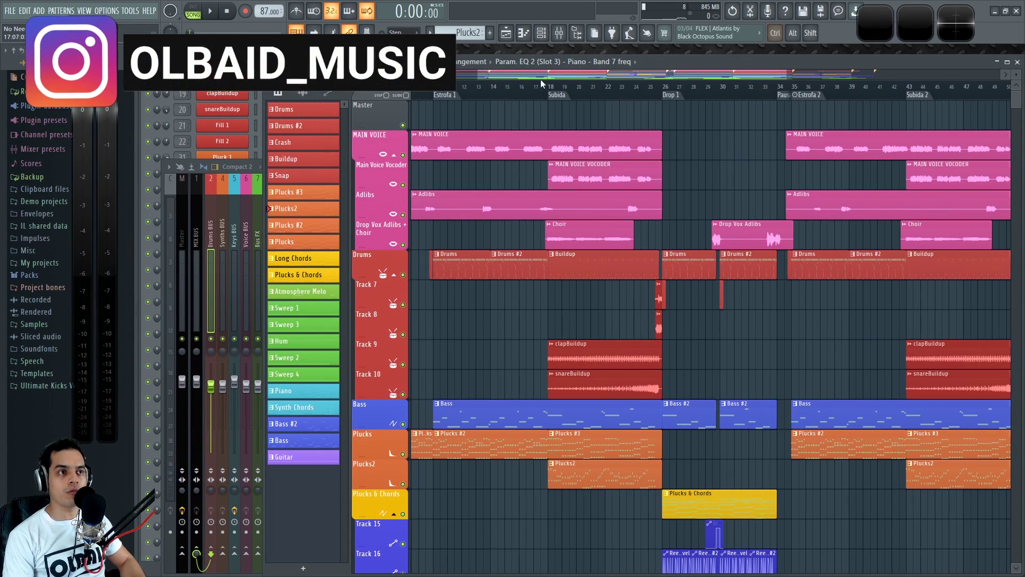
Look through the full song project's playlist, from the voice tracks to the Fx group and back.
scroll(541, 82, left, 5)
scroll(376, 205, down, 3)
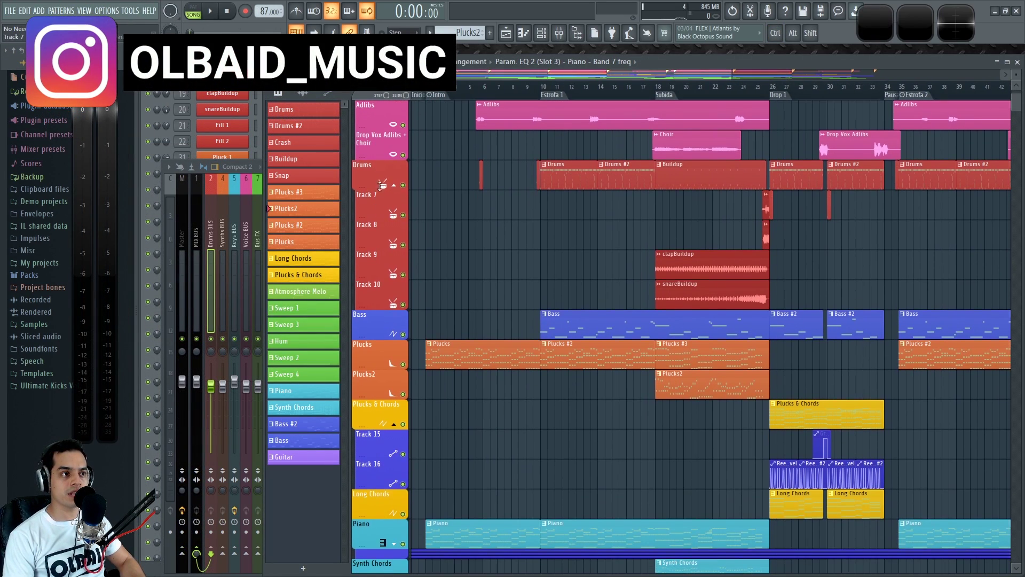
scroll(394, 211, down, 4)
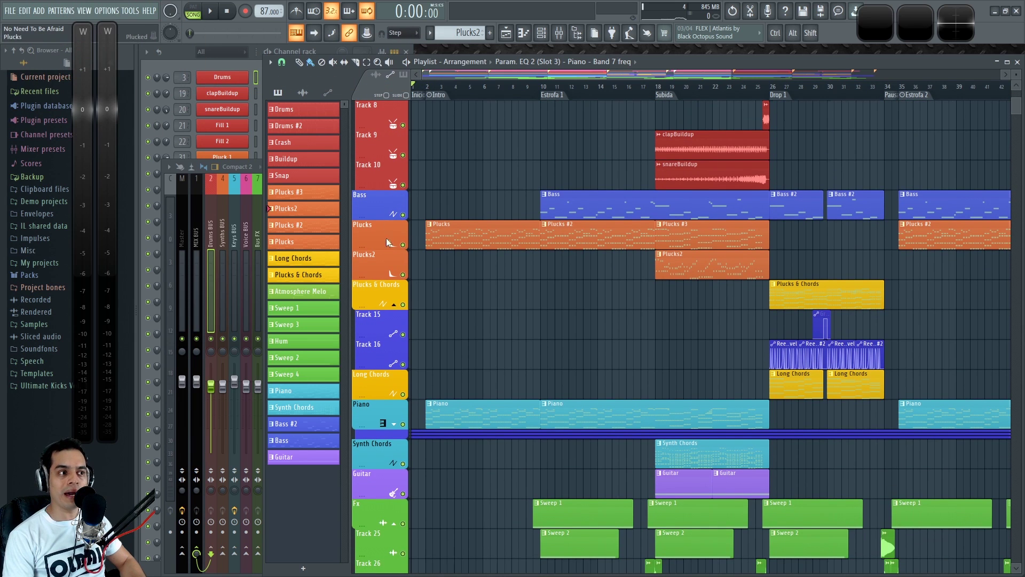
scroll(377, 240, down, 3)
scroll(377, 246, down, 5)
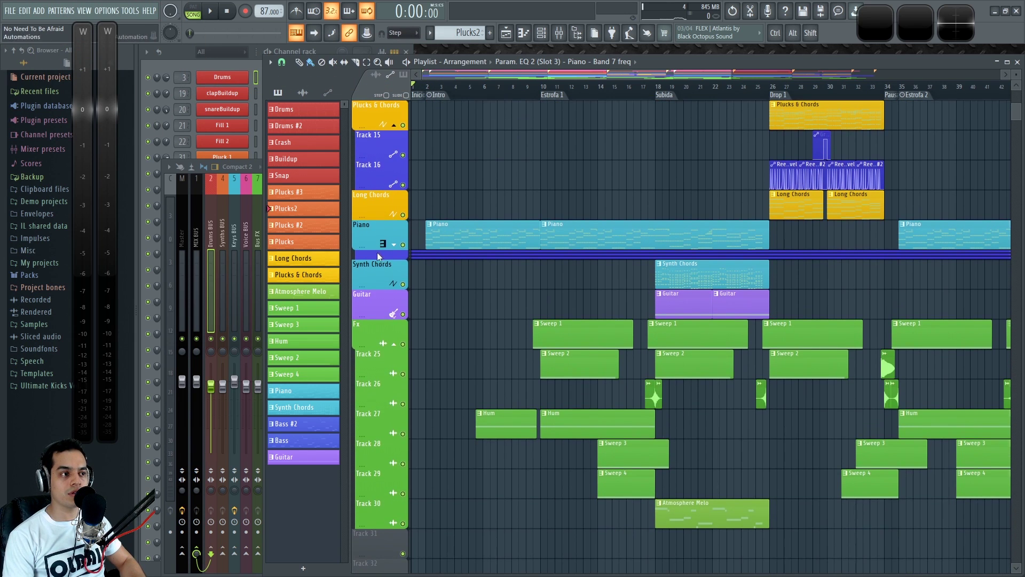
scroll(457, 407, up, 15)
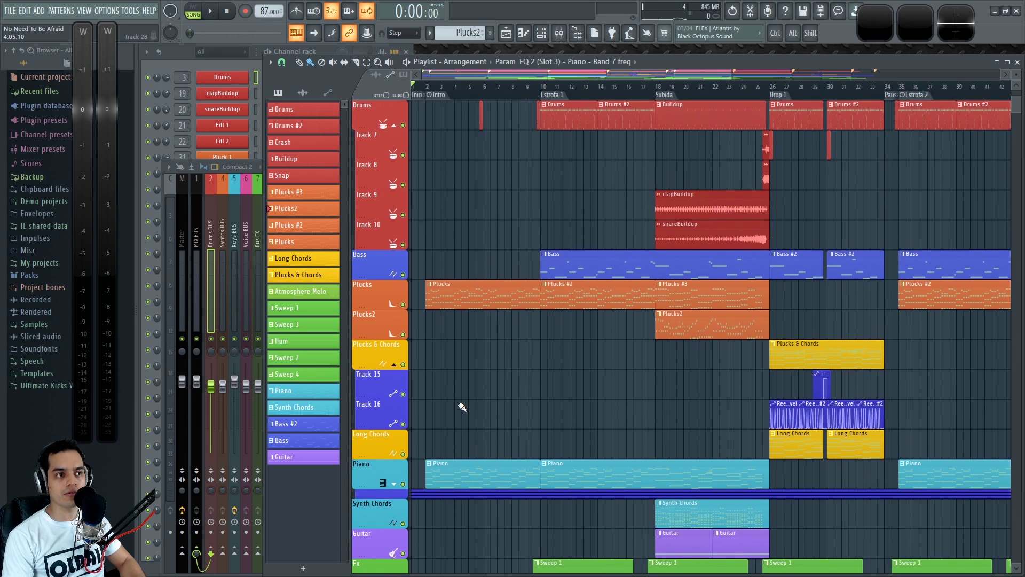
scroll(580, 325, up, 5)
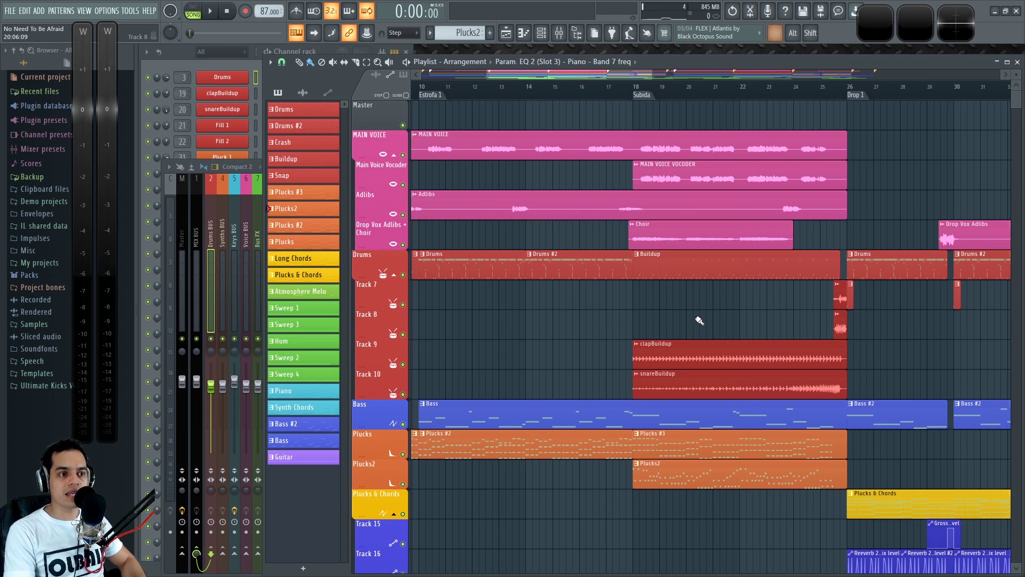
Locate the Subida marker in the timeline and select the Drop 1 section, bars 26 to 34.
scroll(613, 315, down, 3)
scroll(609, 305, up, 2)
click(583, 102)
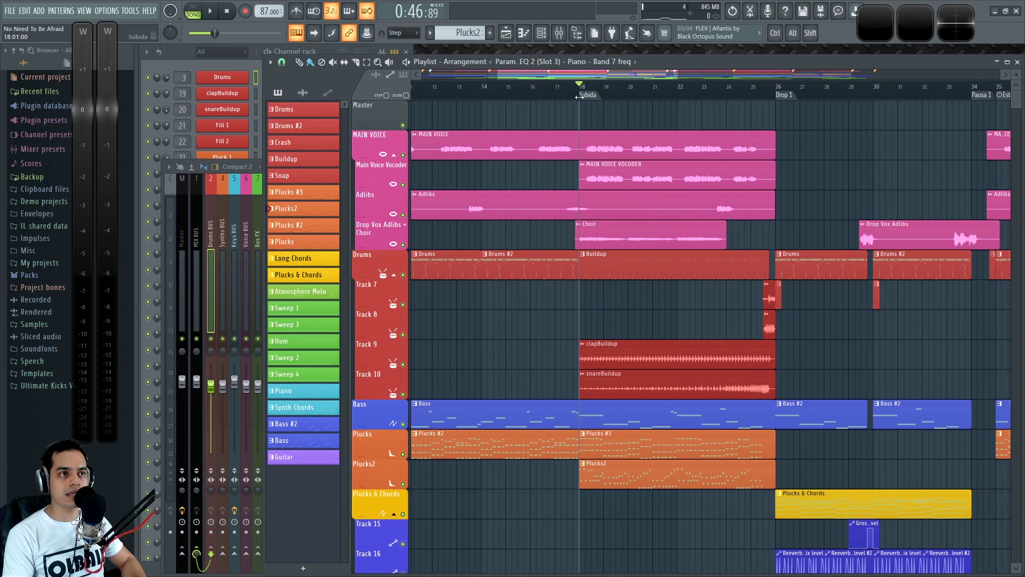
click(781, 94)
scroll(747, 173, up, 3)
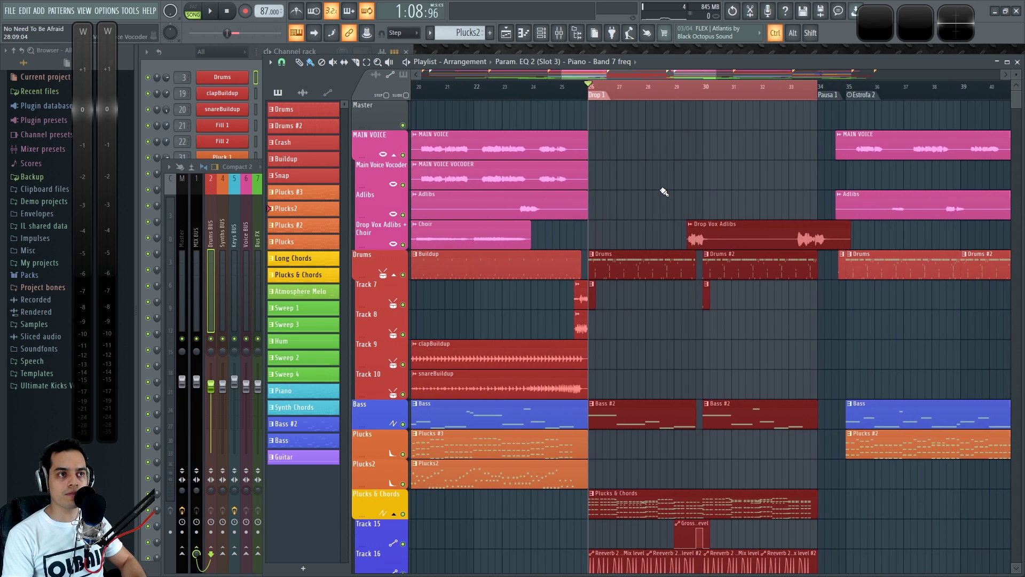
Play the Drop 1 section, check the levels of all inserts in the mixer, and stop playback.
key(space)
key(space)
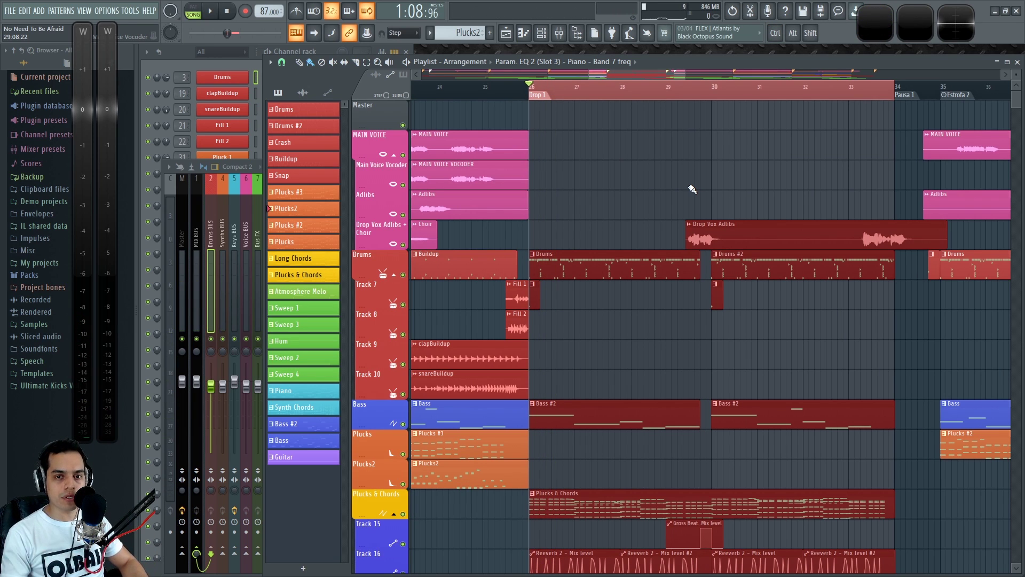
key(space)
scroll(638, 179, up, 2)
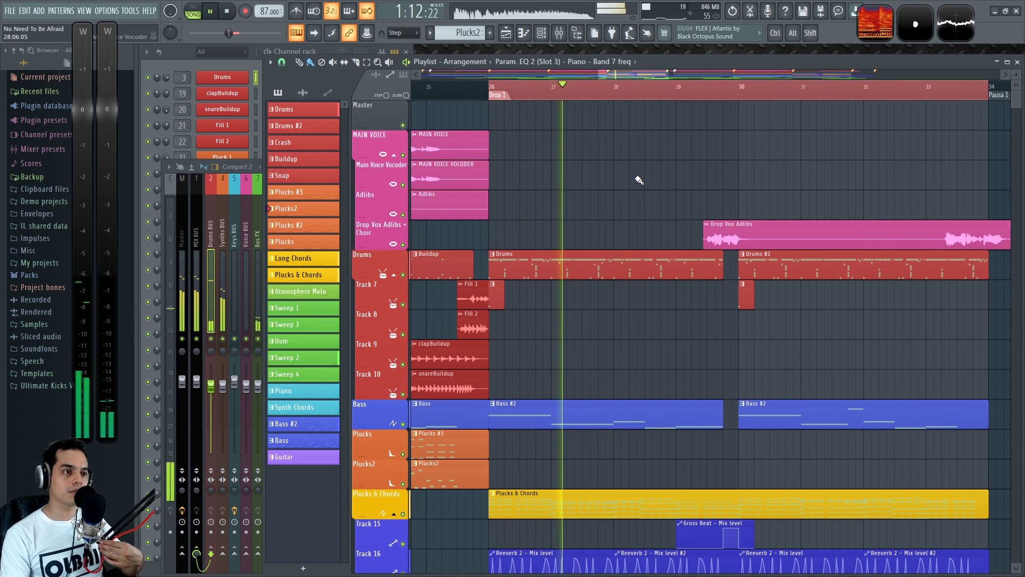
key(F9)
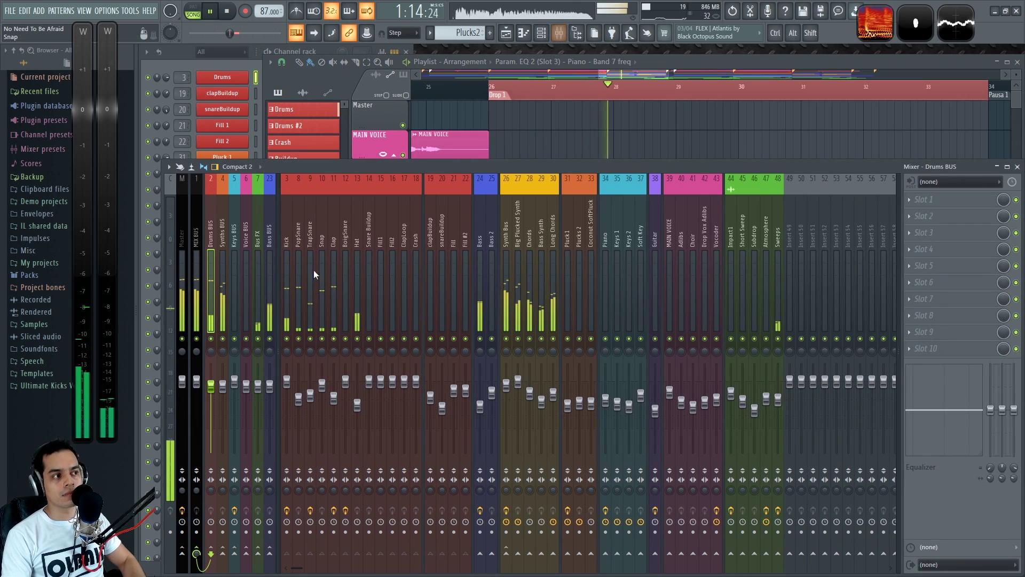
key(space)
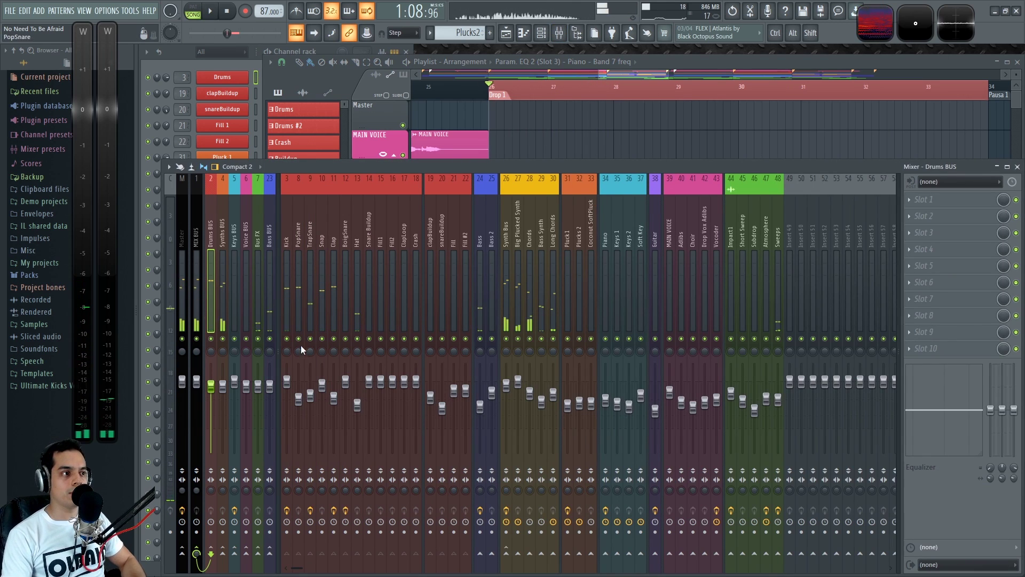
Solo the Kick insert in the mixer and inspect the Fruity Balance effect on the Bass insert.
click(284, 223)
drag(293, 229, 475, 229)
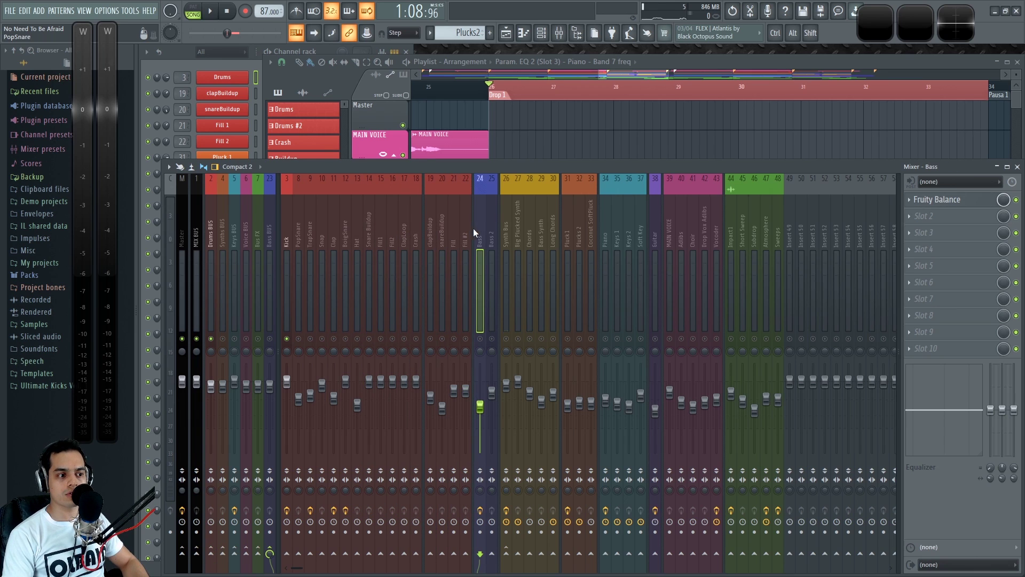
click(960, 200)
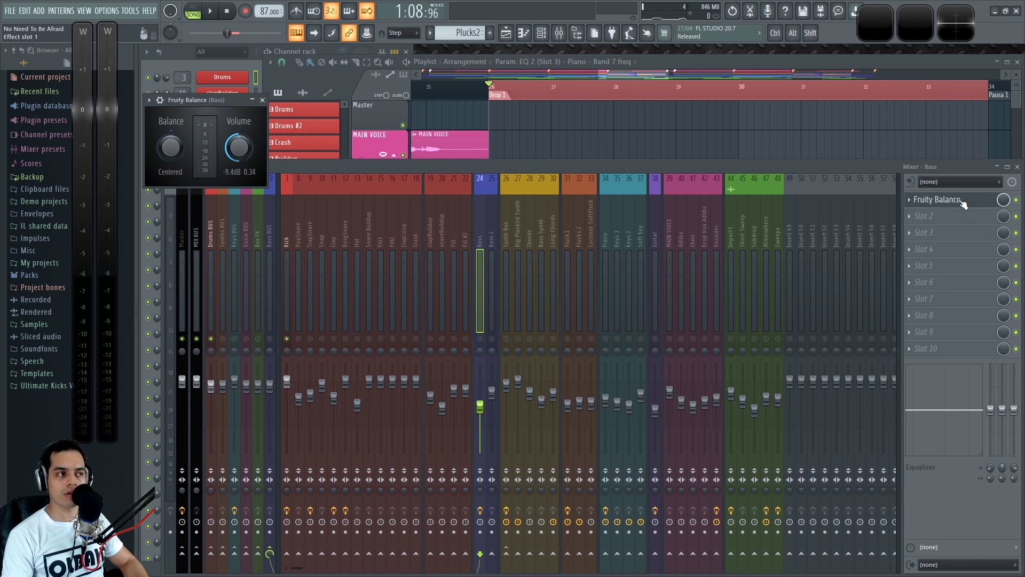
click(263, 100)
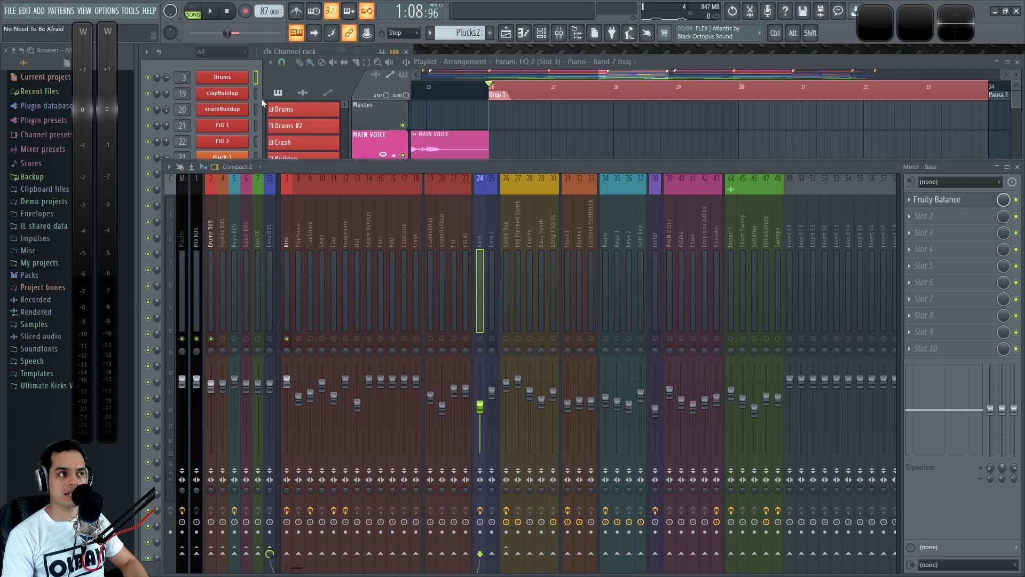
Inspect the Gross Beat and Fruity Reeverb 2 effects on the Synth Bus insert.
click(504, 220)
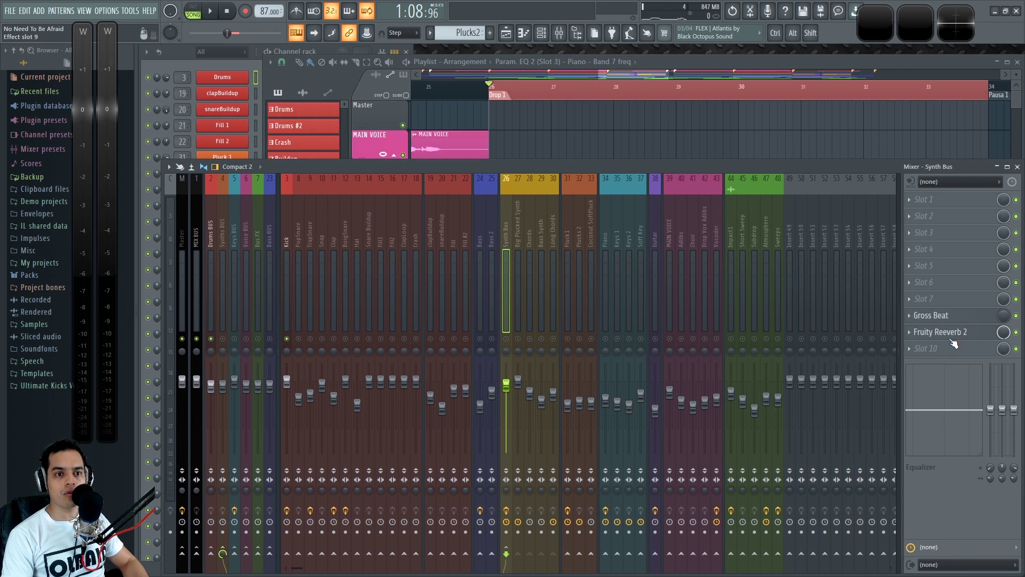
click(960, 316)
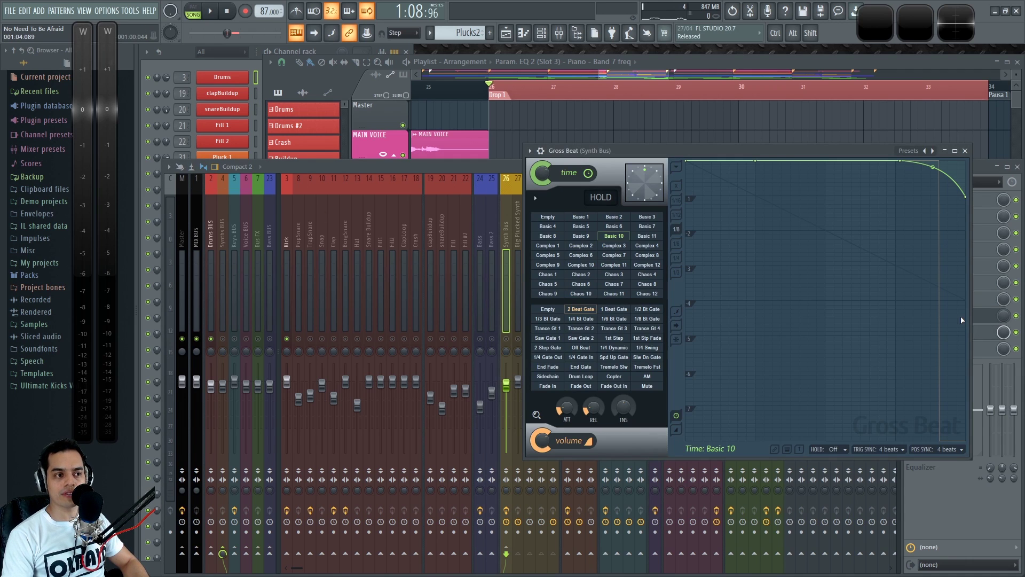
click(965, 151)
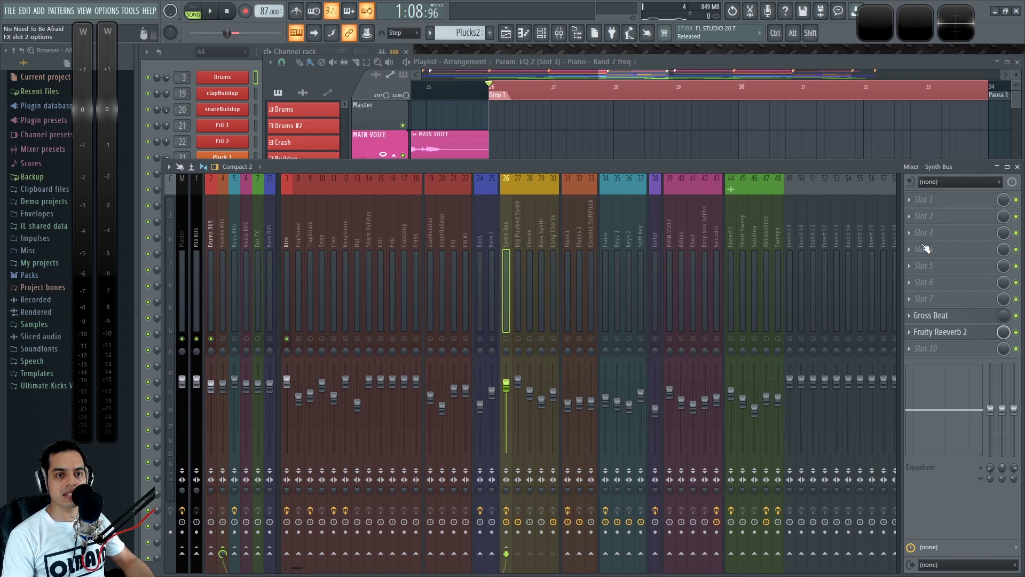
click(961, 332)
click(961, 332)
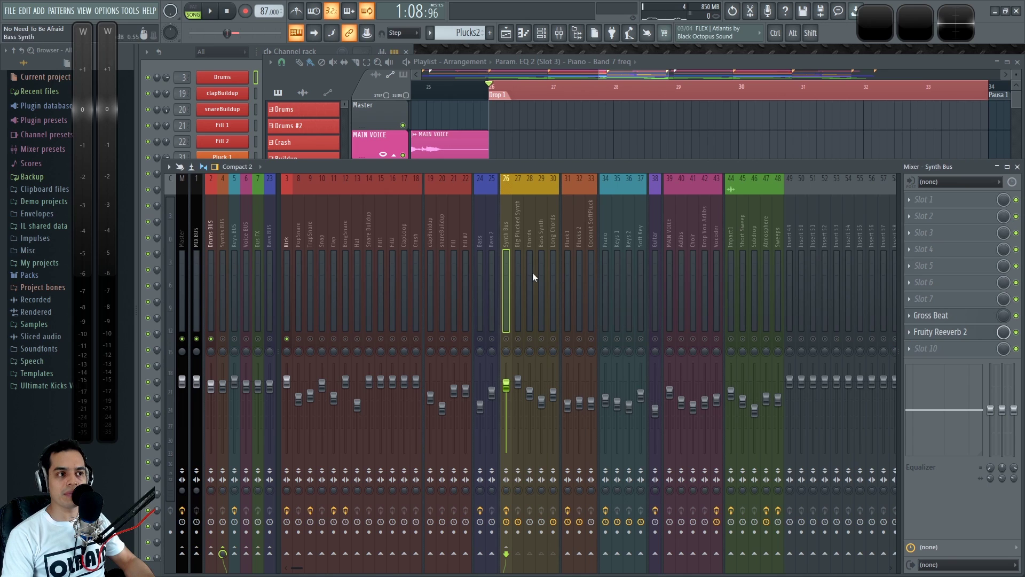
Play the Drop 1 section, bring the playlist forward, stop playback, and view the Estrofa 2 section.
key(space)
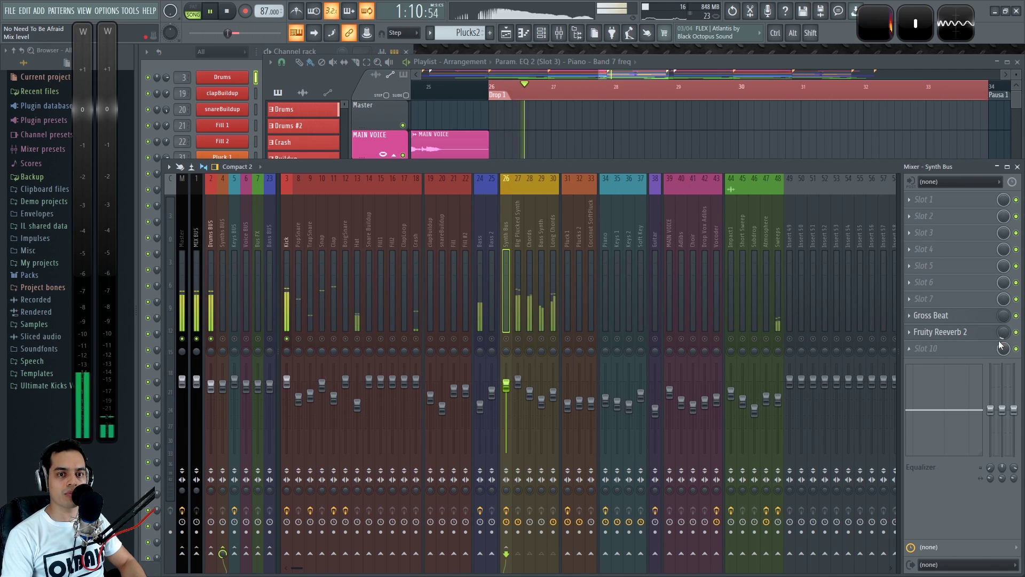
click(746, 129)
key(space)
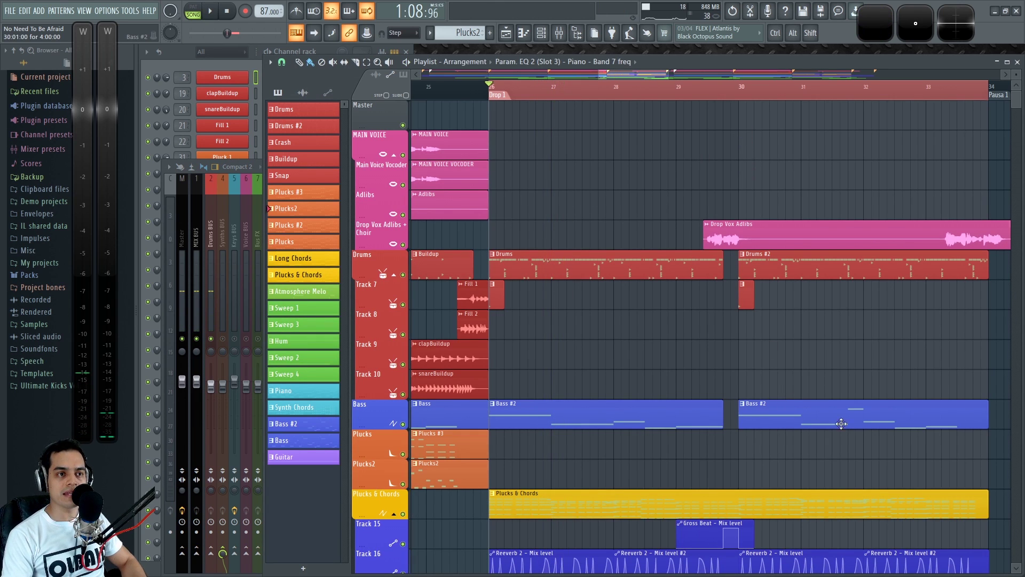
scroll(858, 347, right, 6)
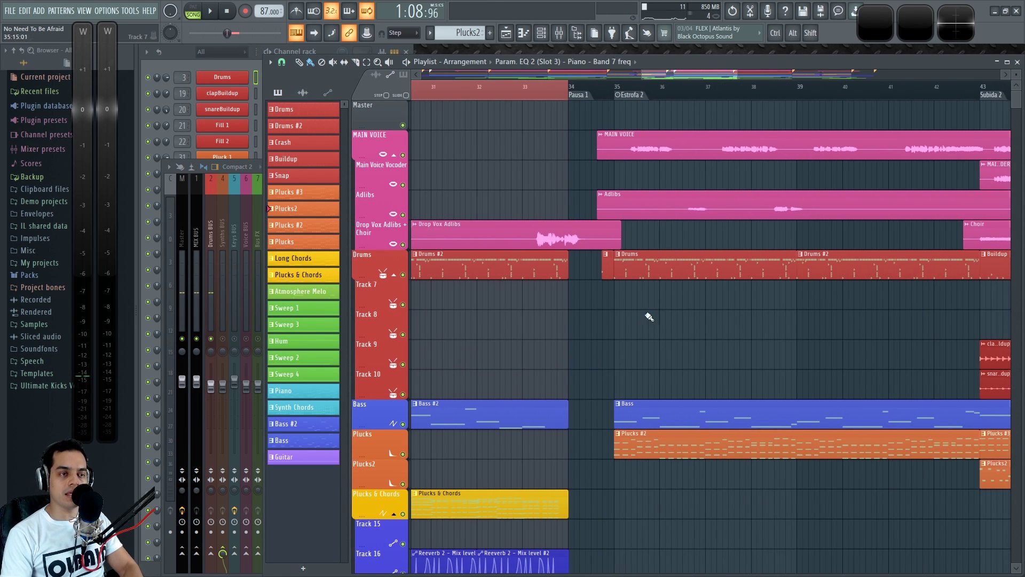
Inspect the lowest and highest band frequencies of Fruity Parametric EQ 2 on the Pluck1 insert, and close the equalizer.
key(F9)
click(565, 232)
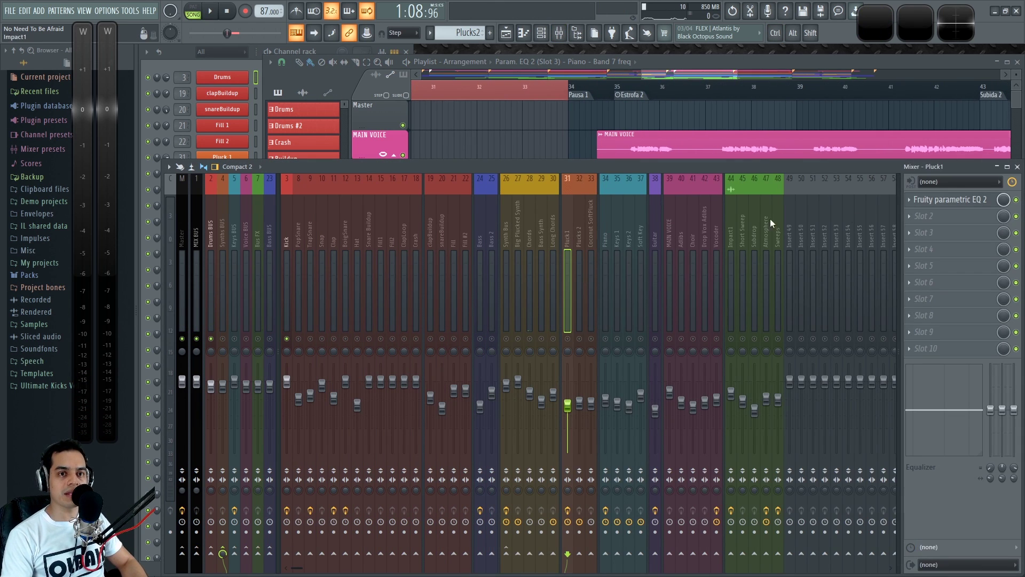
click(964, 202)
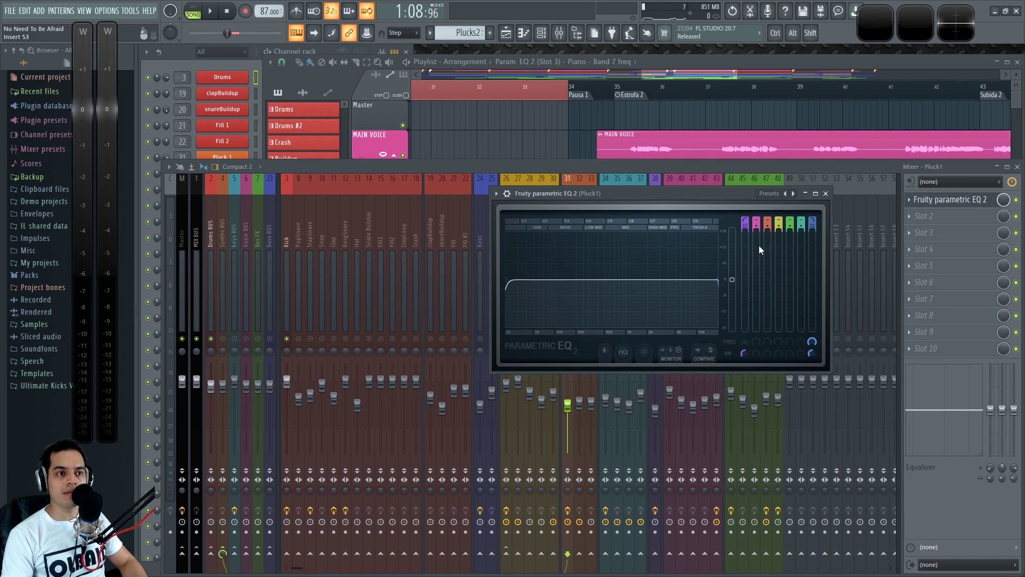
right_click(741, 340)
click(782, 340)
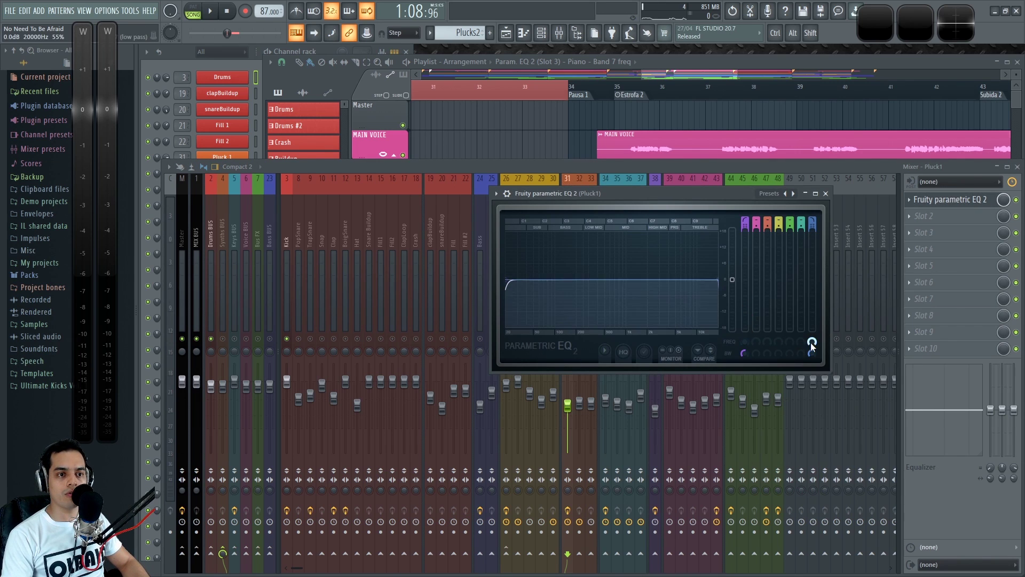
right_click(812, 341)
click(796, 335)
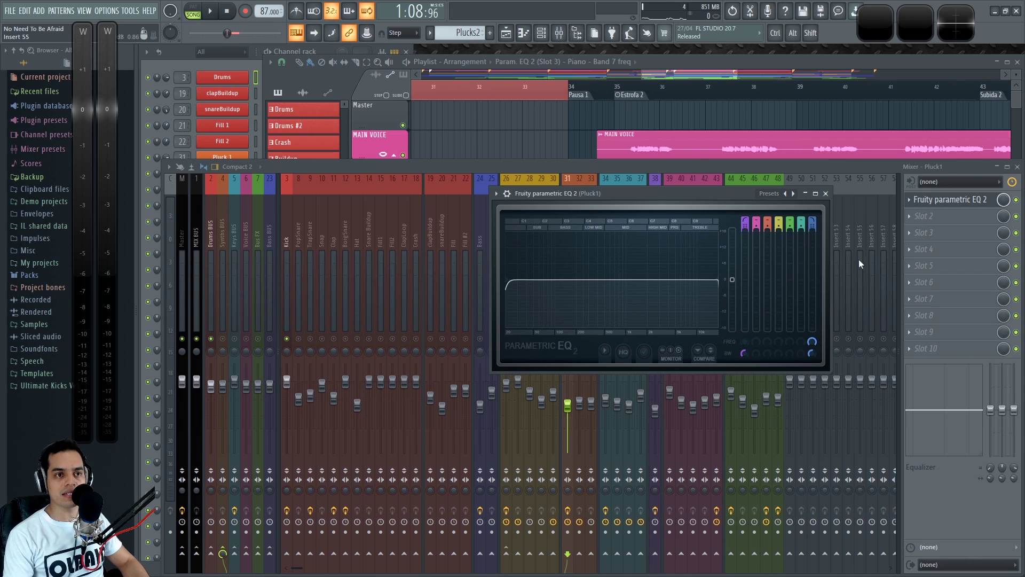
click(825, 193)
Check the effect slots of the Guitar, Impact1, Short Sweep, Atmosphere and Sweeps inserts.
click(657, 218)
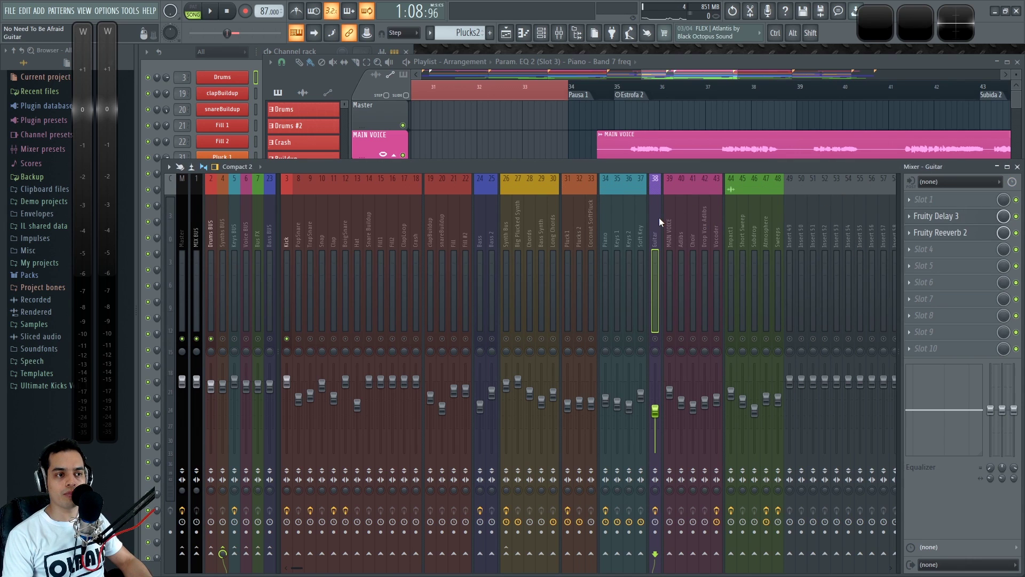
click(731, 229)
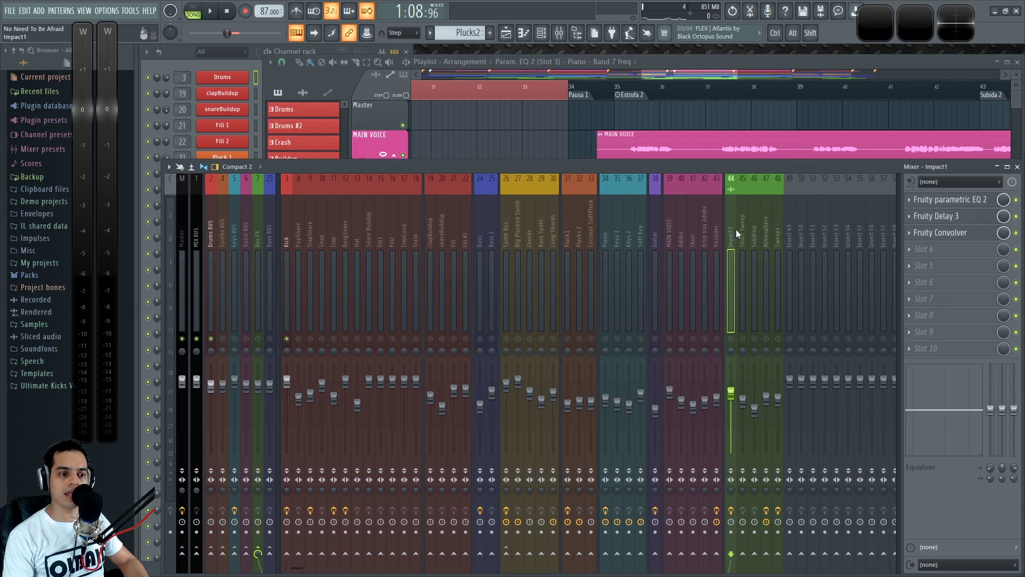
click(742, 230)
click(766, 230)
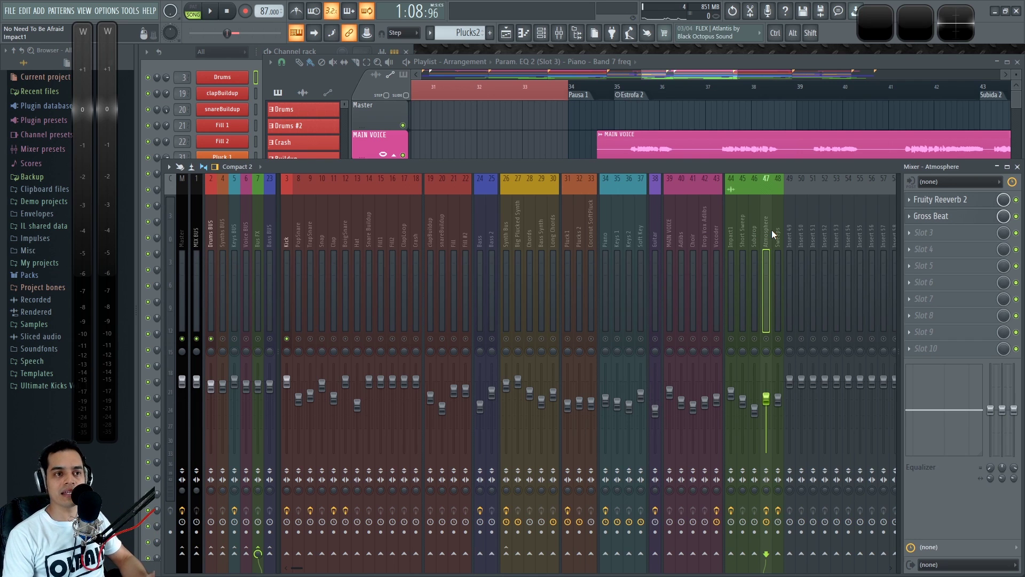
click(776, 229)
Go back and forth through the keys, vocal and Fx inserts to compare their effect slots, ending on Adlibs.
click(732, 229)
click(693, 230)
click(615, 230)
click(693, 229)
click(766, 229)
click(731, 229)
click(704, 230)
click(682, 230)
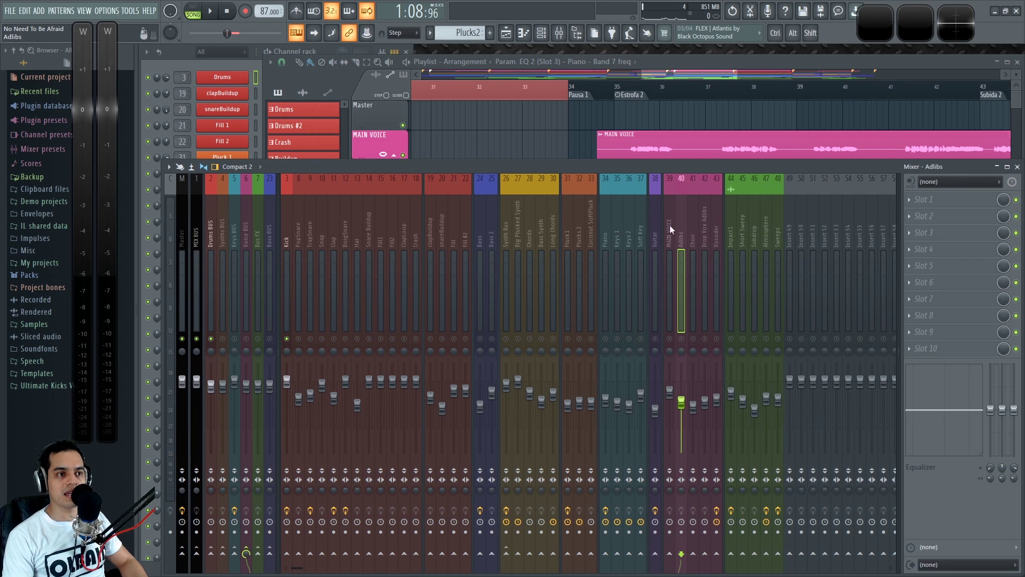
Check the effect slots of the synth, buildup and drum inserts, working back to the Kick insert.
click(517, 220)
click(454, 218)
click(431, 217)
click(357, 216)
click(322, 212)
click(312, 210)
click(297, 209)
click(287, 210)
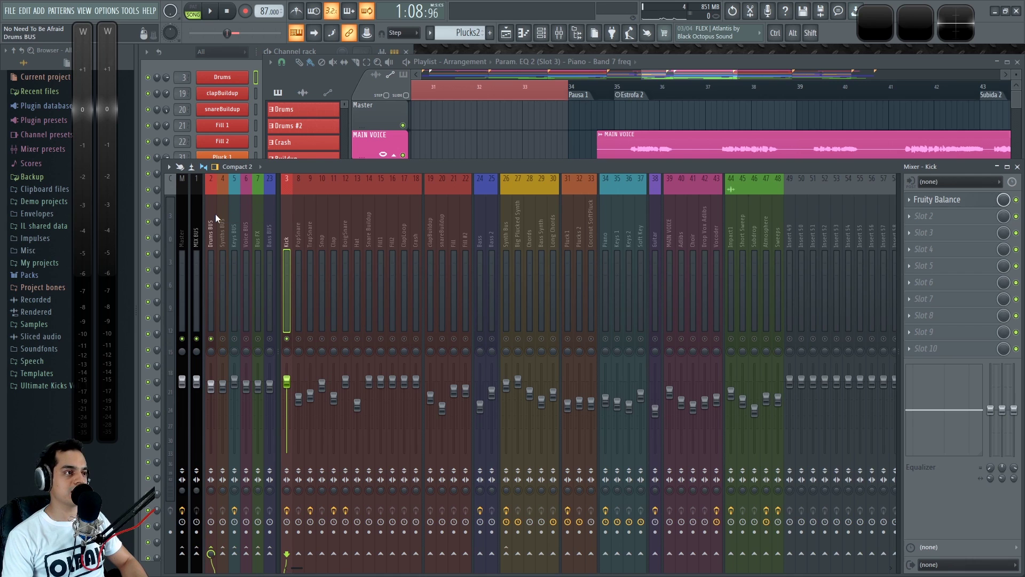
Check the effect slots of the group bus inserts, the MIX BUS and the Master.
click(223, 219)
click(234, 223)
click(258, 224)
click(270, 224)
click(244, 226)
click(235, 225)
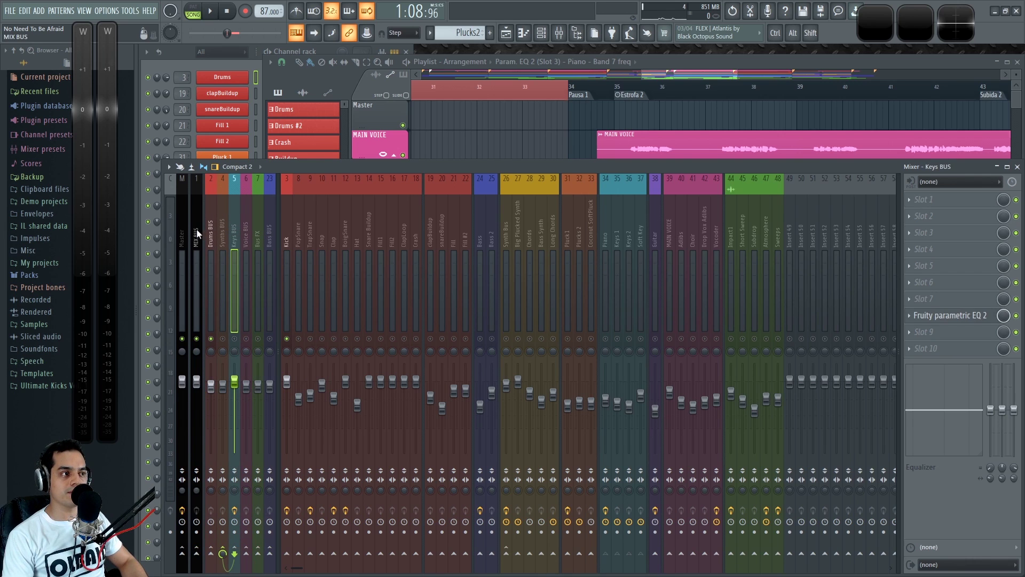
click(197, 229)
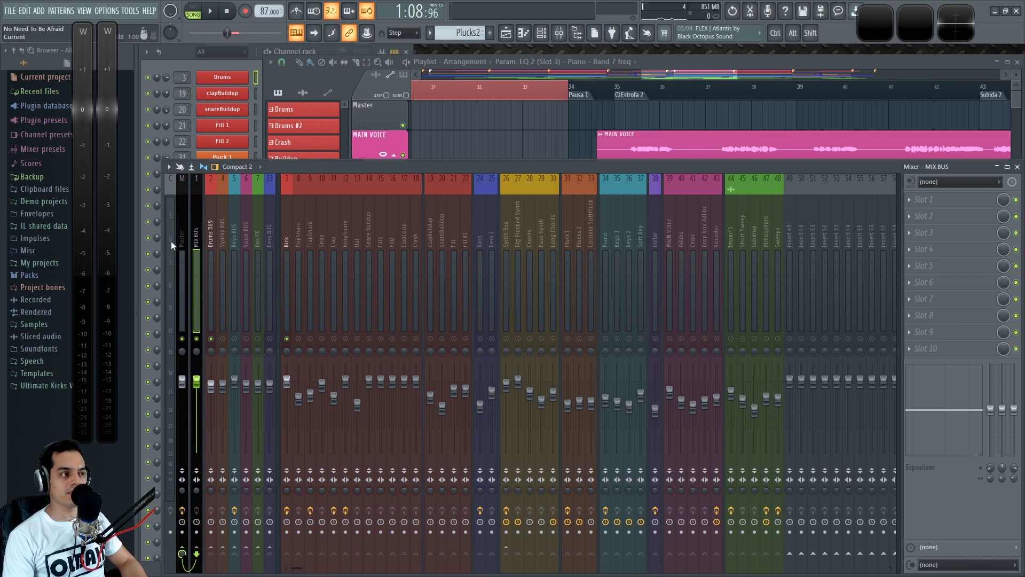
click(181, 229)
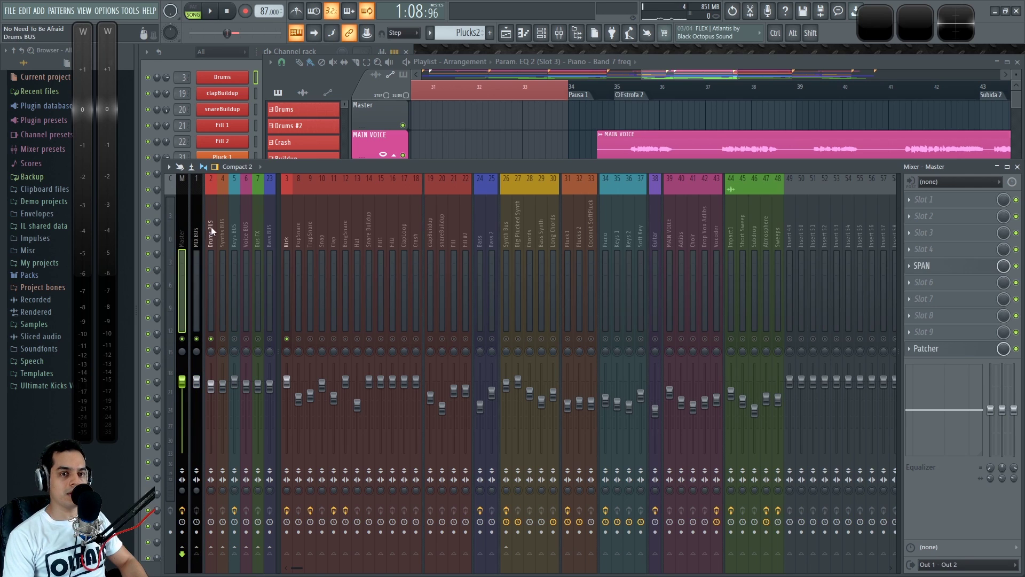
Inspect the Patcher and SPAN plugins on the Master insert, and close them.
click(945, 351)
click(947, 352)
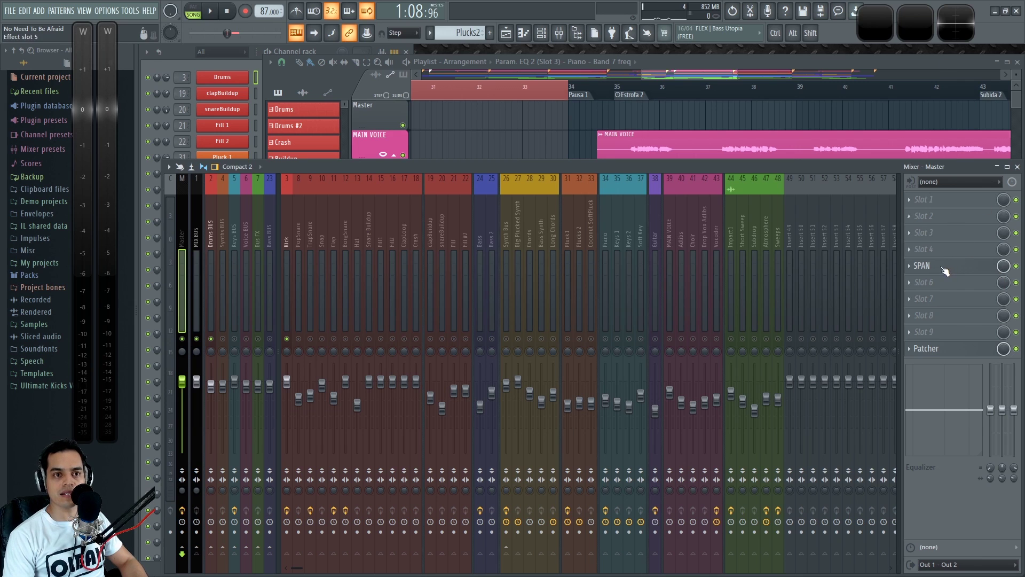
click(955, 266)
drag(412, 210, 359, 210)
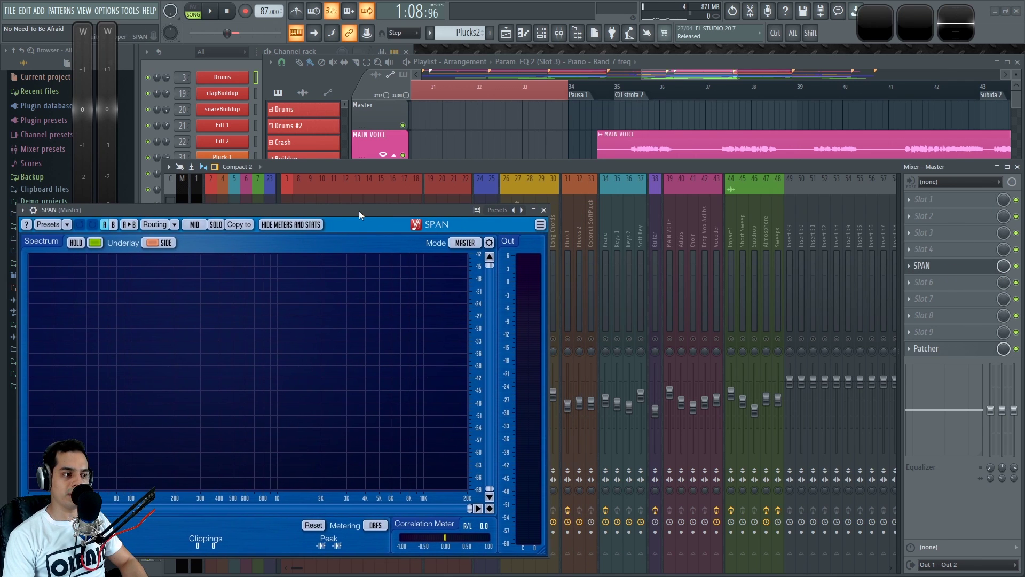
click(544, 210)
Play the section in short passes while viewing the Kick insert, stopping playback after each pass.
key(space)
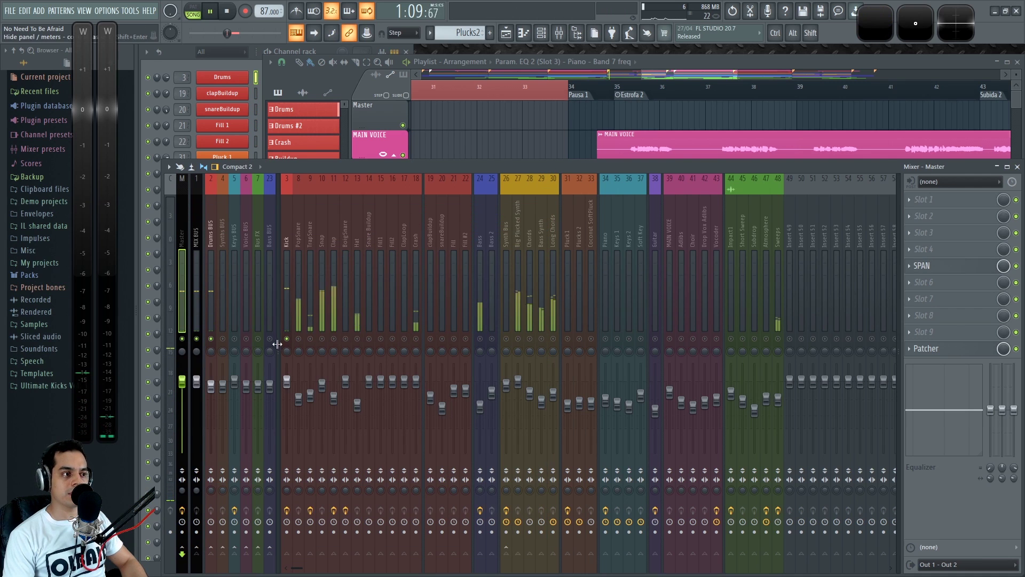
click(288, 238)
key(space)
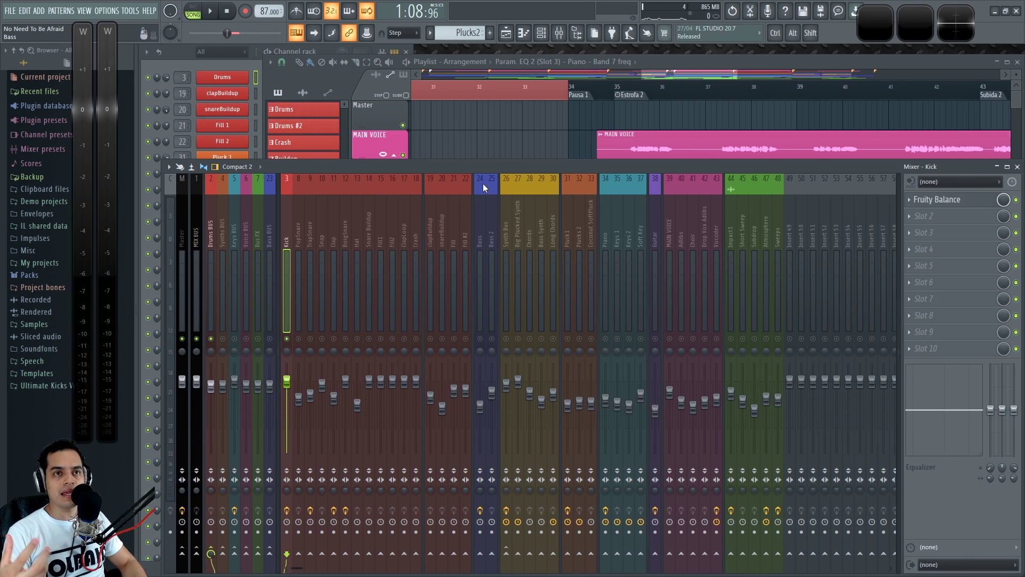
key(space)
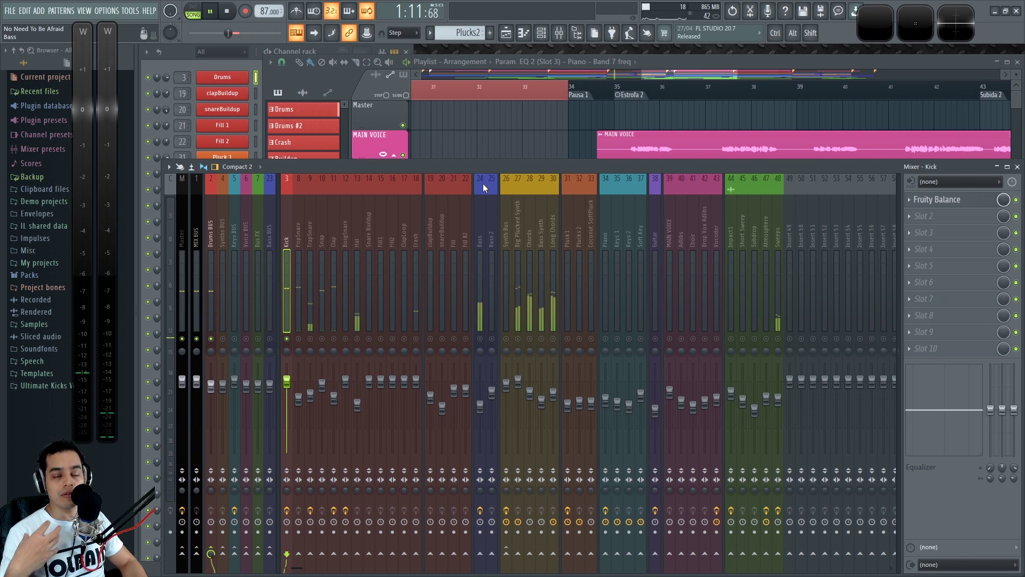
key(space)
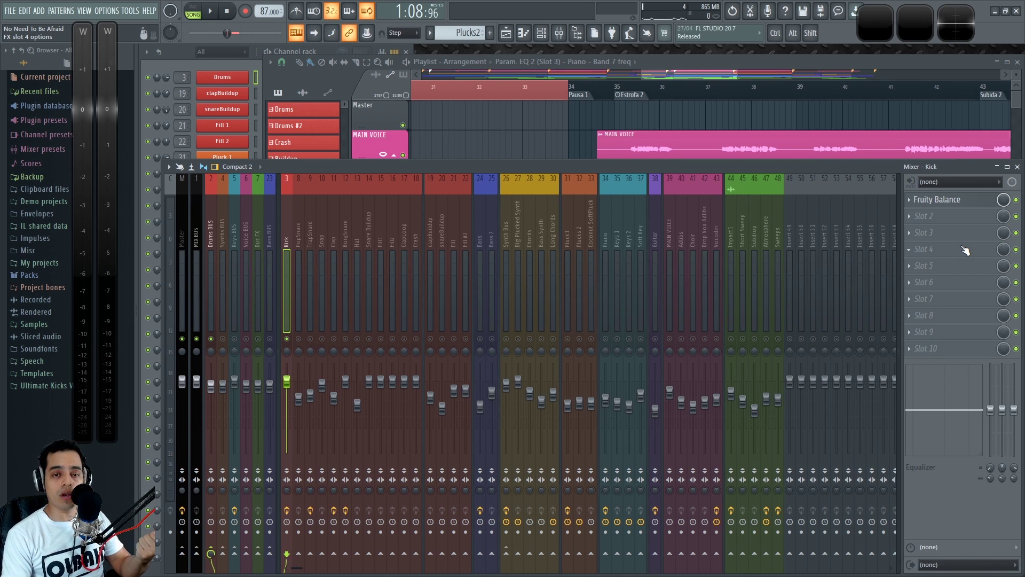
Compare the effect slots of the PopSnare and Kick inserts, and play the section once more.
click(300, 237)
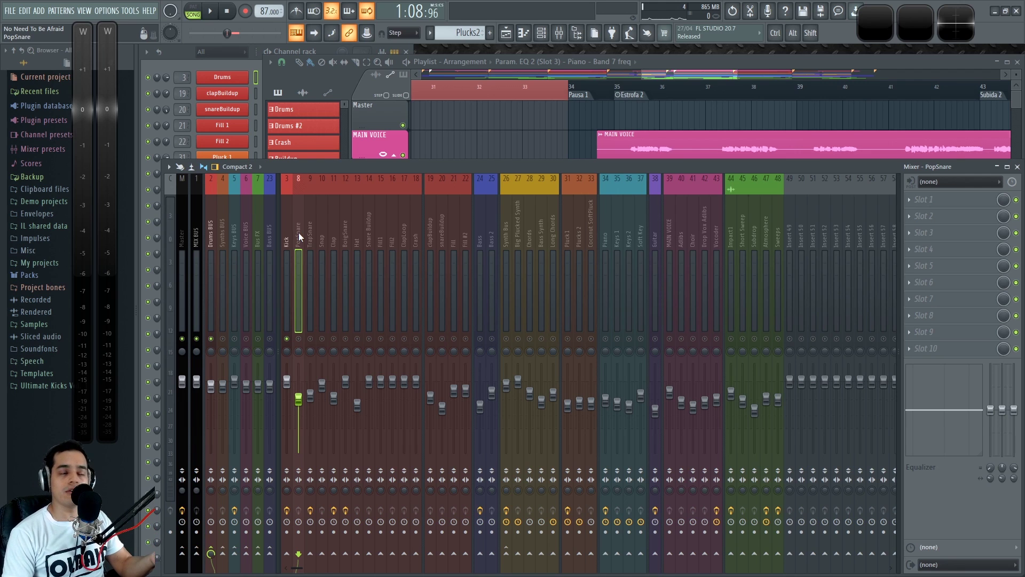
click(288, 231)
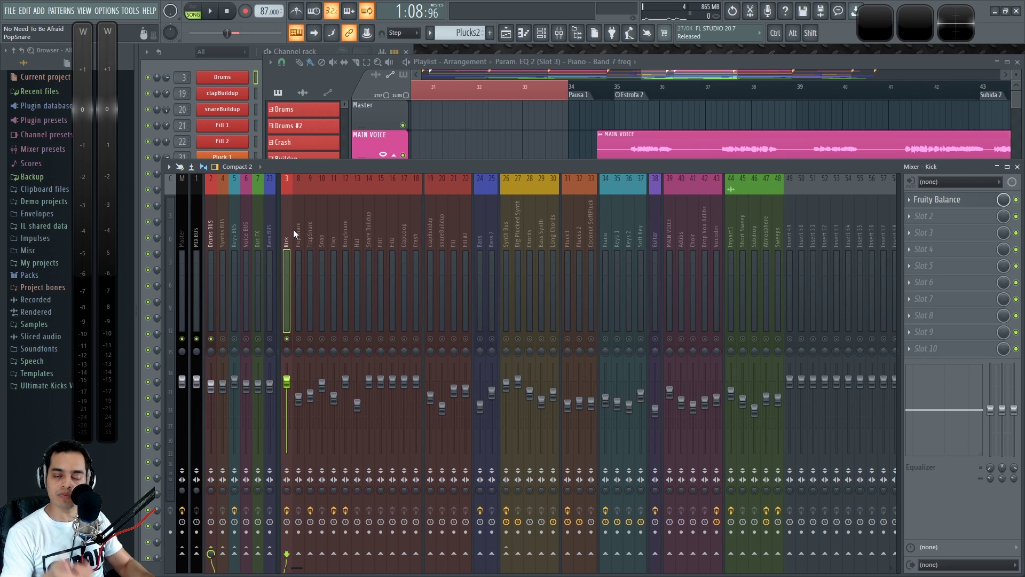
key(space)
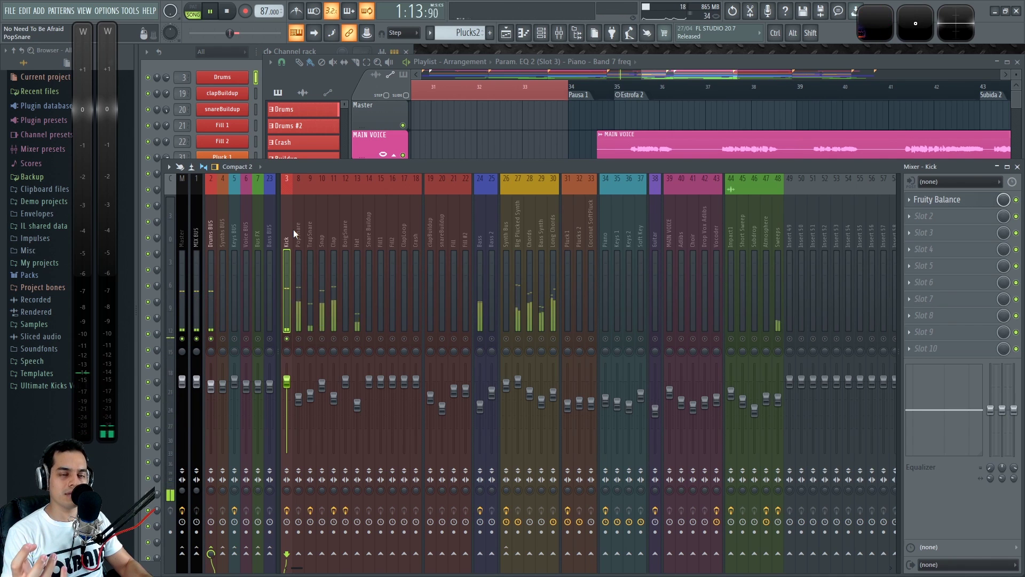
key(space)
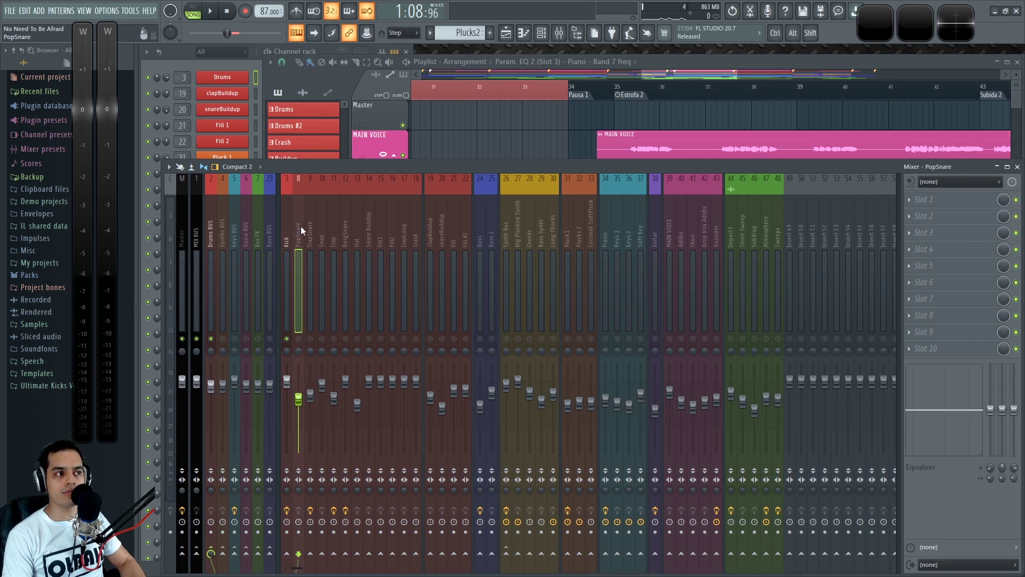
Add Fruity Parametric EQ 2 to slot 2 of the Kick insert, and enlarge and reposition its window.
click(940, 216)
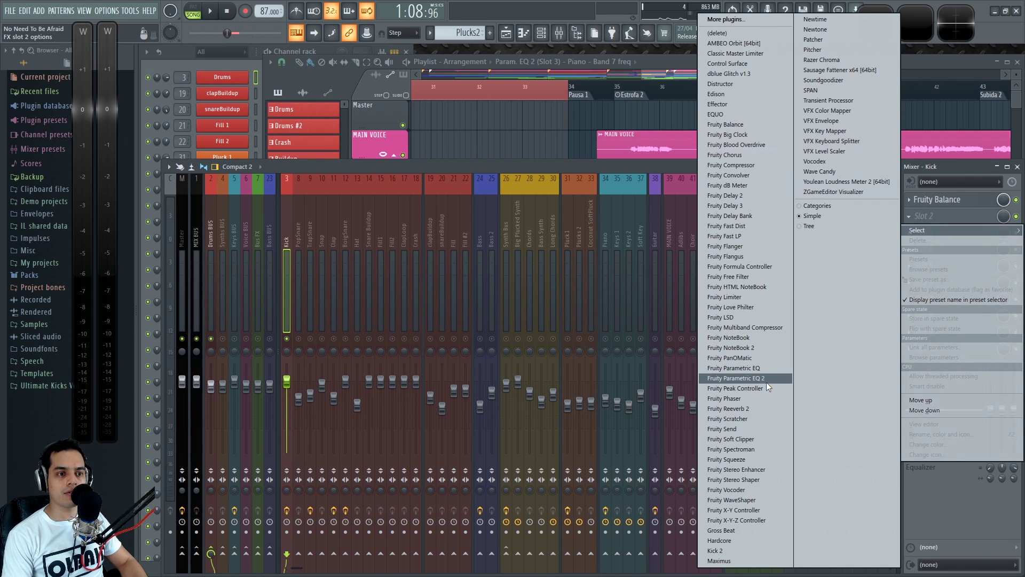
click(767, 380)
drag(373, 124, 578, 165)
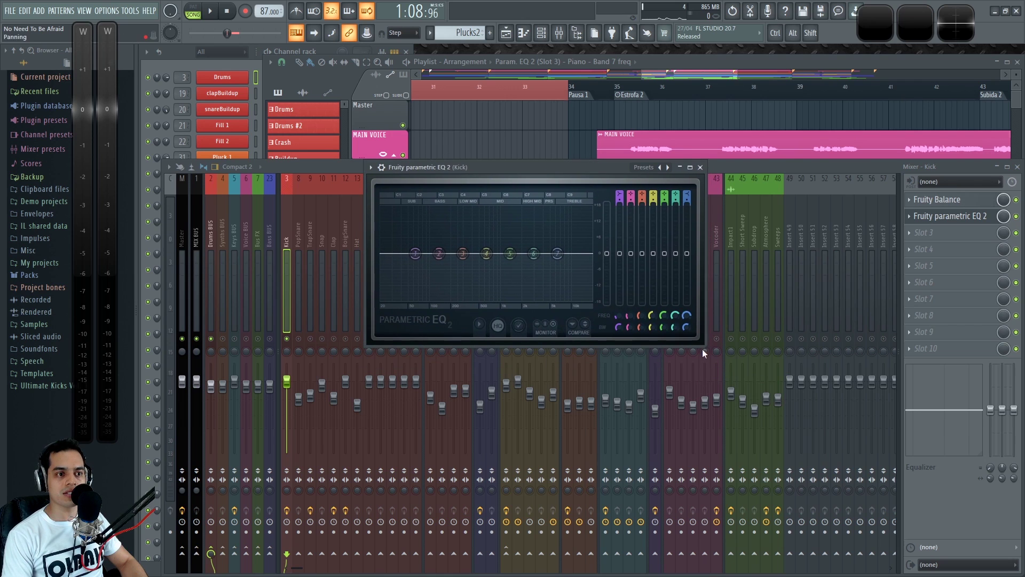
drag(713, 355, 892, 482)
drag(693, 168, 657, 143)
Set band 1 of the Kick equalizer to a steep high pass at 45 Hz with 49% bandwidth, auditioning it during playback.
key(space)
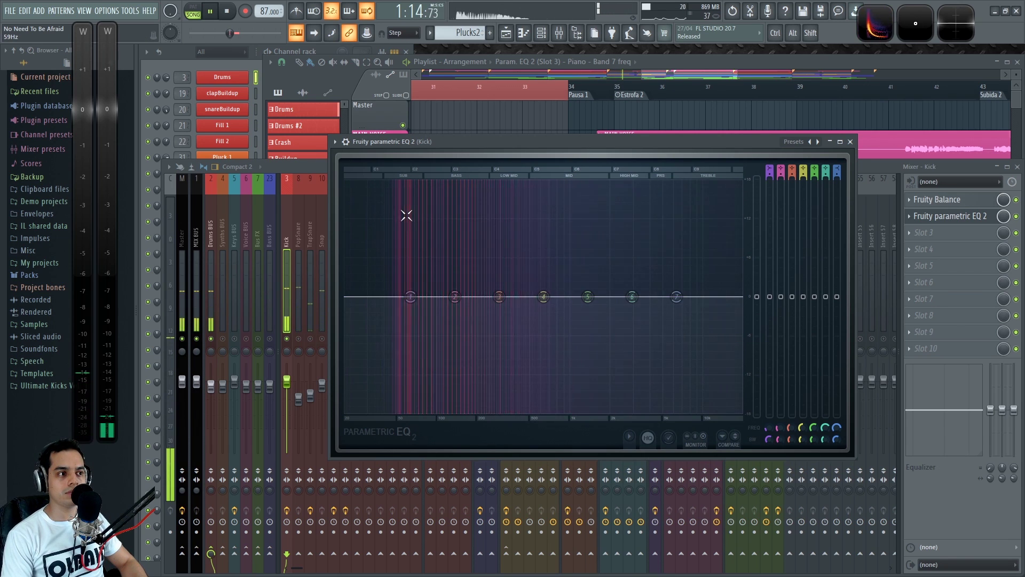
key(space)
scroll(769, 171, down, 2)
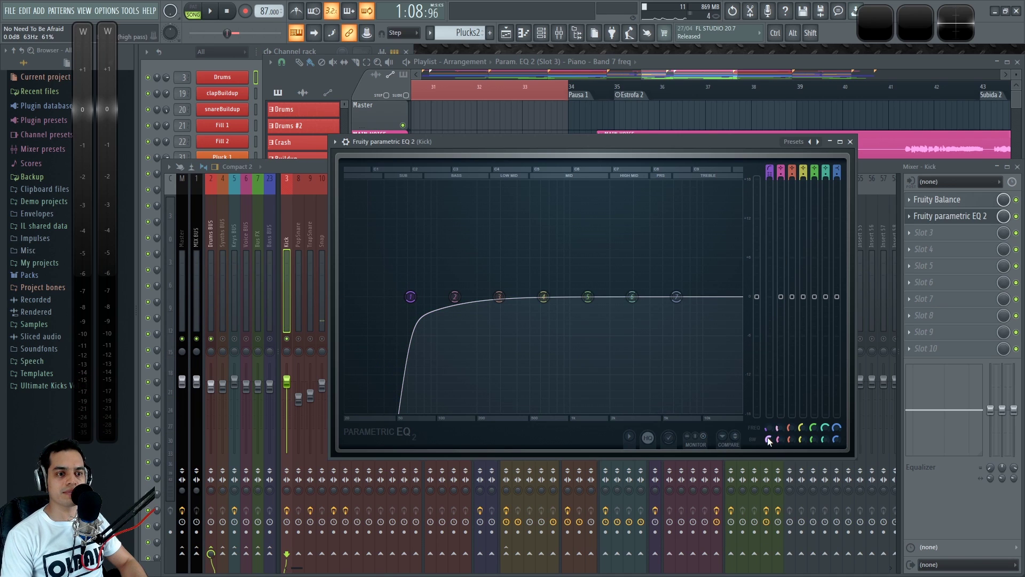
drag(768, 437, 767, 428)
key(space)
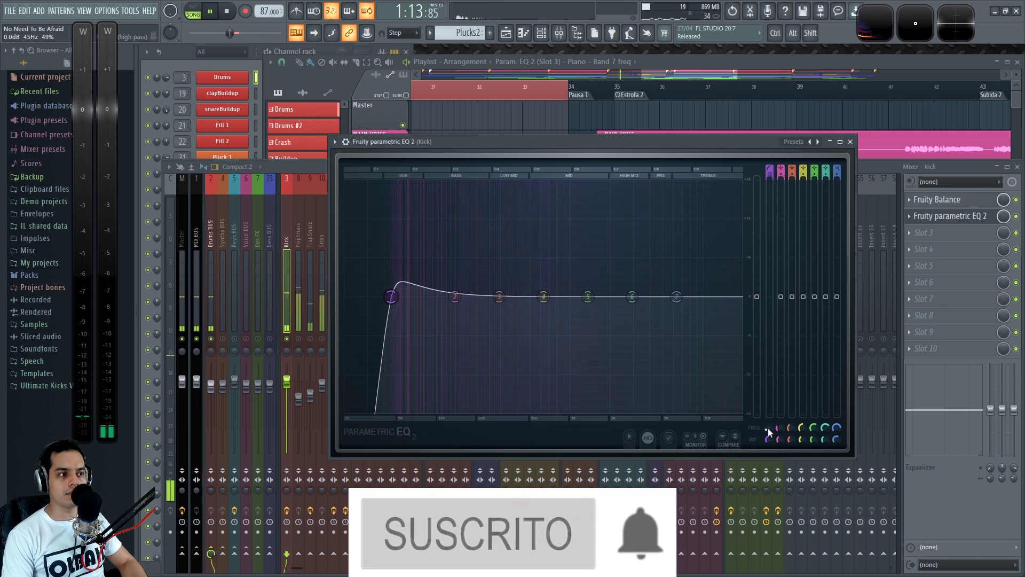
key(space)
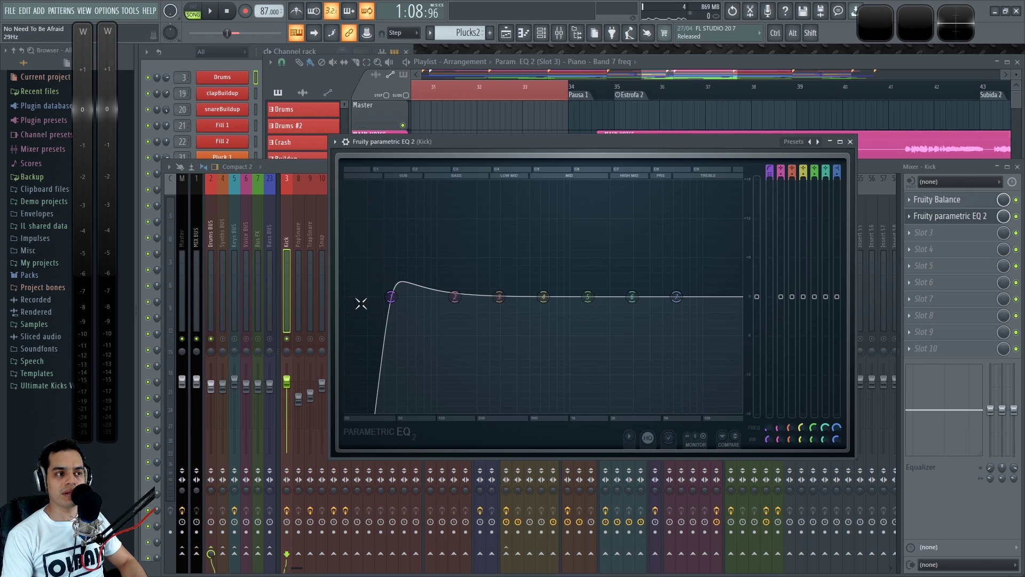
Narrow the high-pass band's bandwidth to raise a resonant peak at the cutoff, and audition the kick.
key(space)
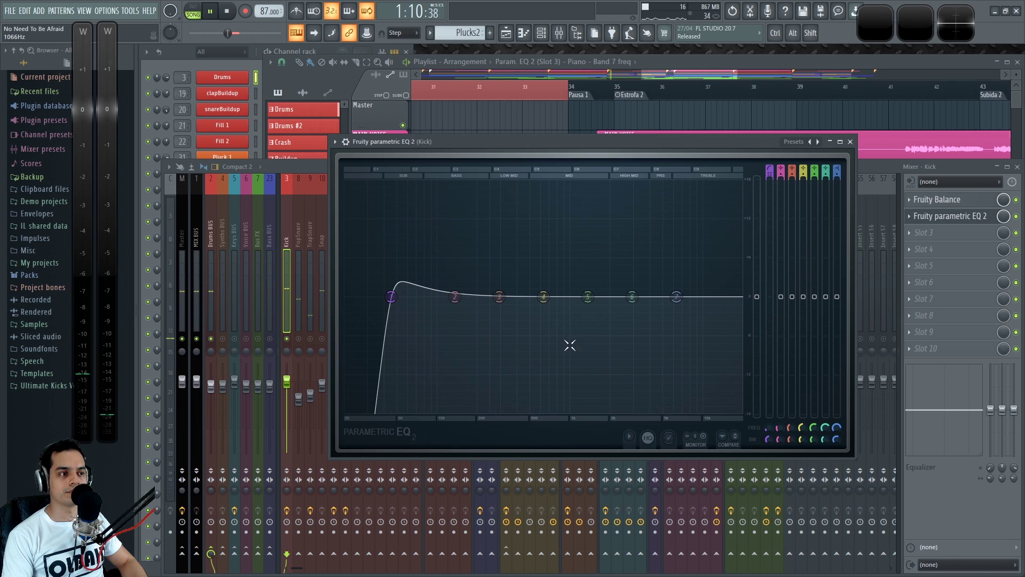
key(space)
key(space)
mouse_move(765, 441)
mouse_down()
mouse_move(766, 413)
mouse_move(766, 430)
mouse_up()
key(space)
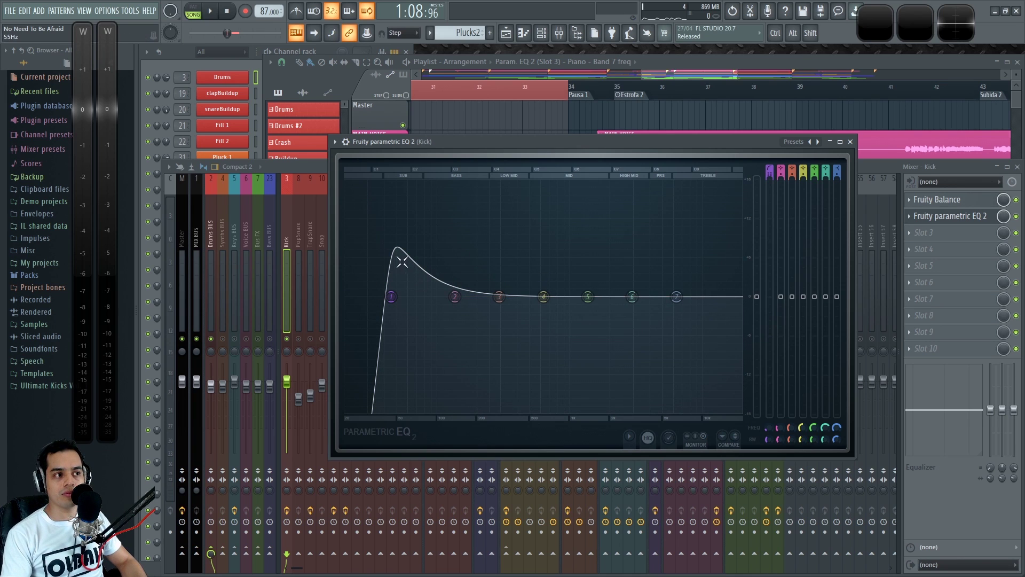
key(space)
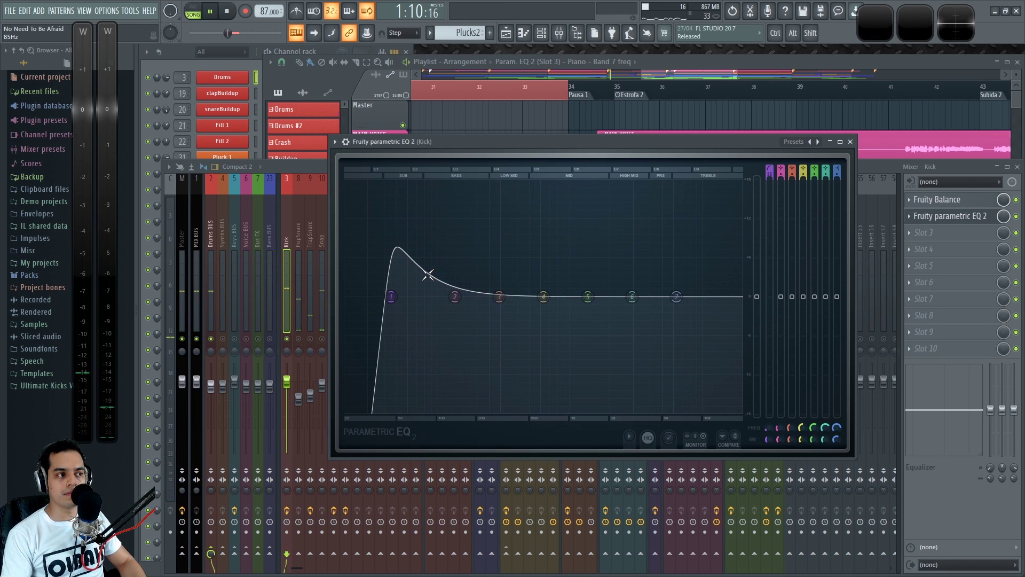
key(space)
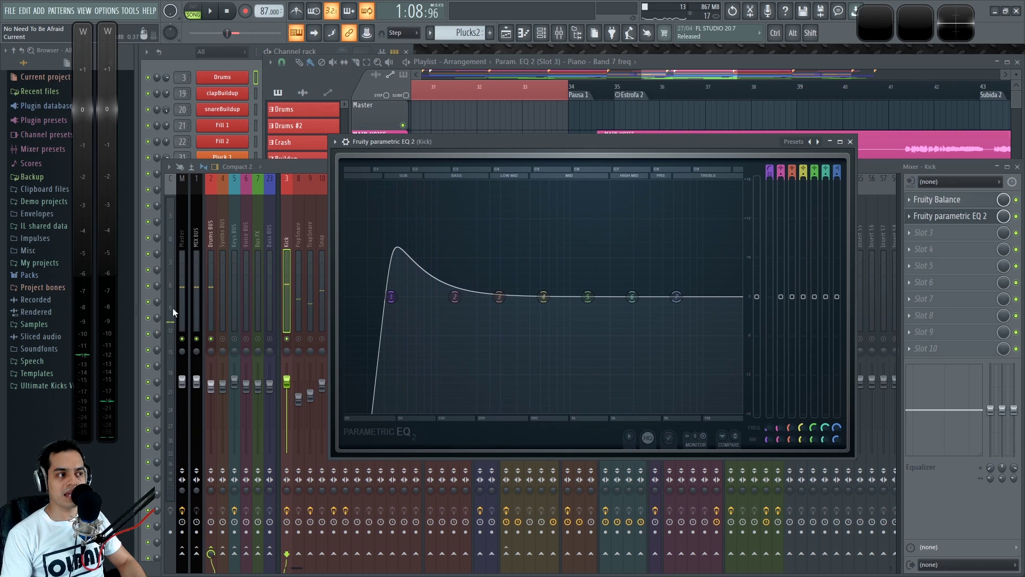
Play the section and toggle the Kick equalizer's slot to compare the processed and unprocessed sound.
key(space)
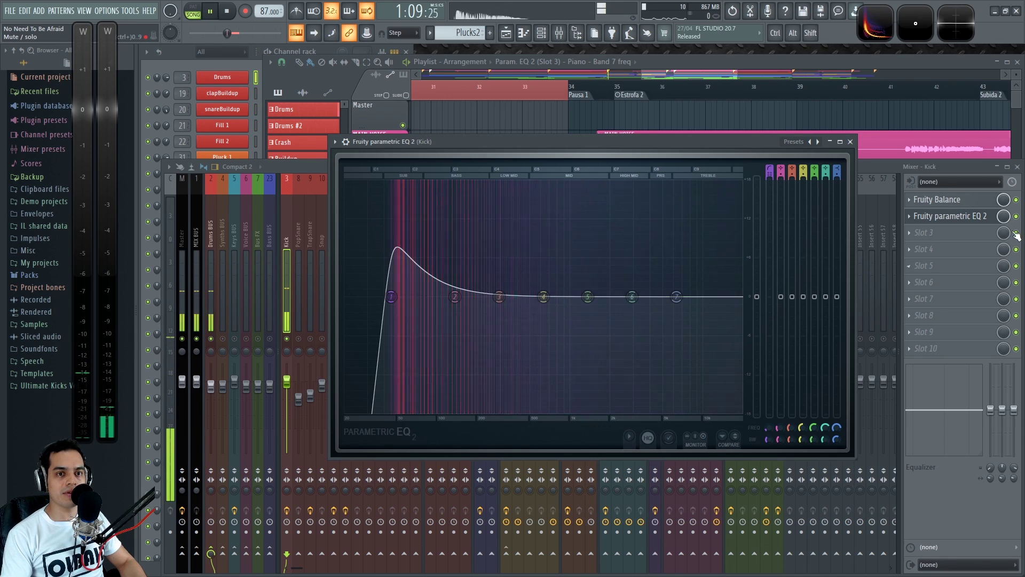
click(1016, 216)
key(space)
key(space)
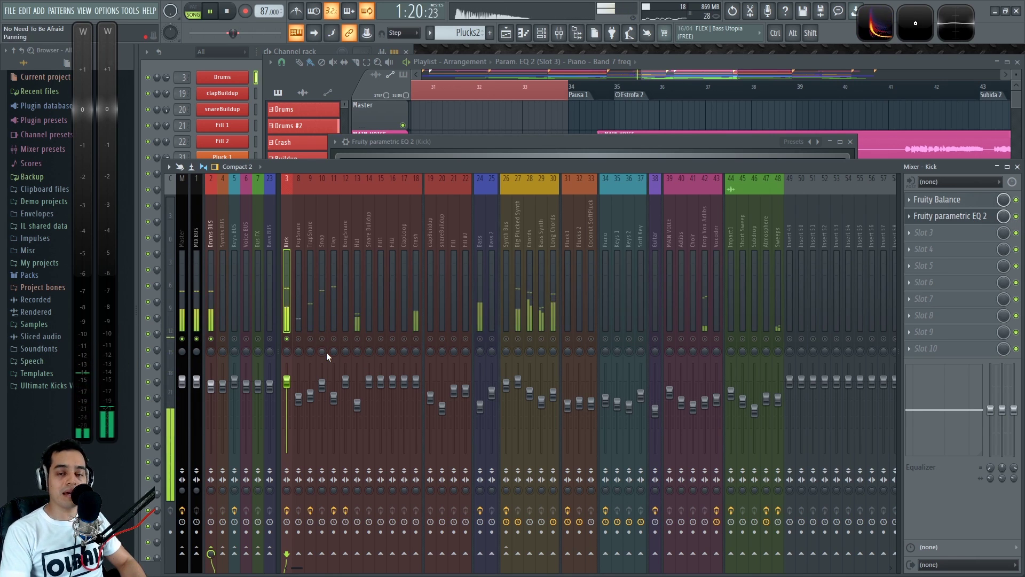
key(space)
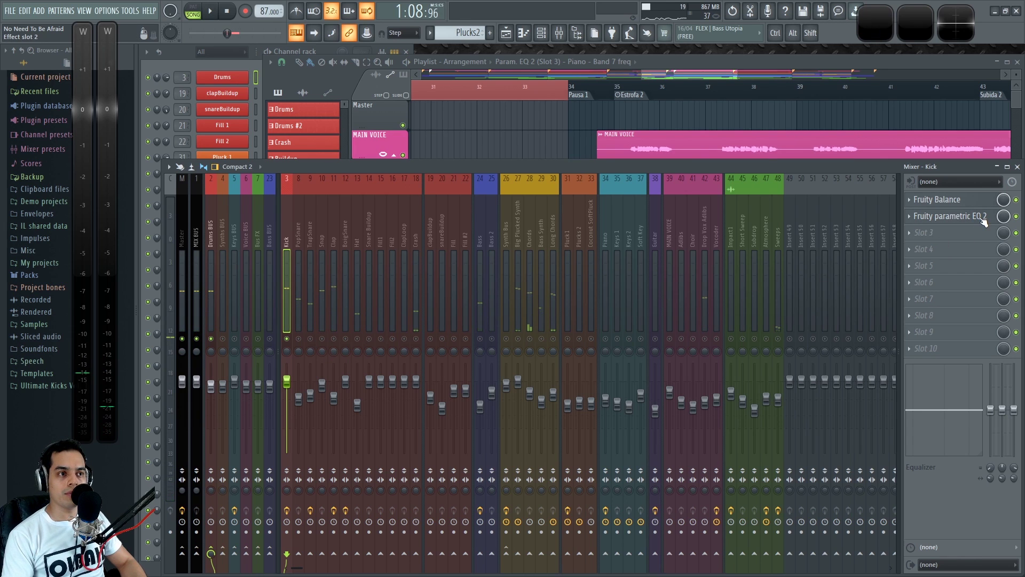
Reopen the Kick equalizer and try band 2 as a low-bass cut and a slight boost during playback.
click(982, 218)
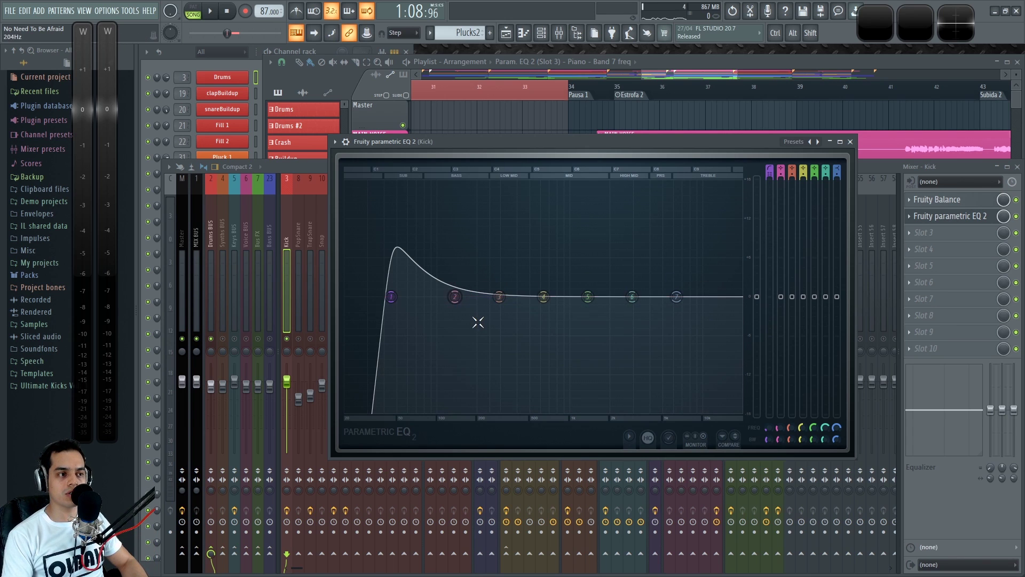
key(space)
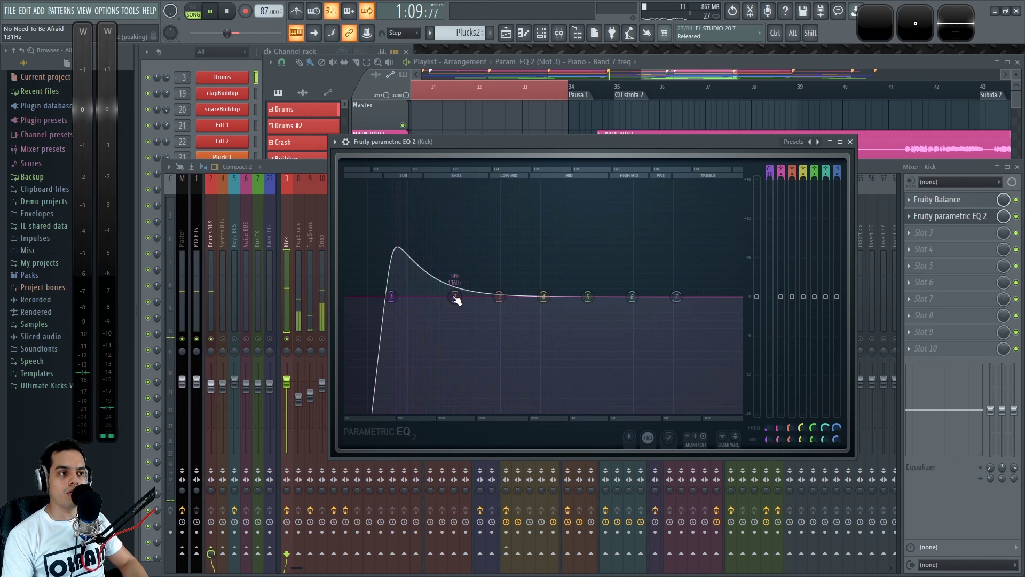
drag(455, 296, 425, 329)
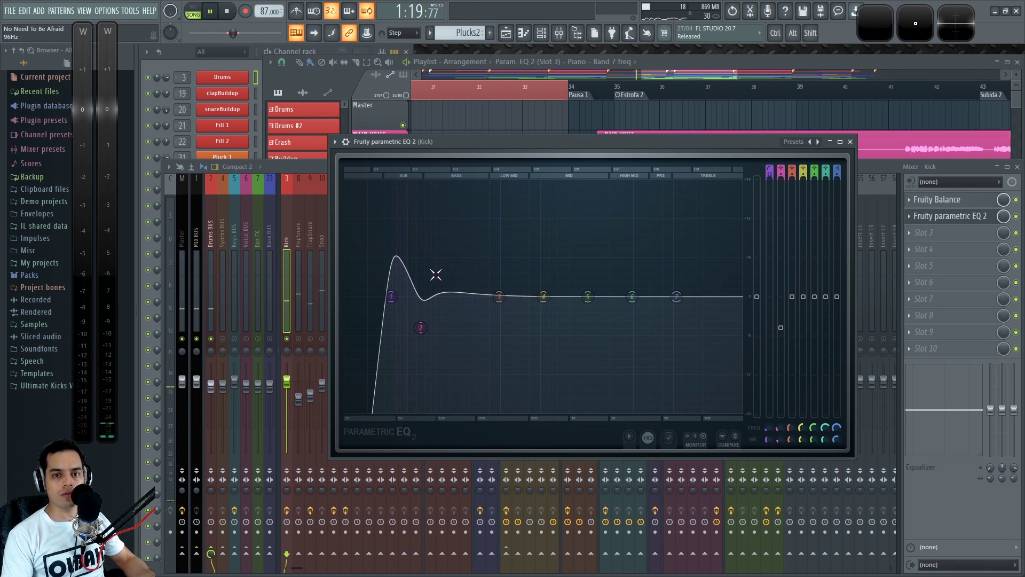
drag(420, 327, 427, 283)
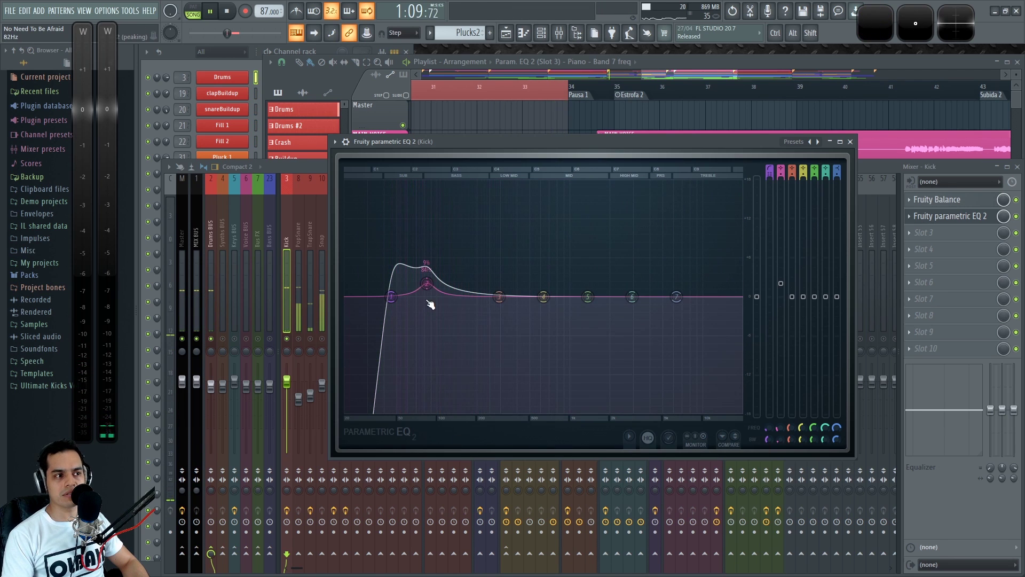
drag(428, 288, 439, 282)
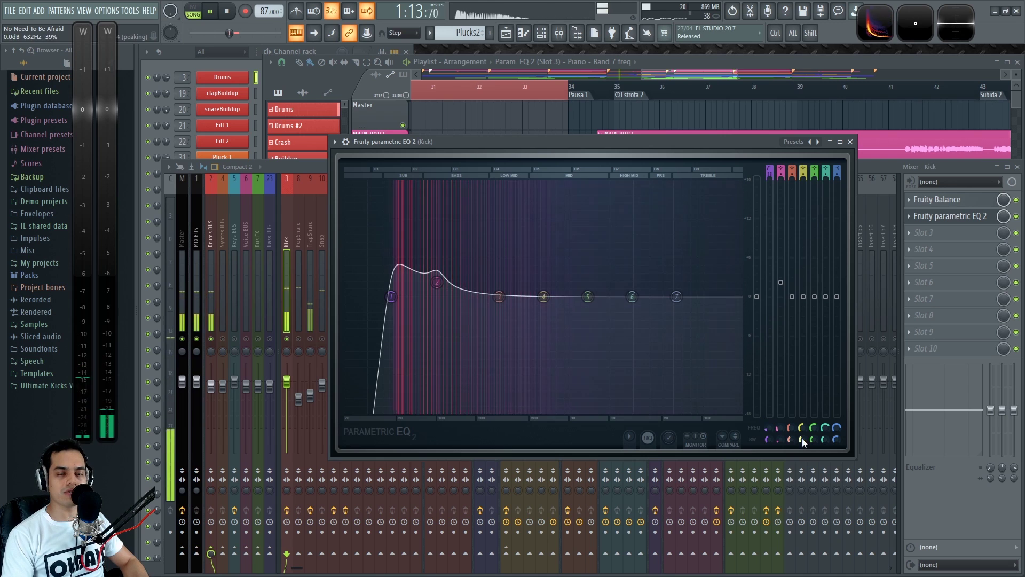
Set band 2 of the Kick equalizer to a 5.9 dB boost at 80 Hz, and stop playback.
mouse_move(781, 282)
mouse_down()
mouse_move(781, 230)
mouse_move(780, 265)
mouse_up()
mouse_move(436, 283)
mouse_down()
mouse_move(401, 282)
mouse_move(422, 283)
mouse_up()
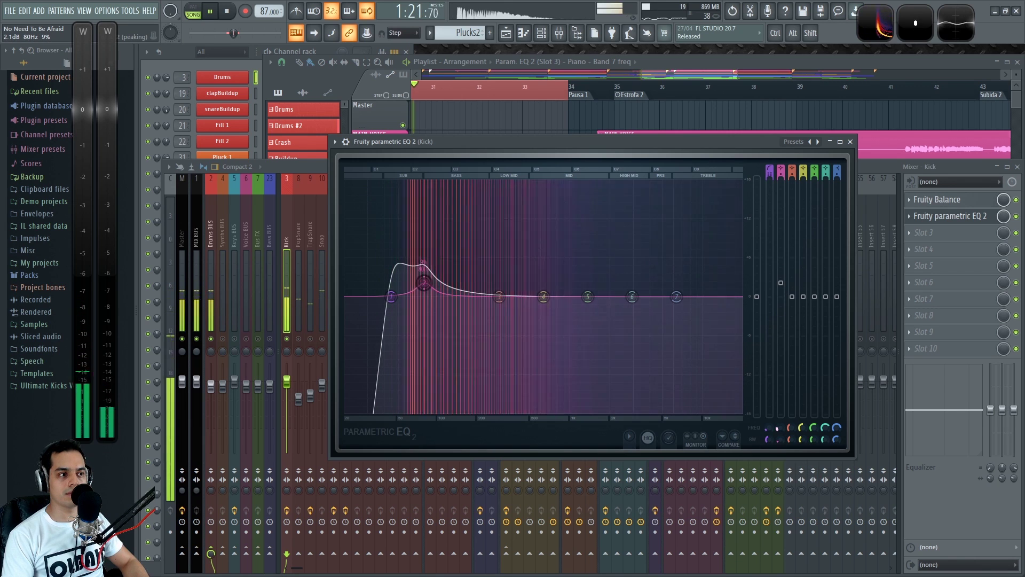
drag(781, 284, 781, 258)
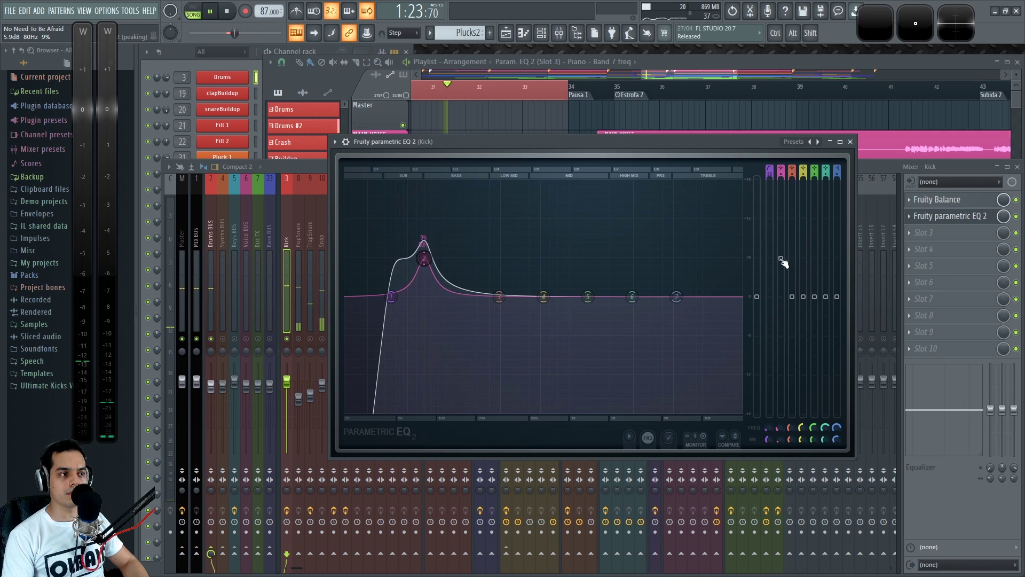
key(space)
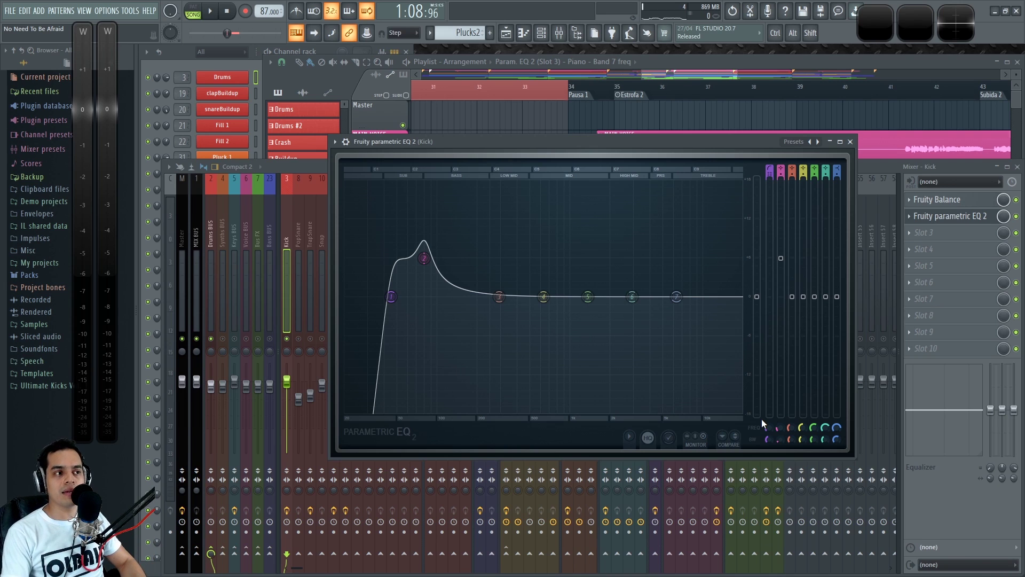
Reduce the boost of band 2 in the Kick equalizer and audition the kick.
drag(781, 258, 781, 279)
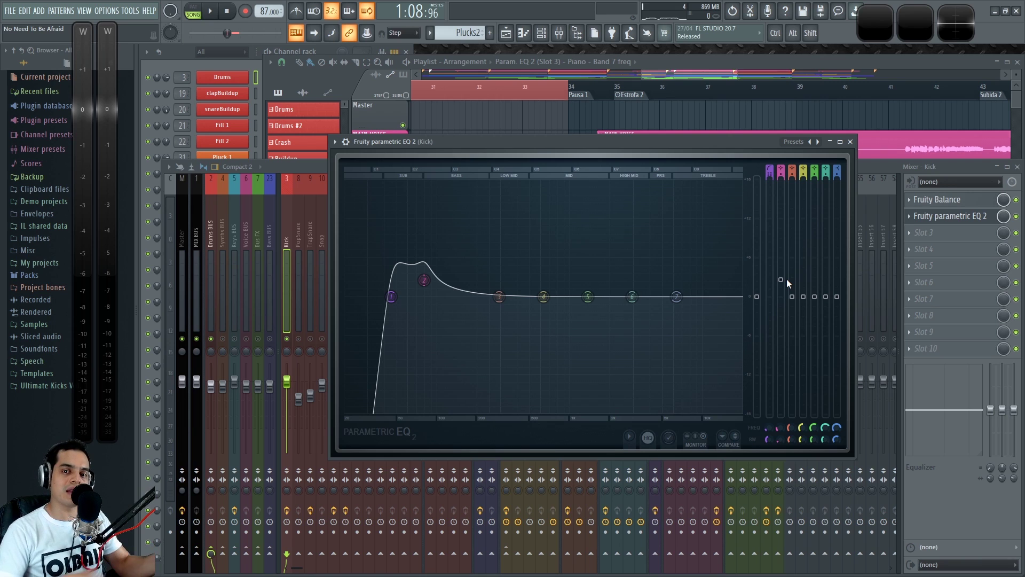
key(space)
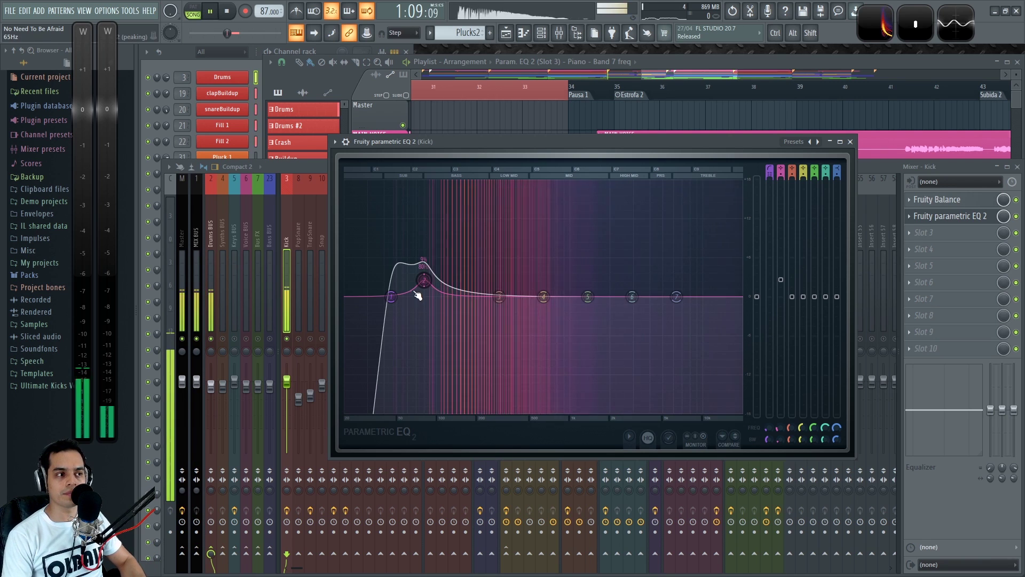
key(space)
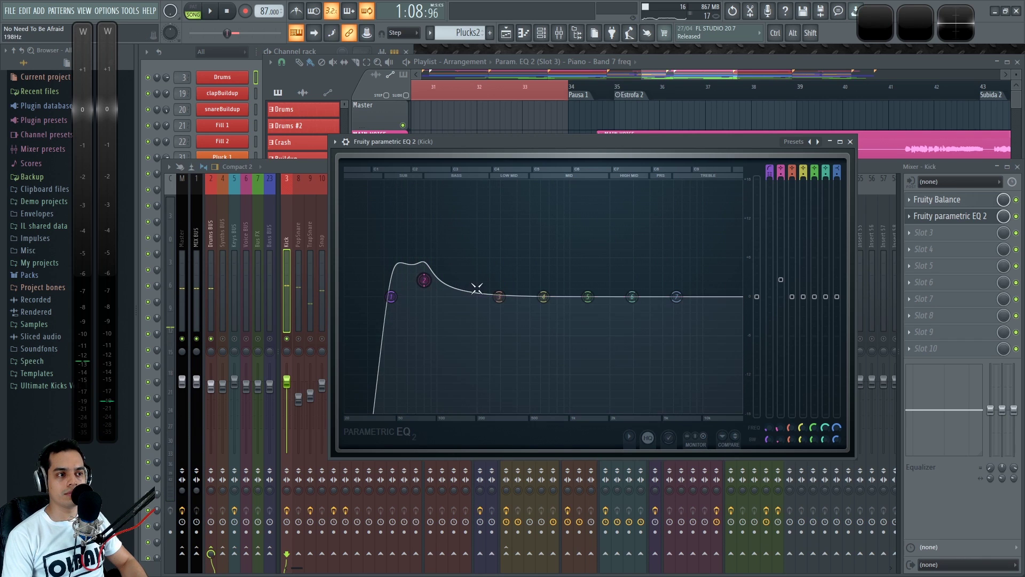
Sweep band 3 of the Kick equalizer during playback, trying a boost near 409 Hz, and leave it as a low-mid cut.
key(space)
drag(505, 303, 514, 379)
scroll(475, 326, down, 5)
drag(498, 315, 517, 256)
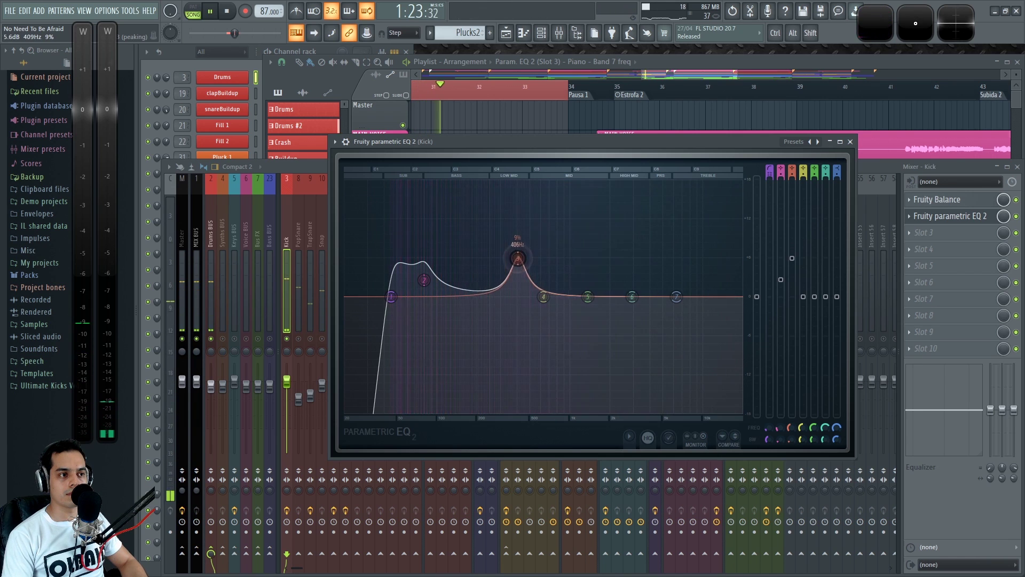
drag(496, 340, 498, 334)
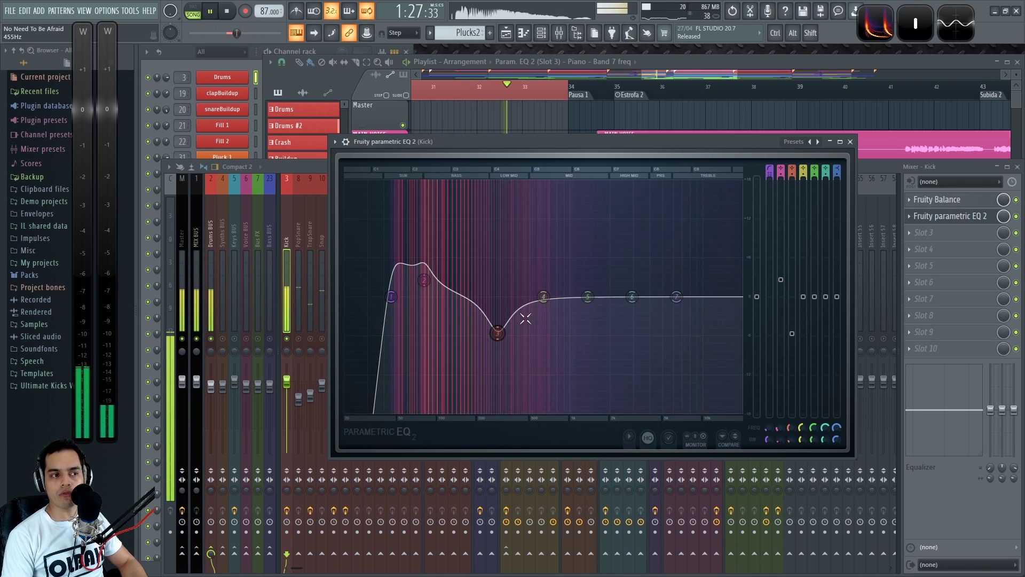
Add a slight mid boost with band 4 and a strong treble boost with band 6, and adjust the treble band's bandwidth.
drag(547, 302, 688, 200)
key(space)
key(space)
scroll(693, 209, up, 3)
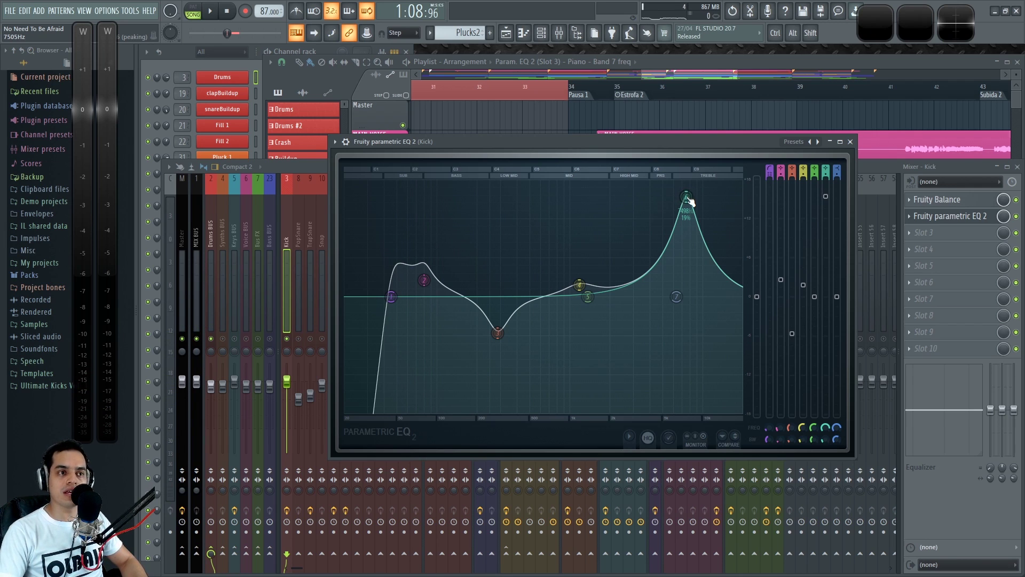
scroll(687, 200, up, 2)
Lower the treble boost of band 6 during playback, and stop playback.
key(space)
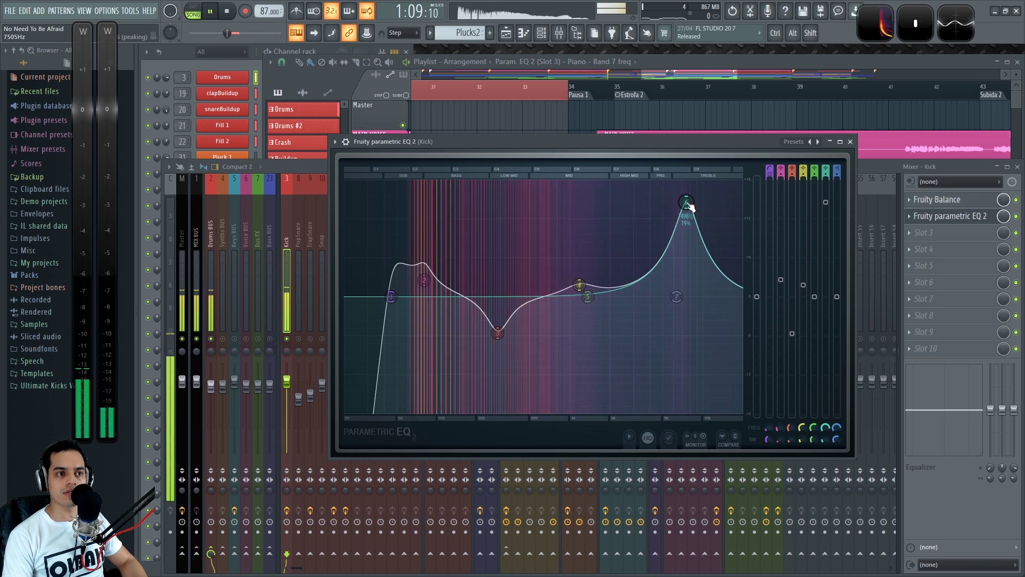
drag(687, 199, 685, 215)
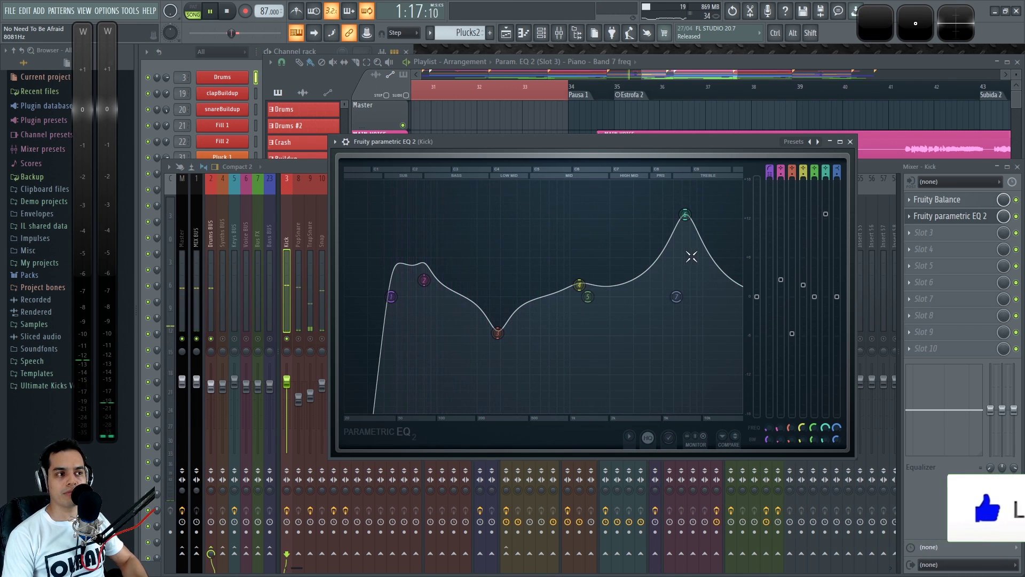
key(space)
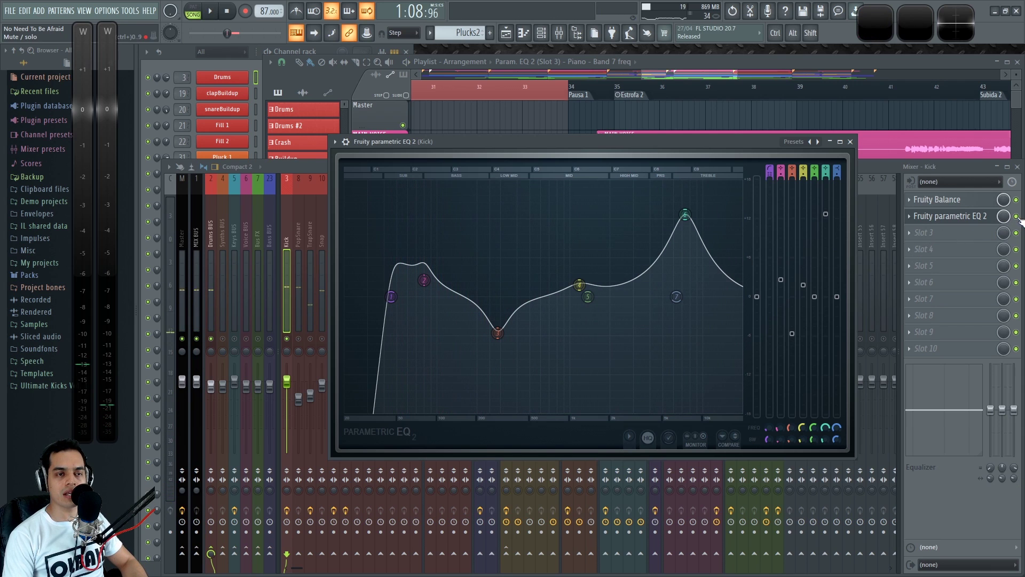
Play the section repeatedly with the Kick equalizer's slot bypassed and enabled, comparing the kick's sound and levels.
click(1016, 216)
key(space)
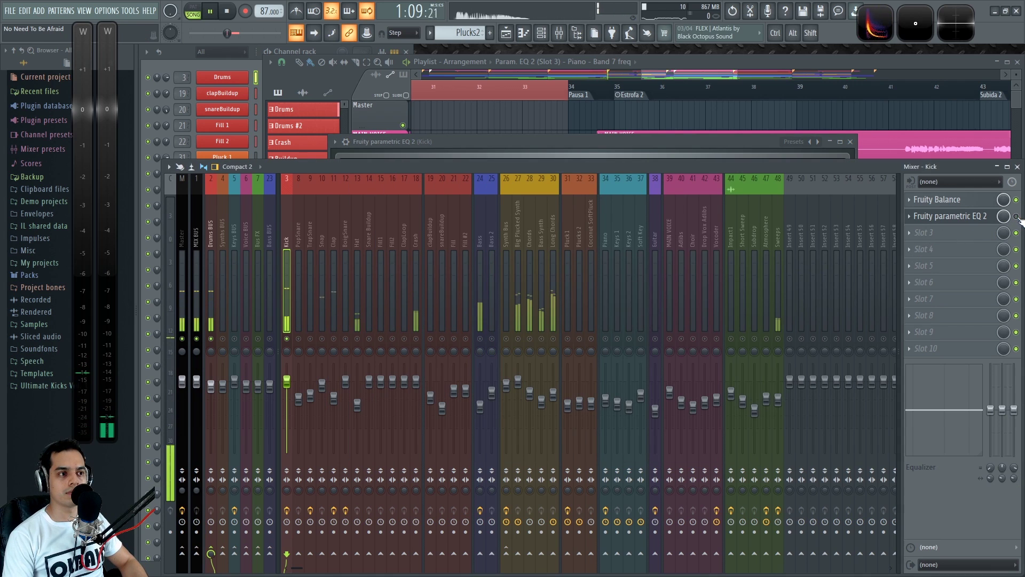
key(space)
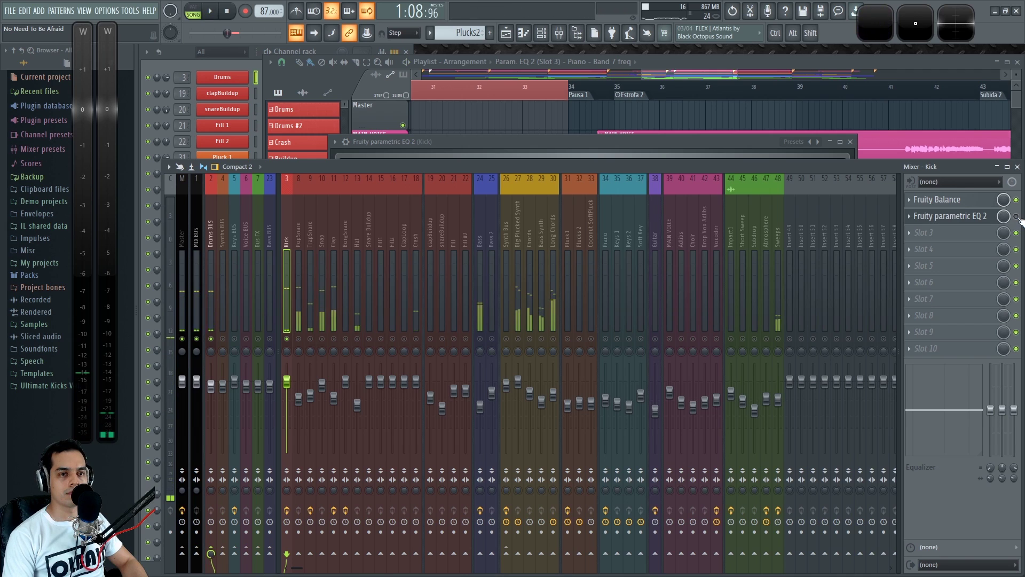
key(space)
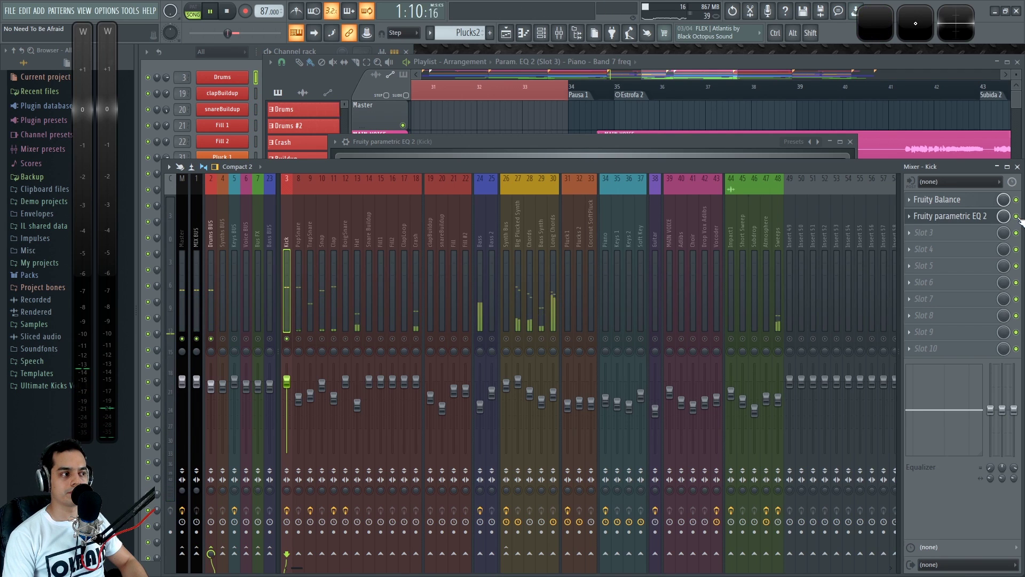
key(space)
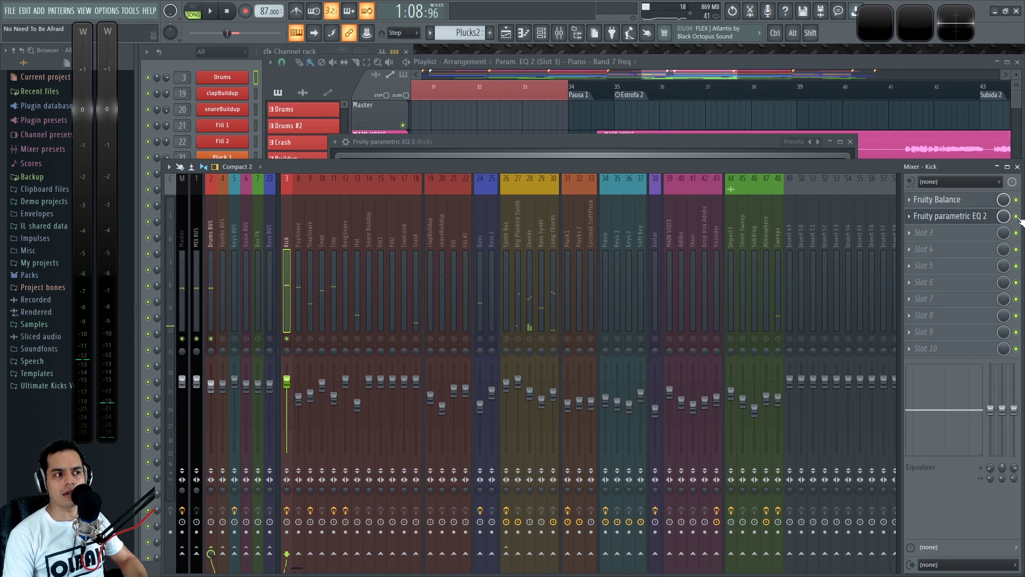
key(space)
key(space)
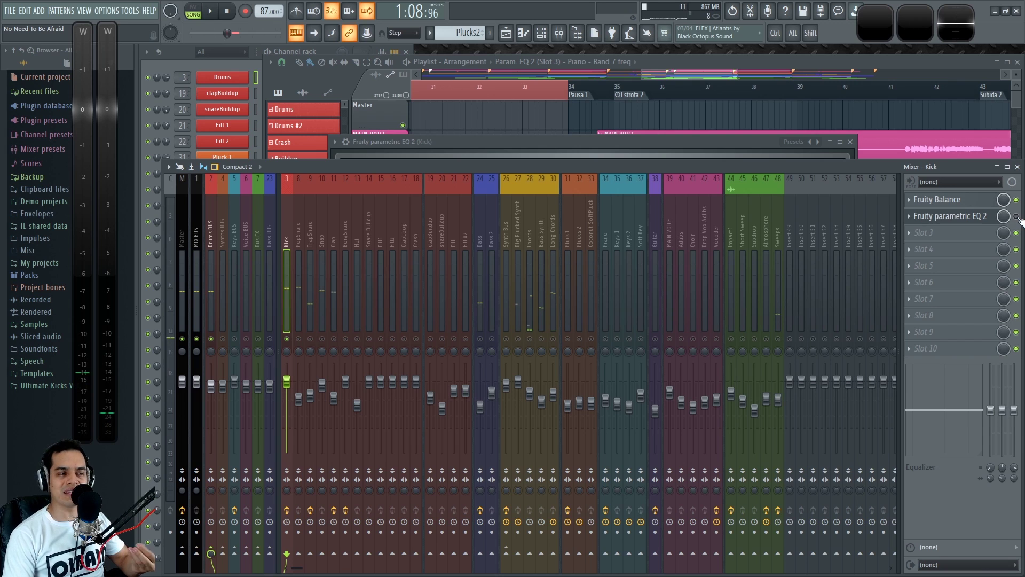
key(space)
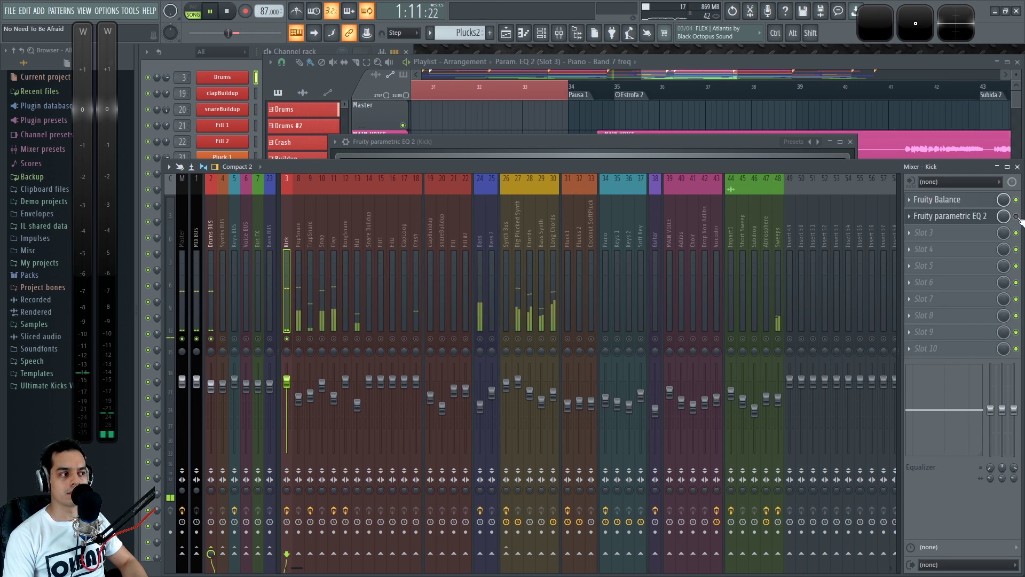
key(space)
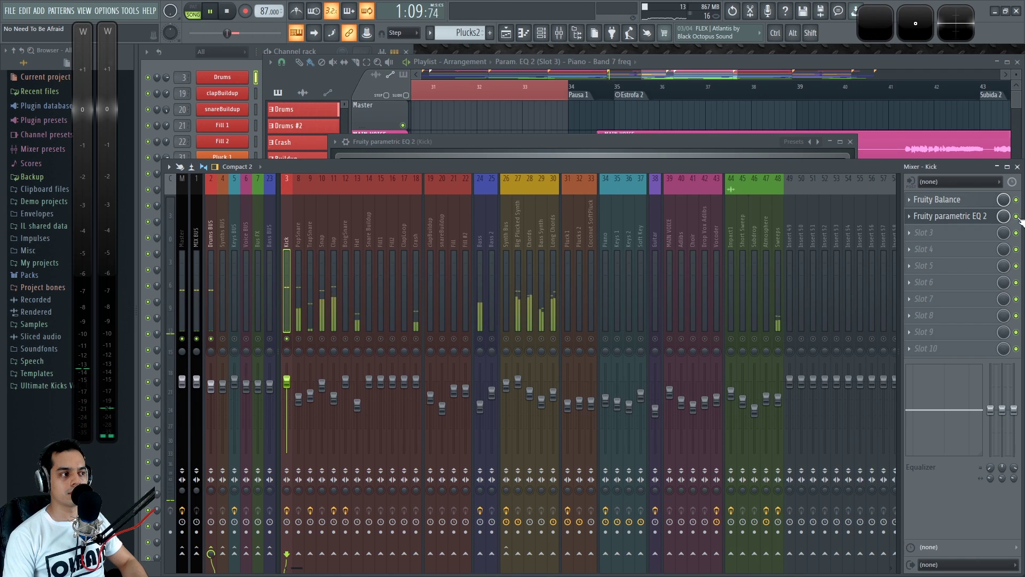
key(space)
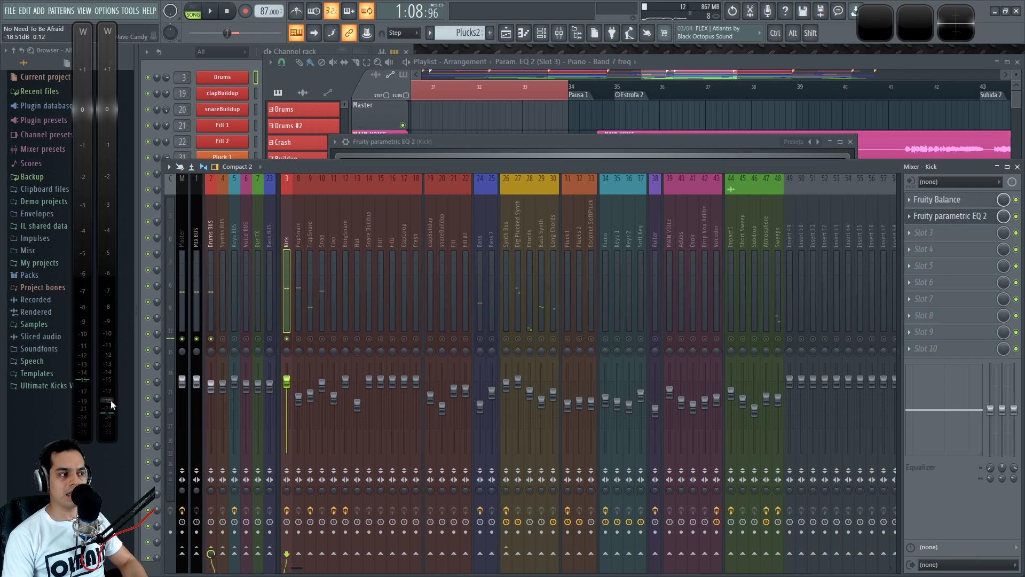
Lower the Kick equalizer's main level during playback, close the equalizer and stop playback.
key(space)
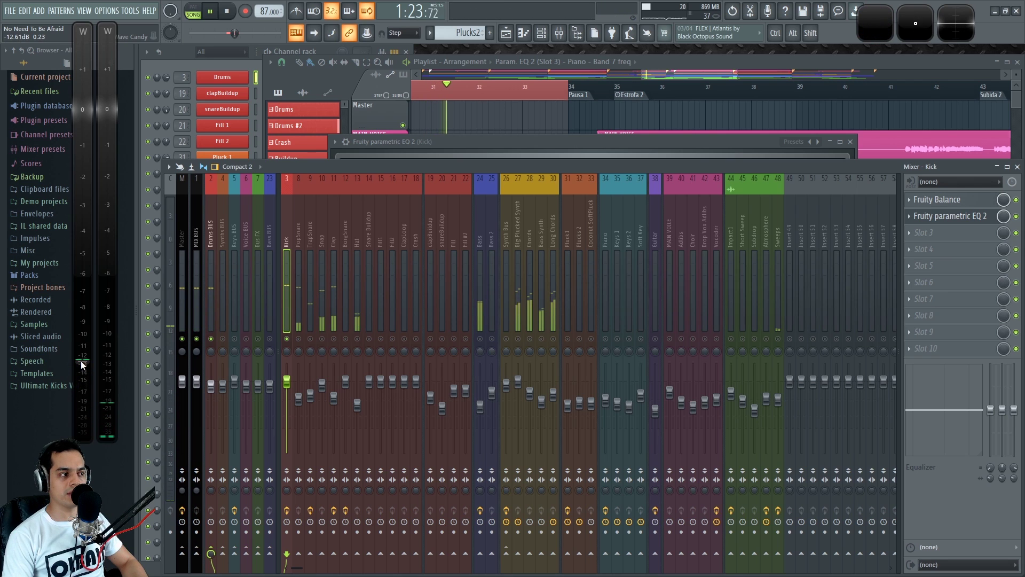
click(979, 216)
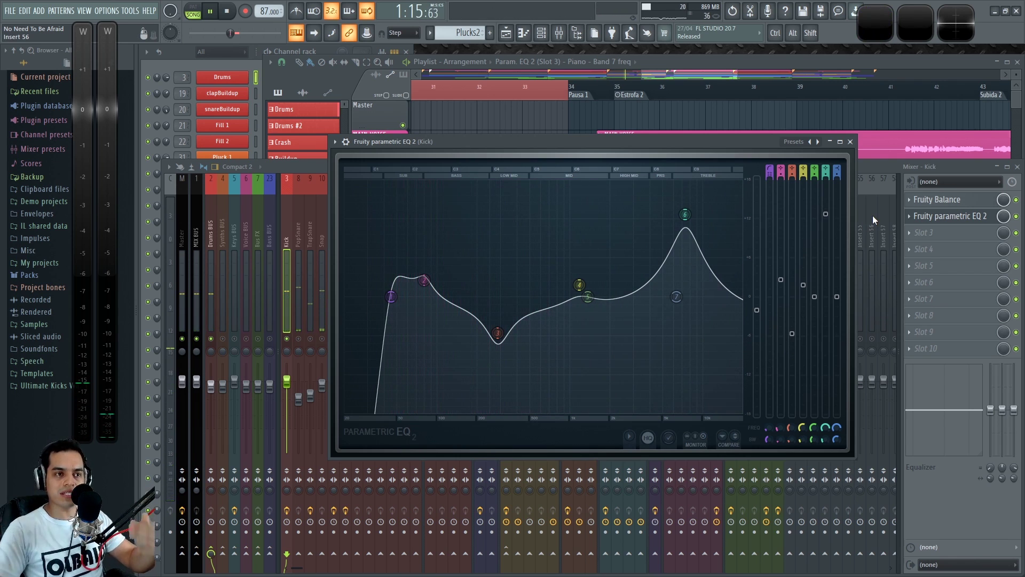
click(851, 142)
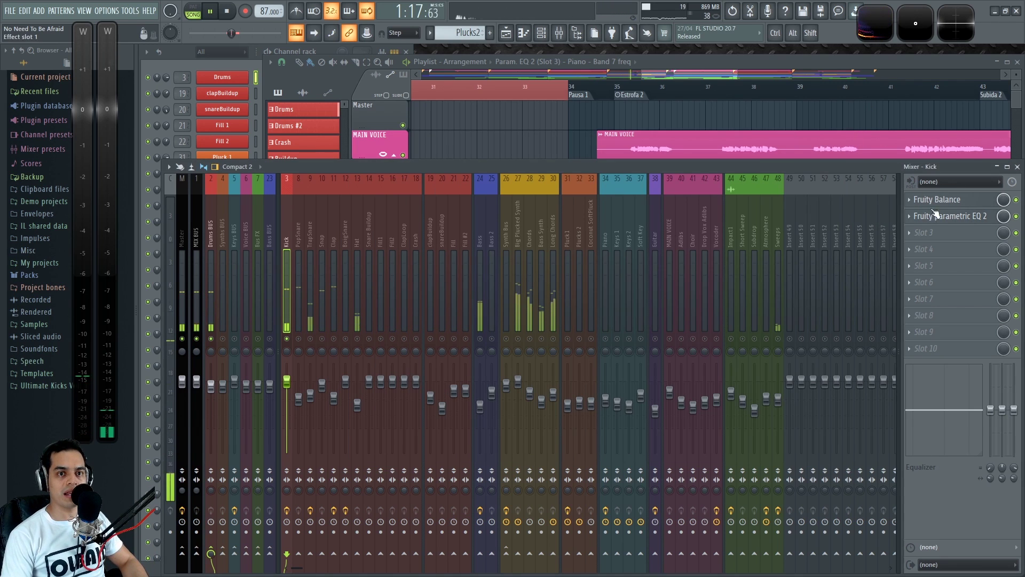
key(space)
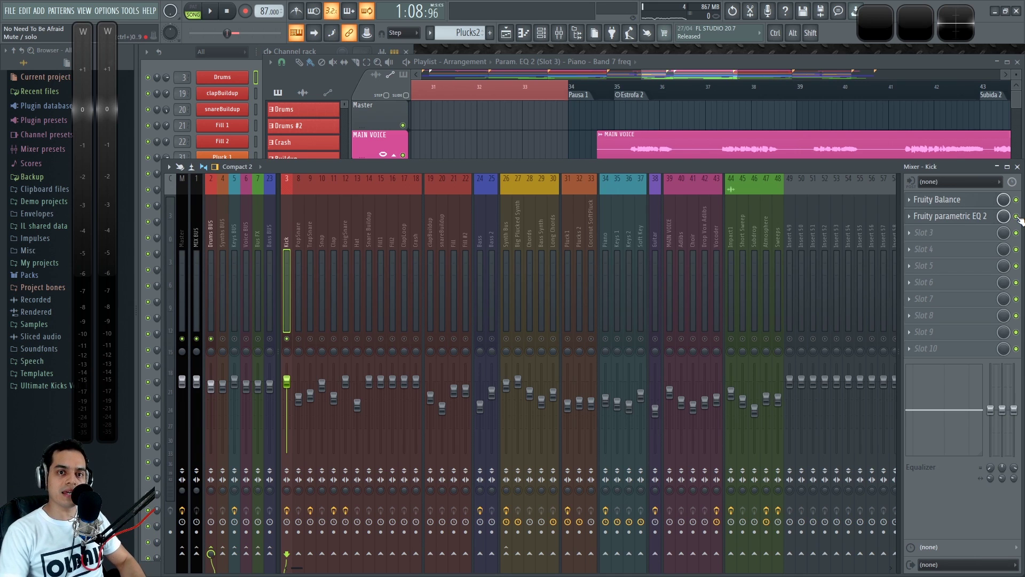
Compare the level-matched Kick equalizer with its bypassed sound by replaying the section and checking the level meters.
key(space)
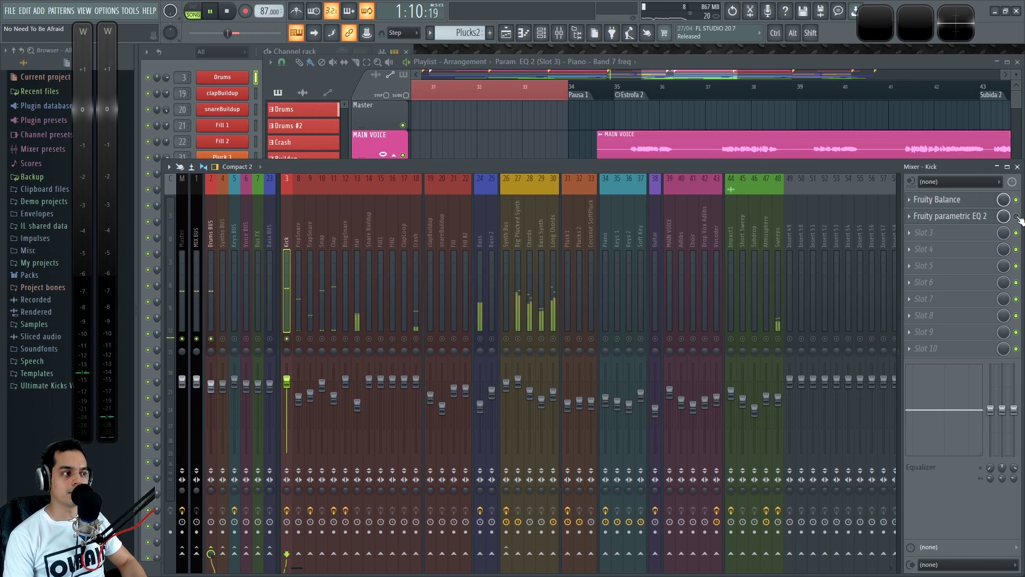
key(space)
key(space)
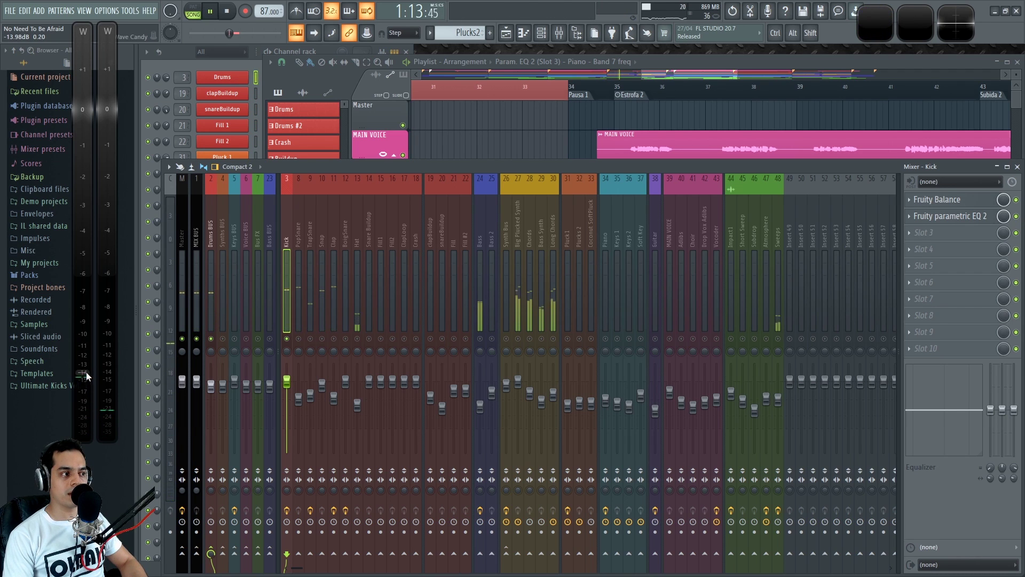
key(space)
key(space)
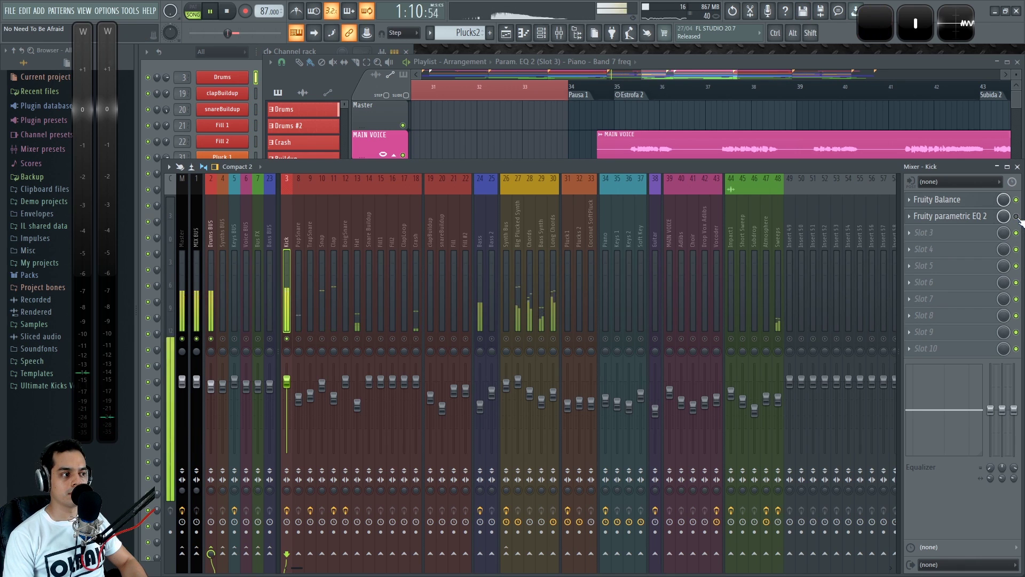
key(space)
key(space)
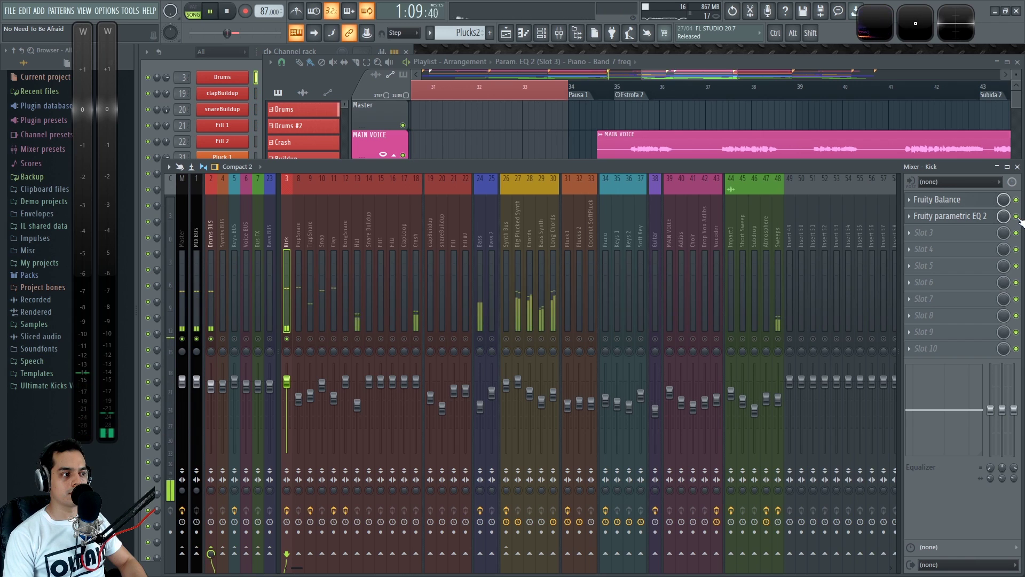
key(space)
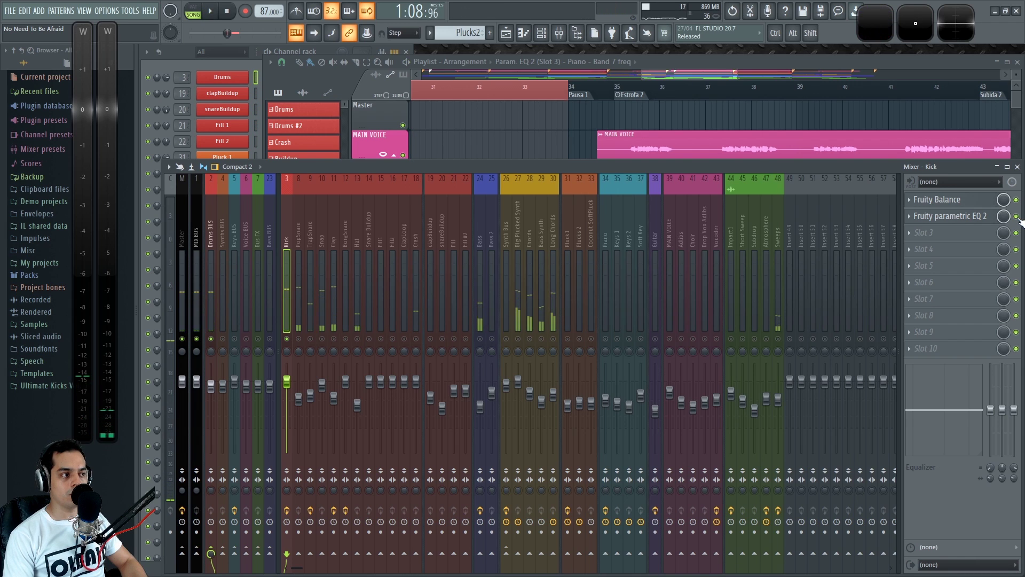
key(space)
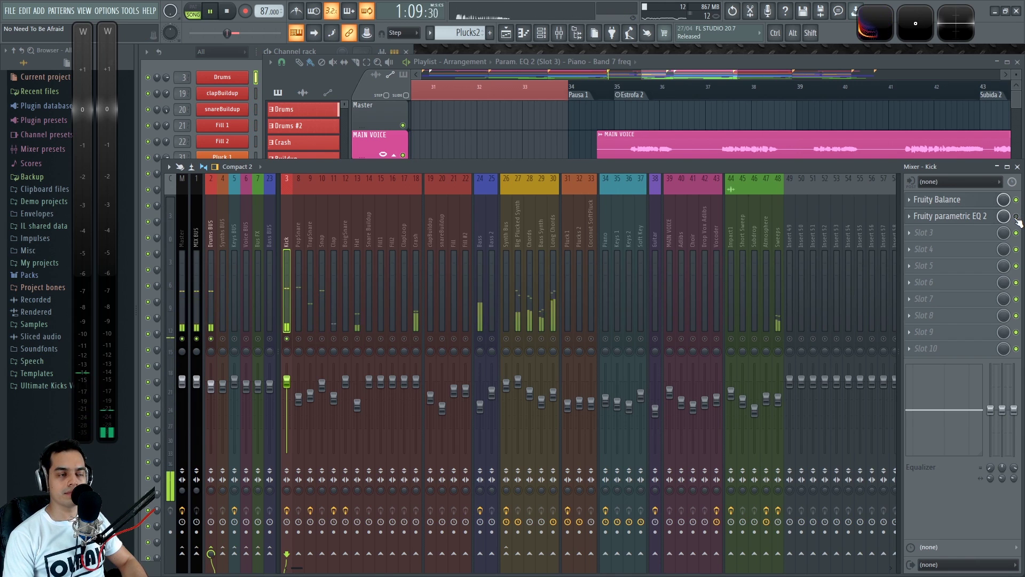
key(space)
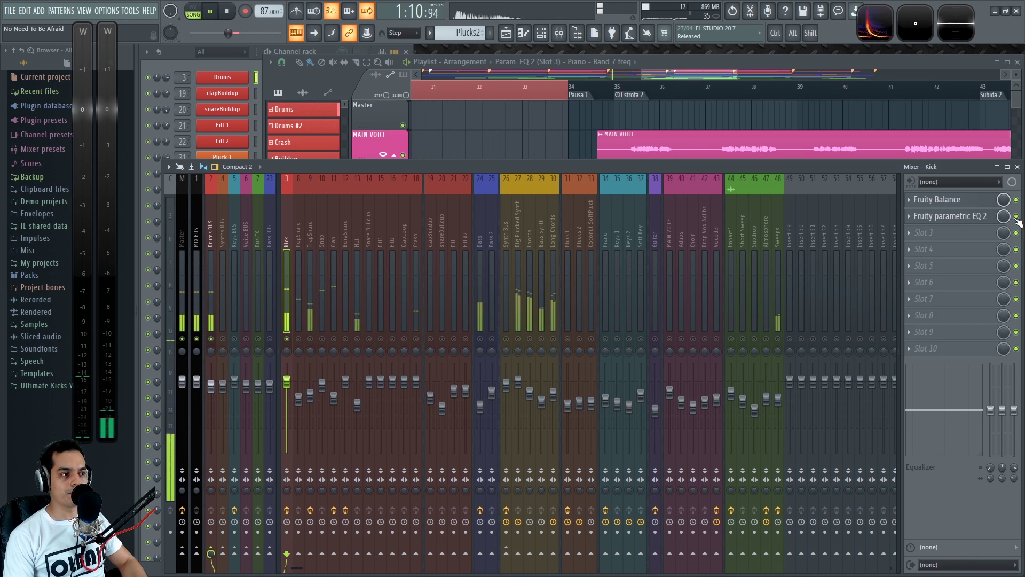
key(space)
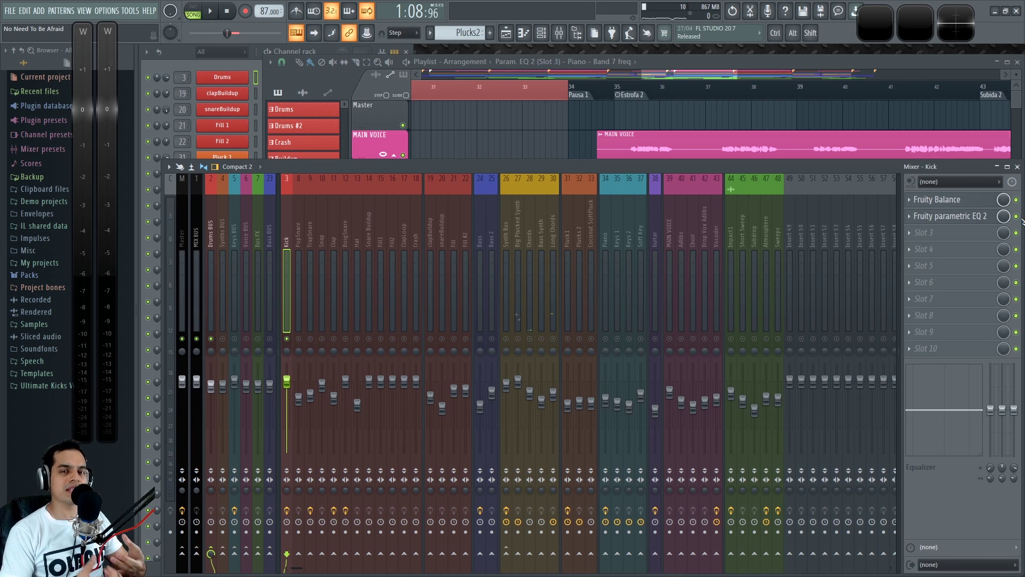
Add Fruity Blood Overdrive to slot 4 of the Kick track and place its window over the middle of the mixer.
click(918, 251)
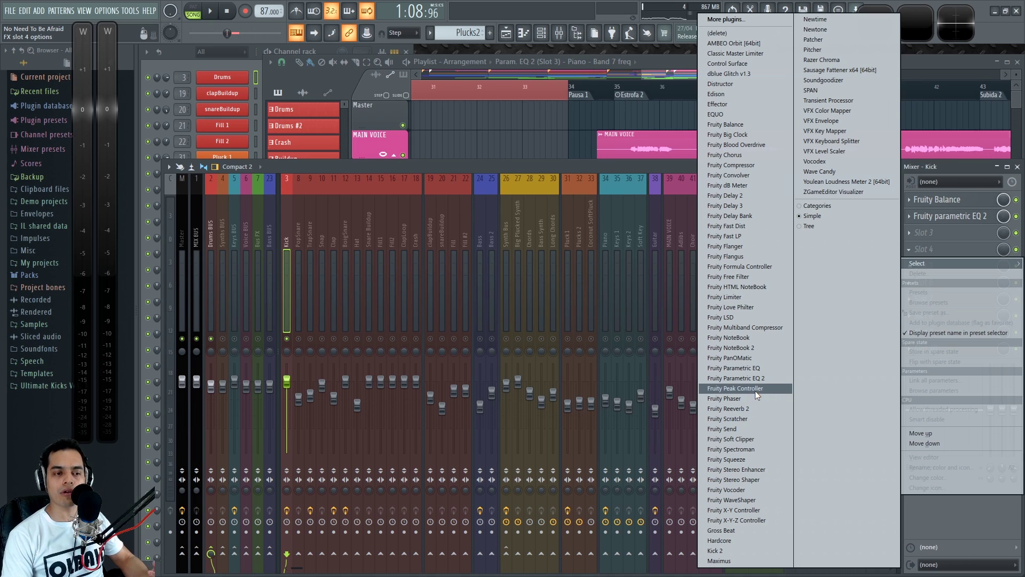
click(763, 146)
click(958, 253)
drag(282, 135, 582, 296)
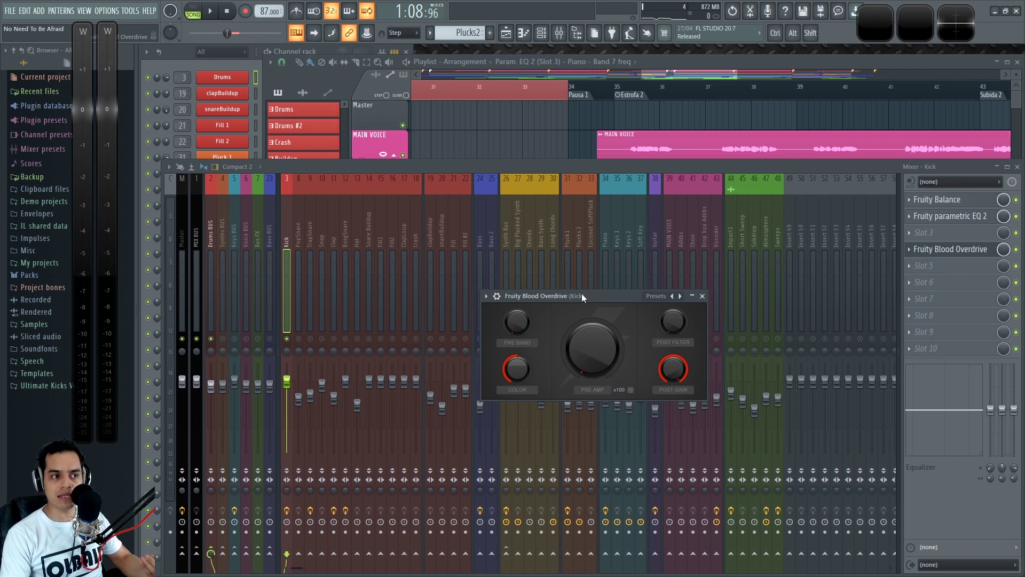
drag(581, 293, 564, 289)
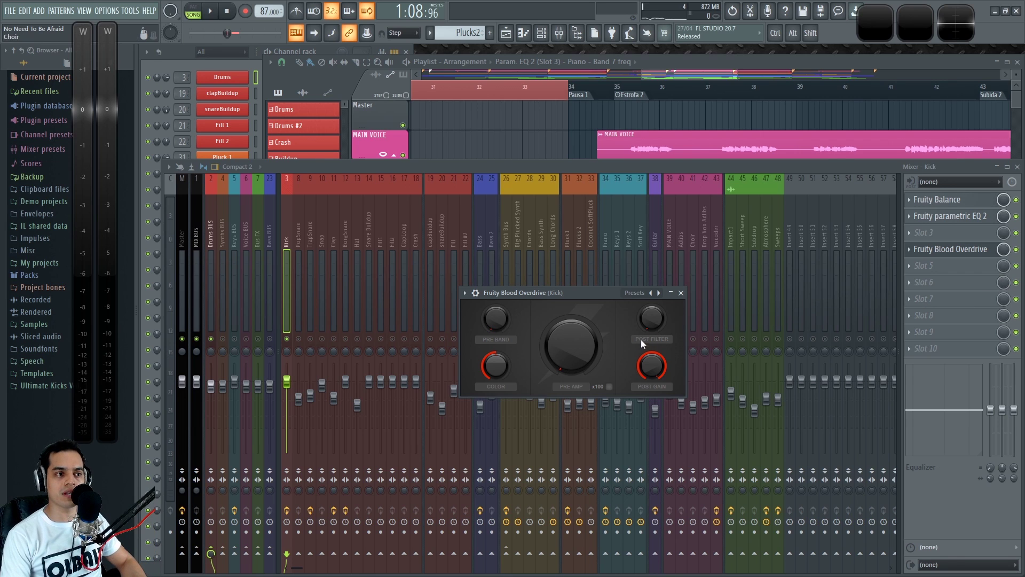
Set the overdrive's pre amp to 0.3562, and lower its post gain while auditioning the section.
mouse_move(570, 345)
mouse_down()
mouse_move(570, 312)
mouse_move(582, 359)
mouse_up()
key(space)
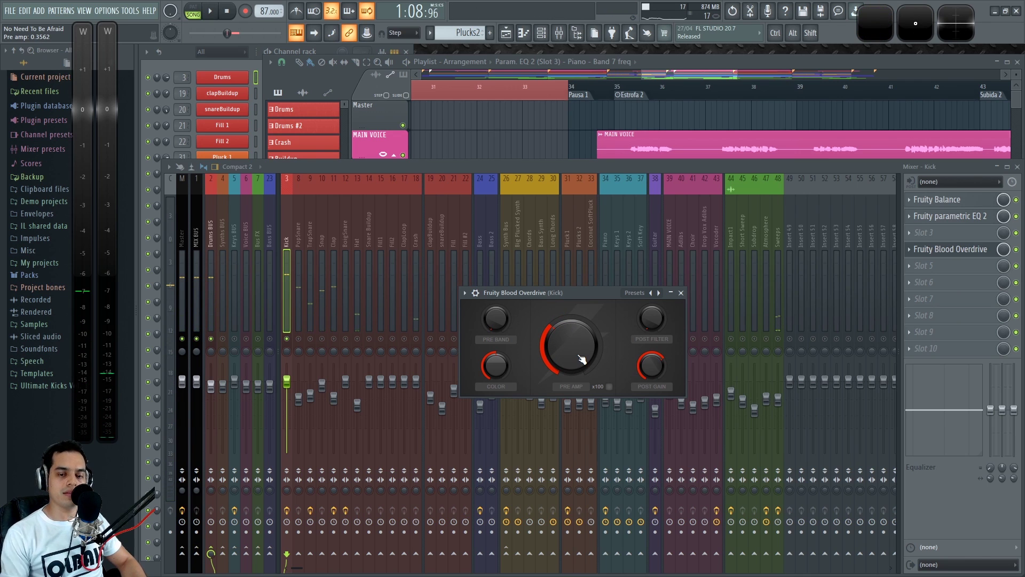
key(space)
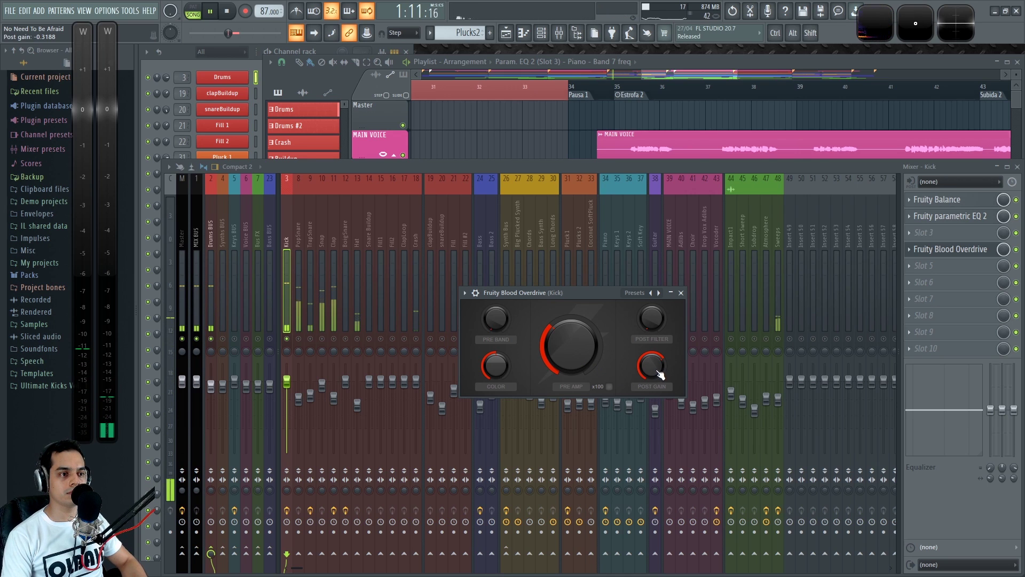
drag(652, 366, 651, 371)
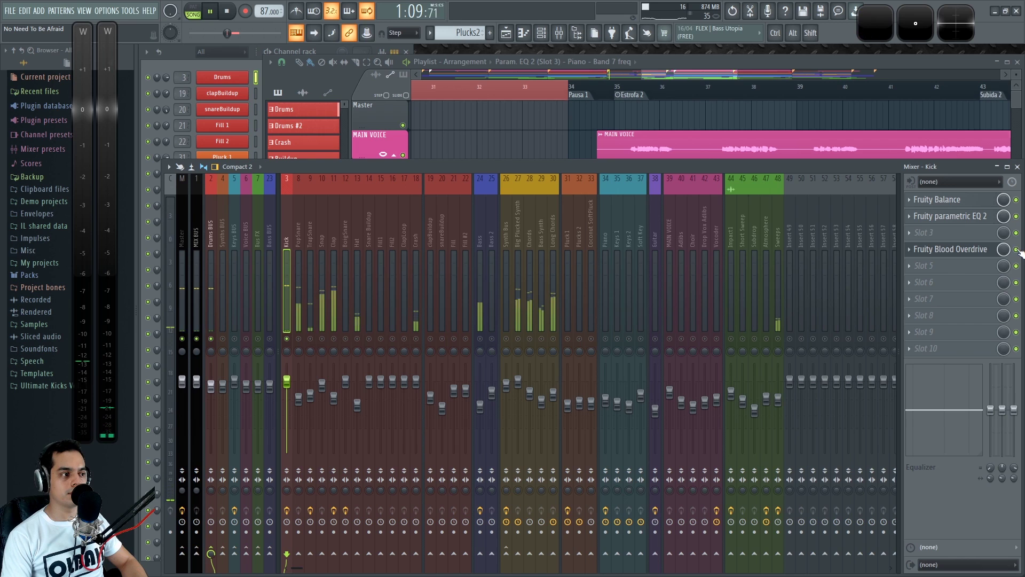
Compare the soloed Kick with its effects enabled and bypassed while replaying the looped section.
key(space)
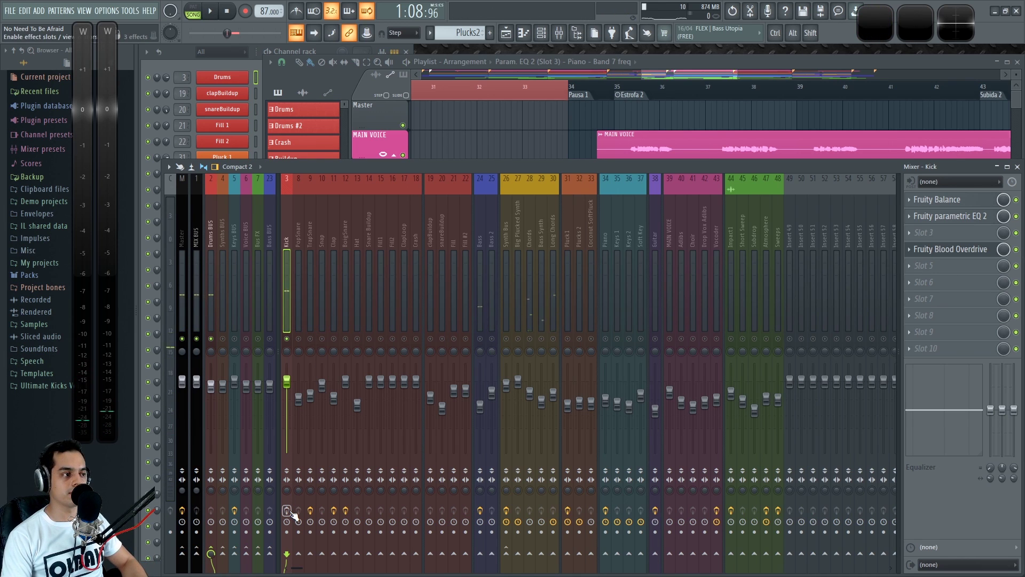
key(space)
click(287, 511)
key(space)
key(space)
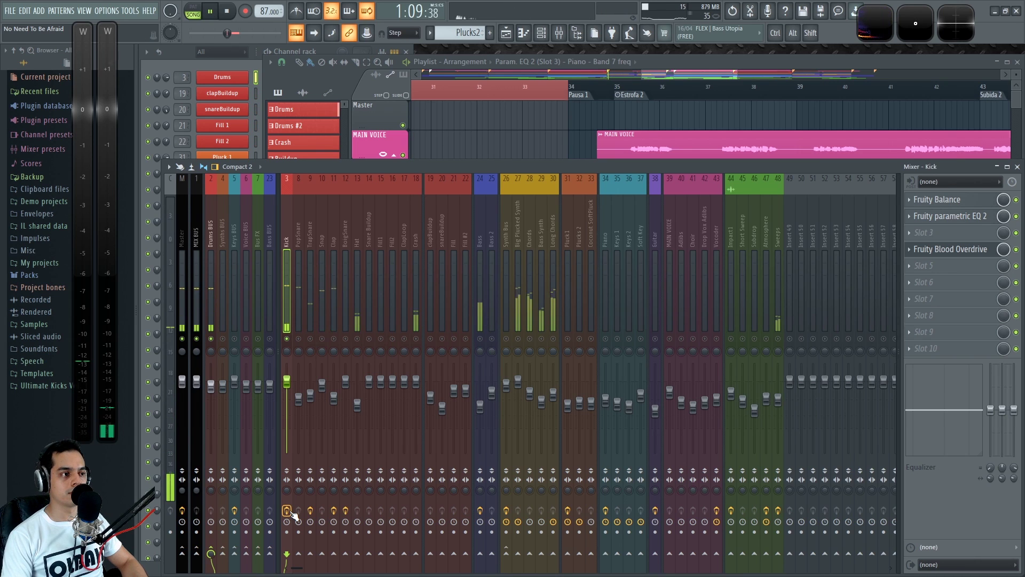
click(287, 511)
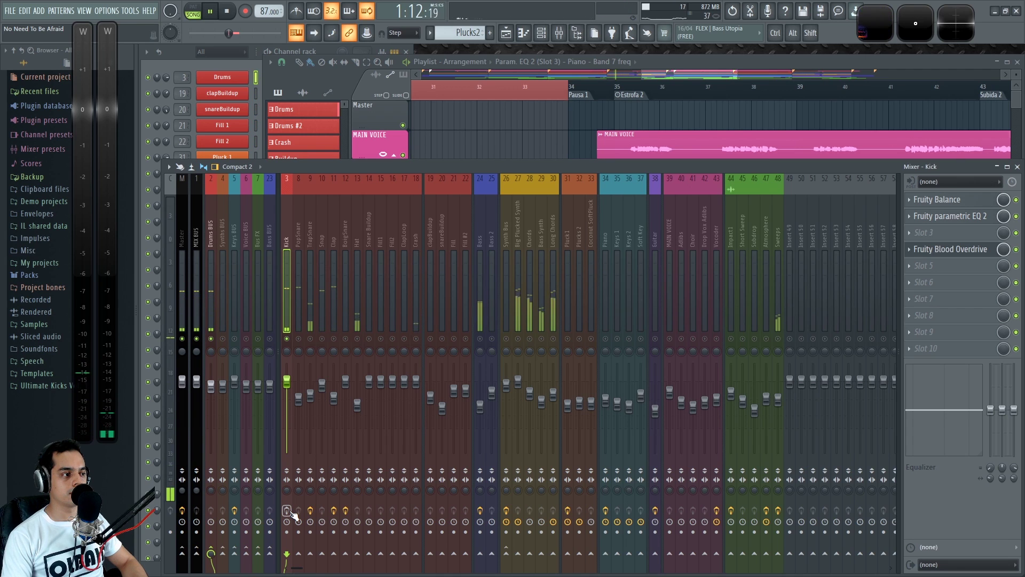
key(space)
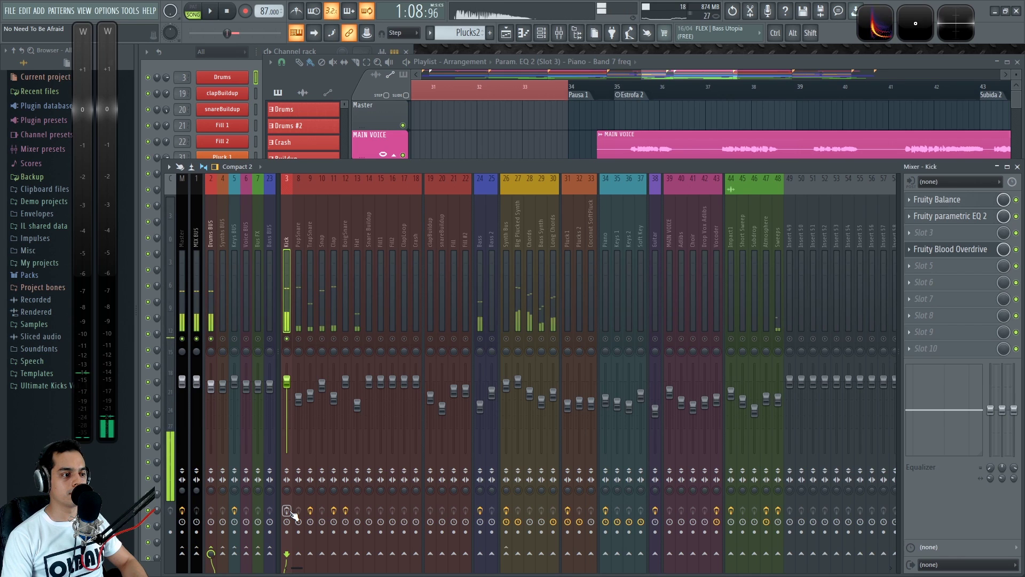
click(286, 510)
key(space)
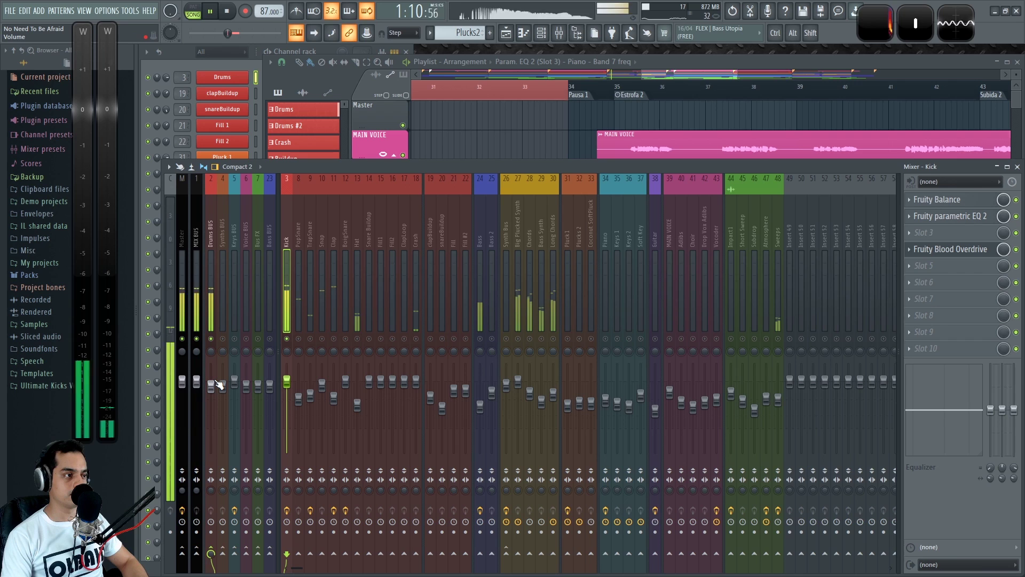
key(space)
Unsolo the Kick track and bring the Drop 1 section of the playlist into view.
ctrl+click(287, 339)
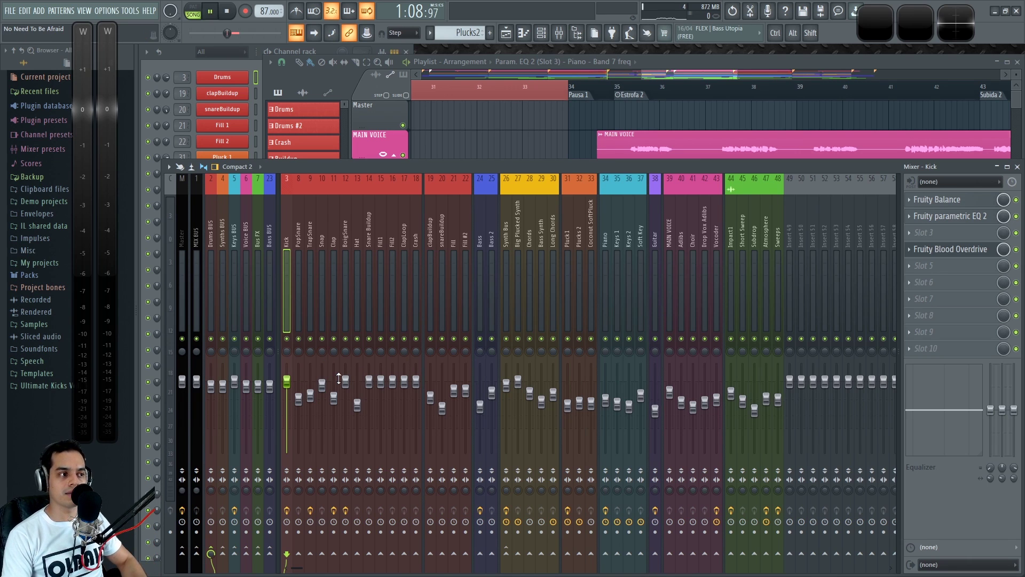
click(552, 138)
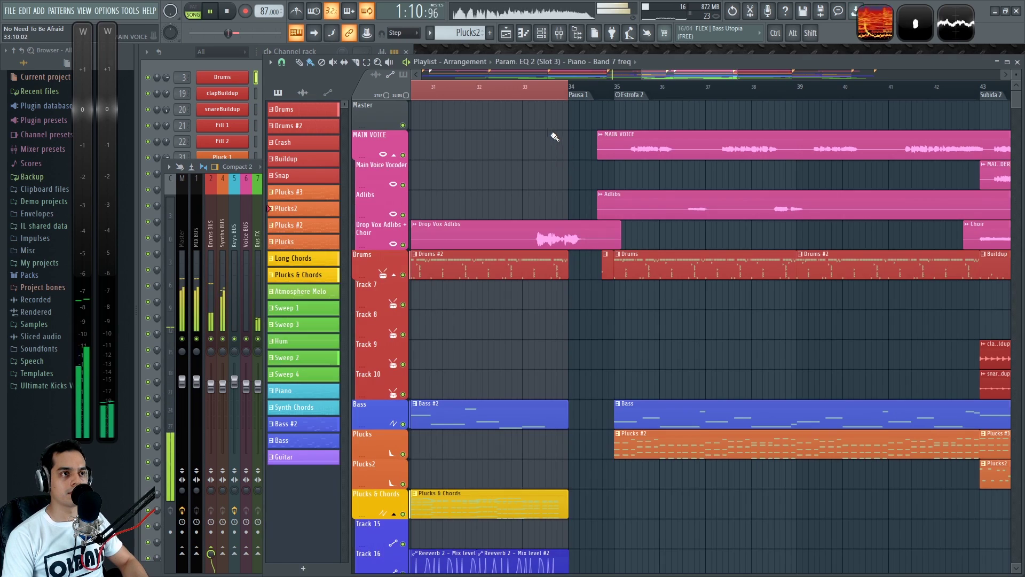
scroll(526, 130, down, 5)
scroll(459, 140, up, 1)
drag(488, 142, 736, 160)
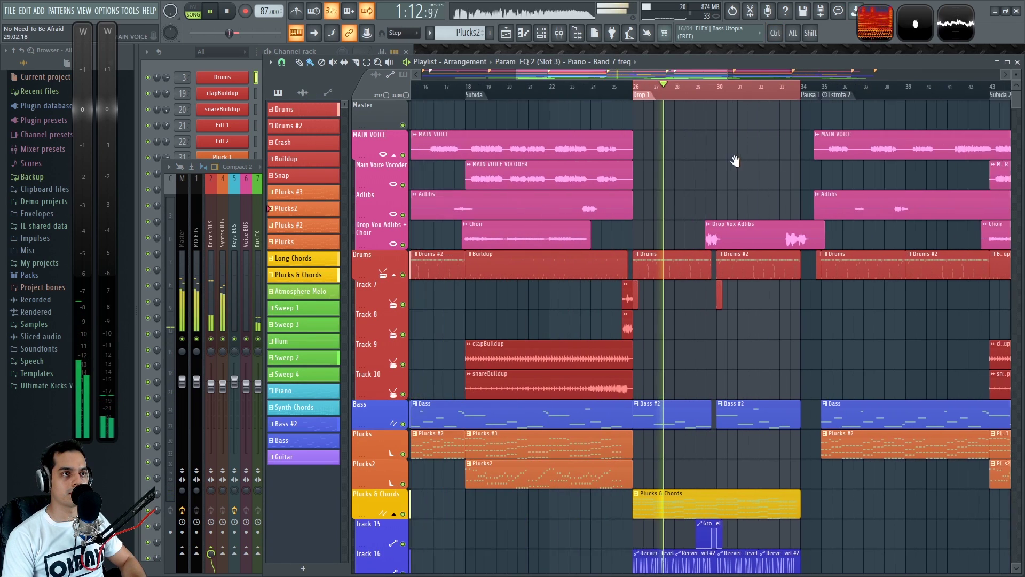
scroll(732, 130, up, 2)
Compare the Kick's effects enabled and bypassed within the full mix, replaying the drop and stopping playback.
key(F9)
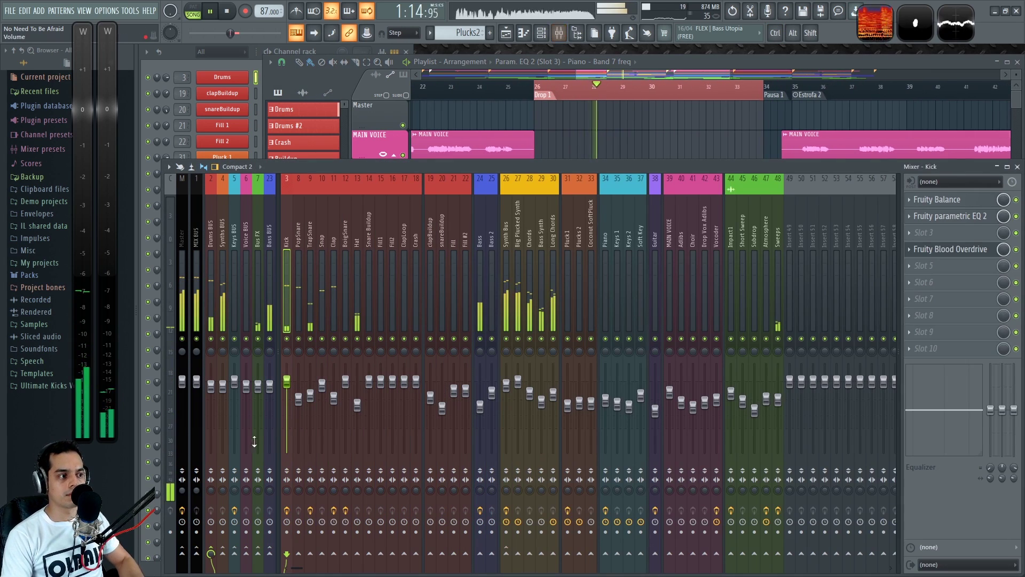
click(289, 512)
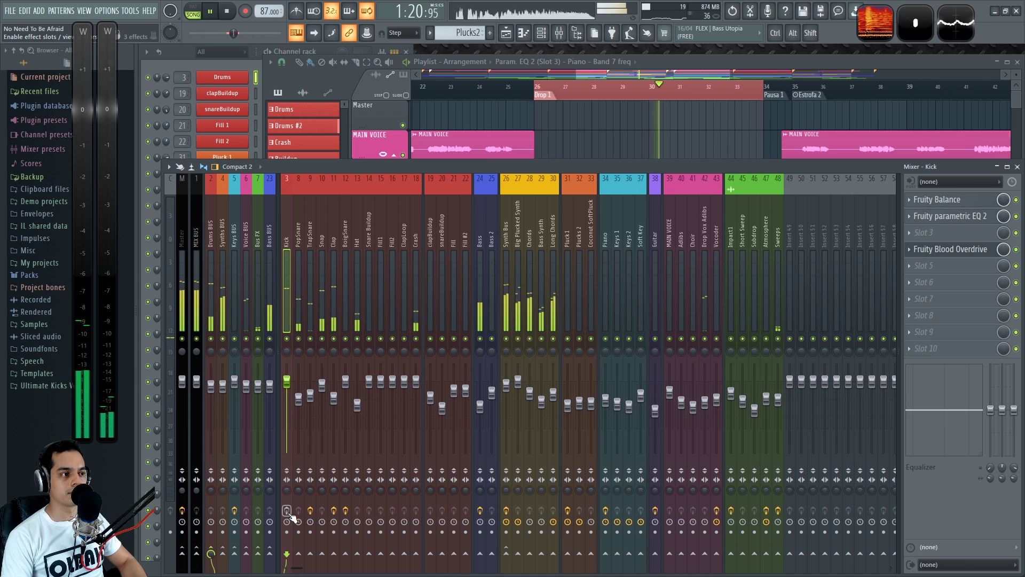
click(288, 511)
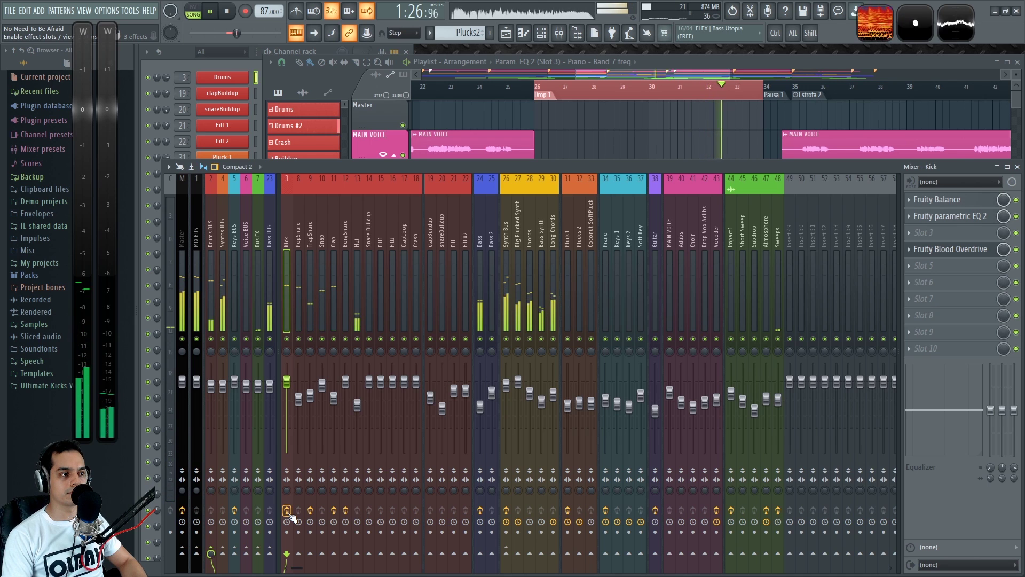
key(space)
key(space)
key(space)
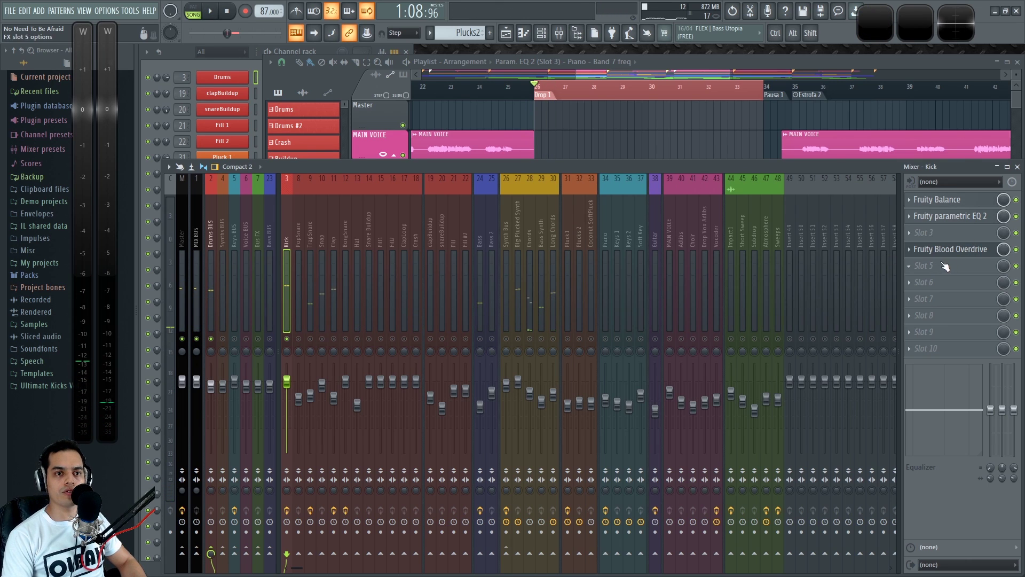
Move Fruity Blood Overdrive to slot 3 of the Kick track and add Fruity Reeverb 2 to slot 4.
drag(953, 251, 955, 236)
click(916, 251)
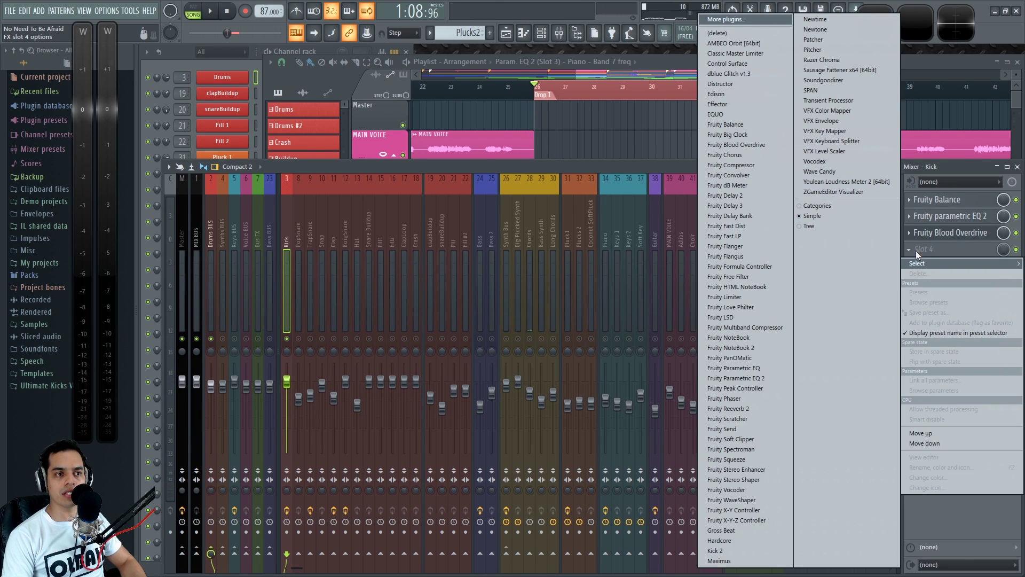
click(754, 411)
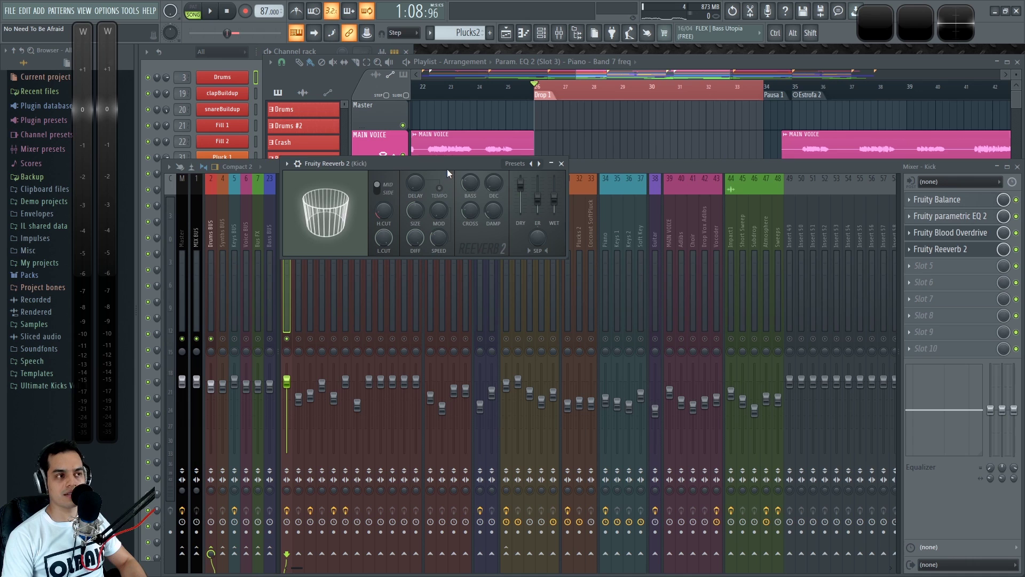
drag(424, 163, 495, 171)
key(space)
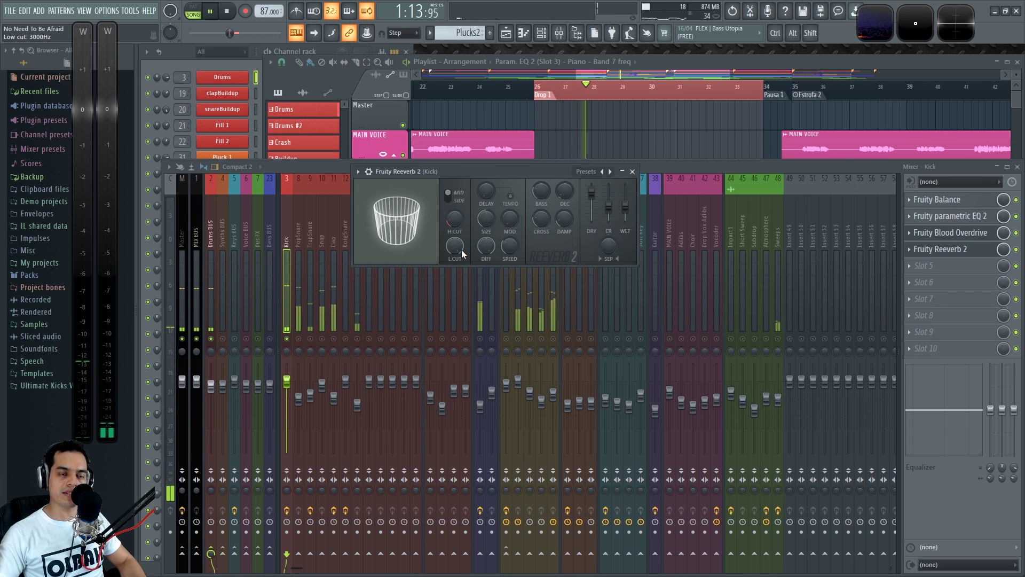
key(space)
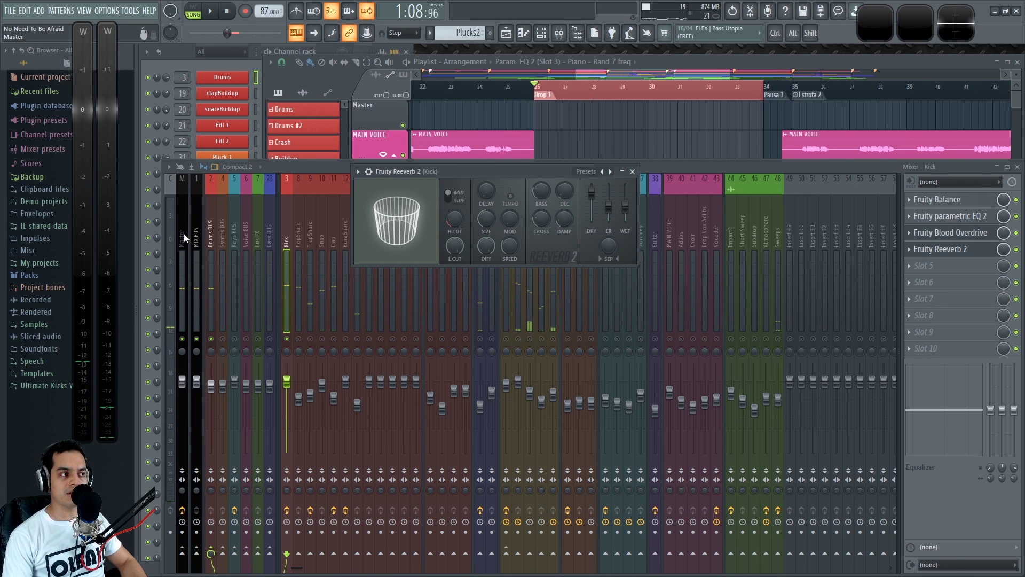
Examine the soloed Kick's spectrum in the Master track's SPAN analyzer during playback, and close the analyzer.
click(182, 235)
click(929, 266)
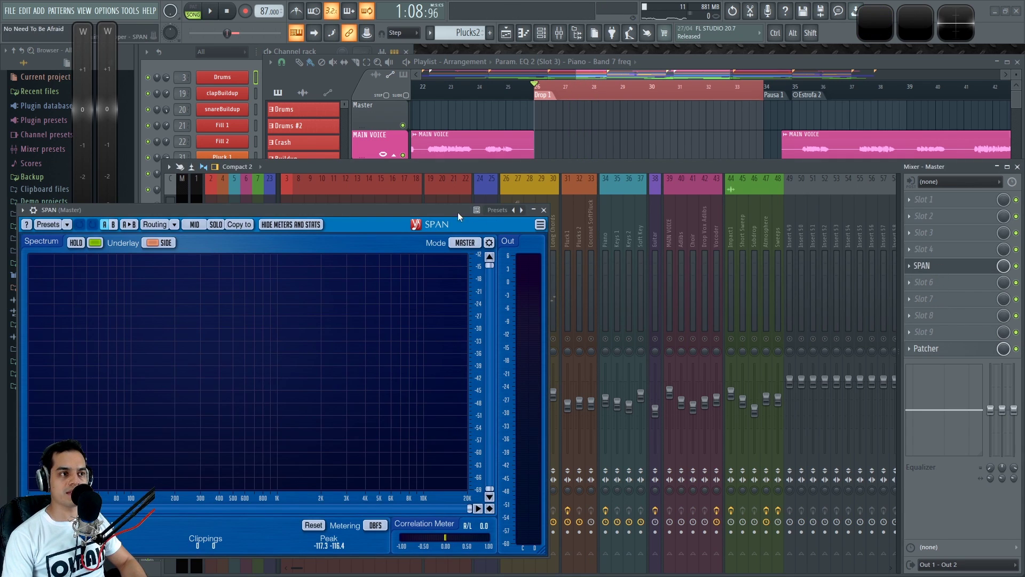
key(space)
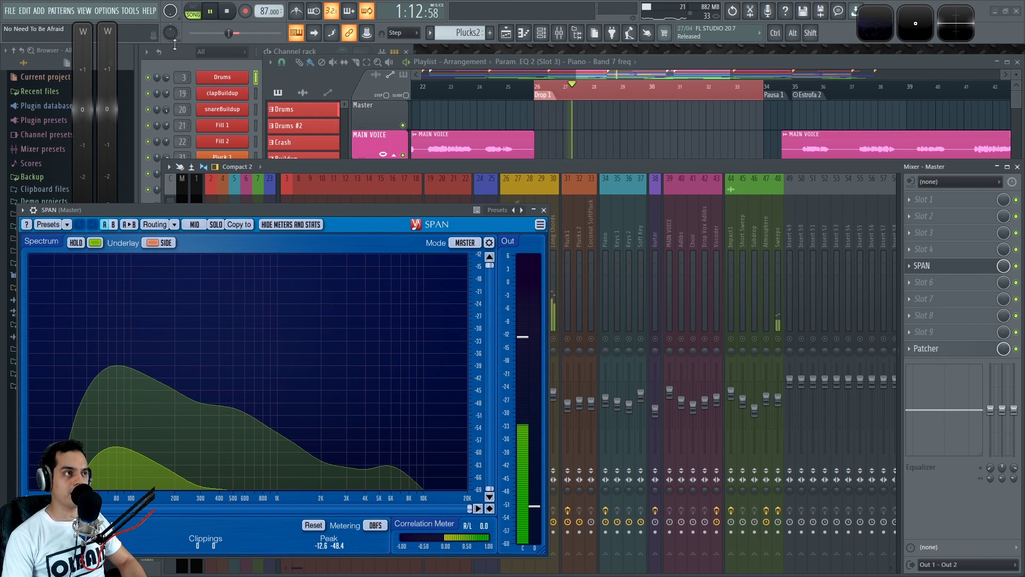
key(space)
drag(365, 210, 304, 440)
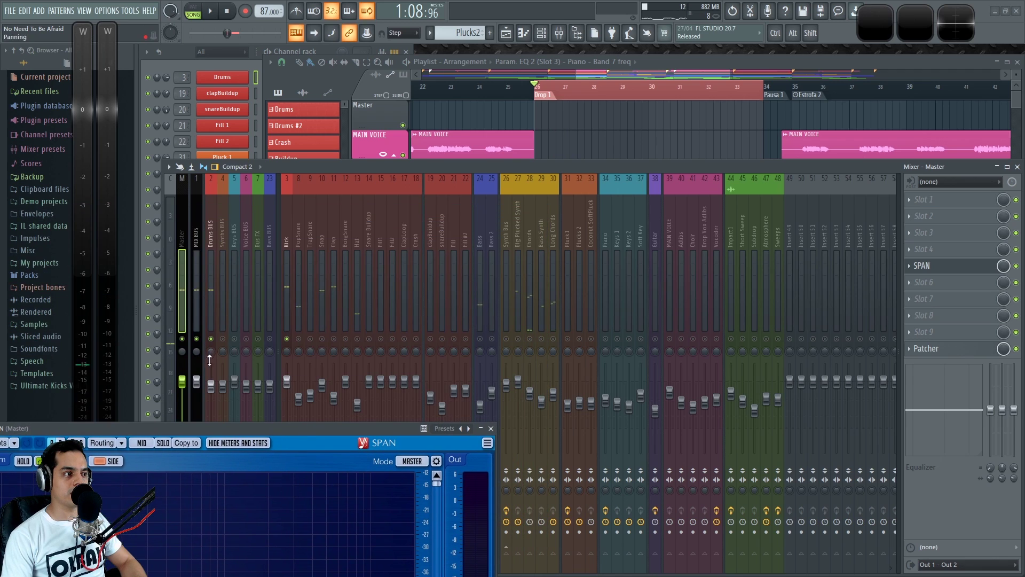
scroll(186, 376, down, 5)
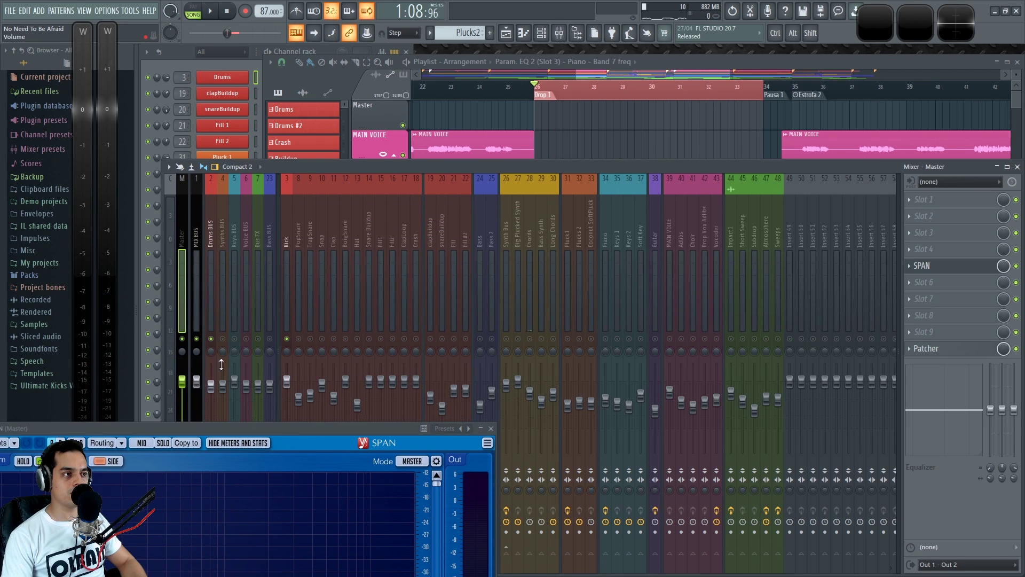
scroll(187, 368, up, 5)
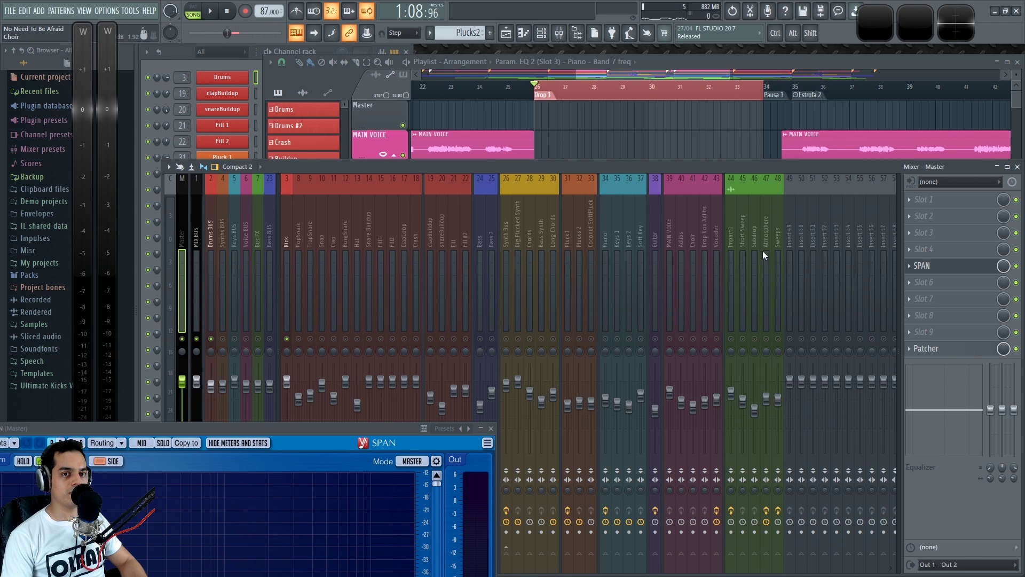
key(space)
drag(229, 425, 276, 163)
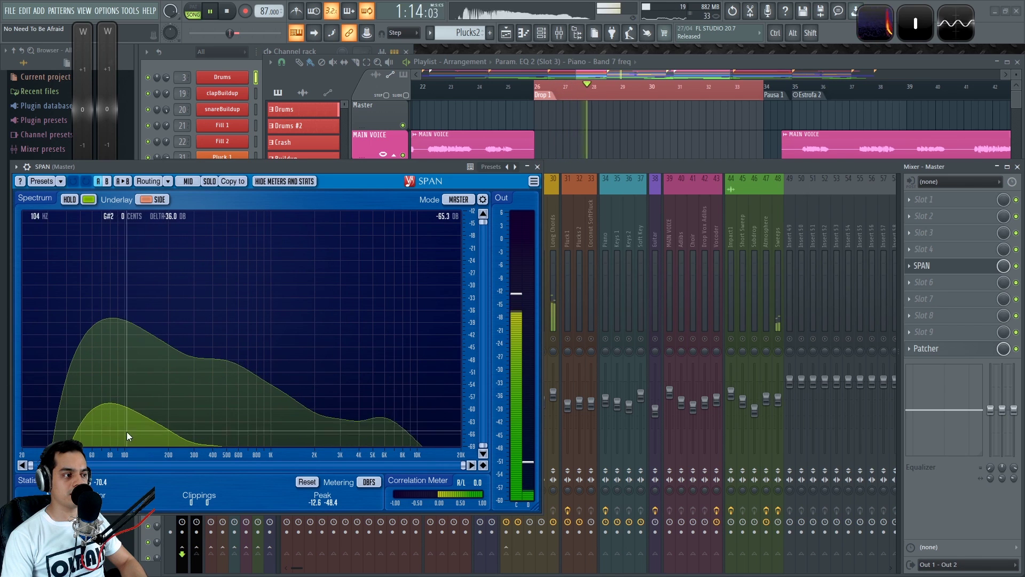
key(space)
click(538, 166)
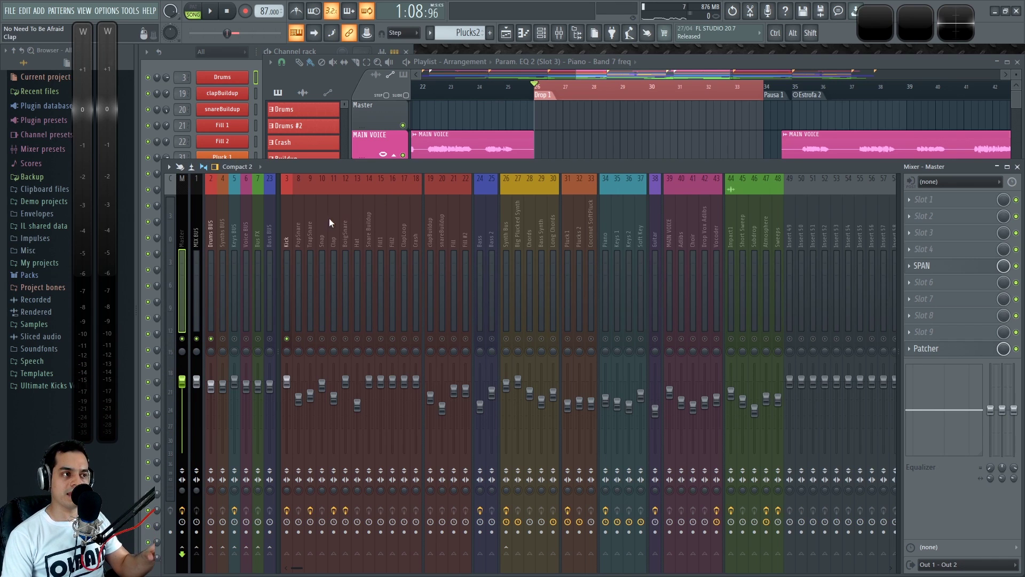
Open Fruity Reeverb 2 on the Kick track during playback and place its window over the middle of the mixer.
click(286, 227)
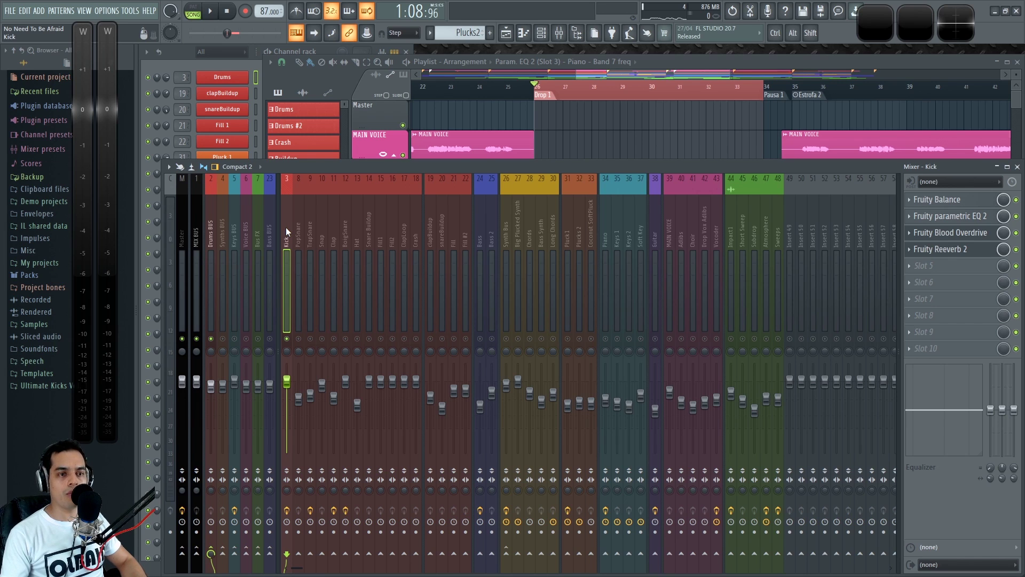
key(space)
key(space)
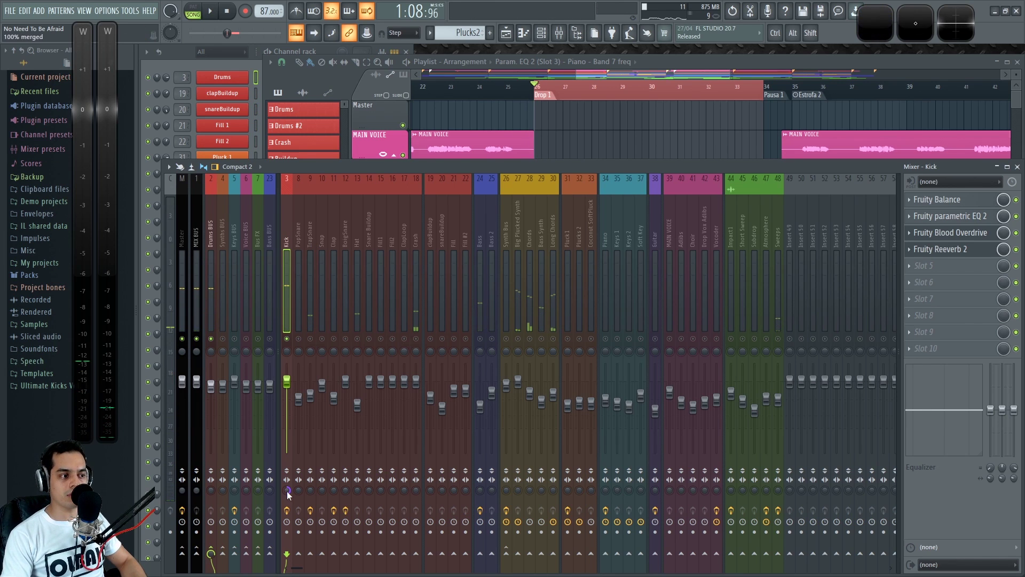
key(space)
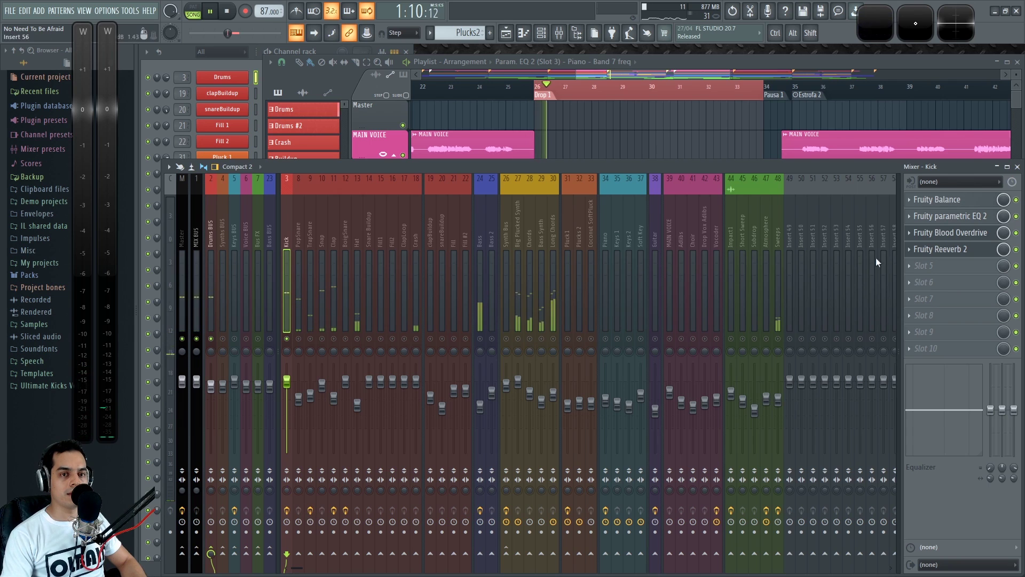
click(944, 258)
drag(469, 168, 527, 176)
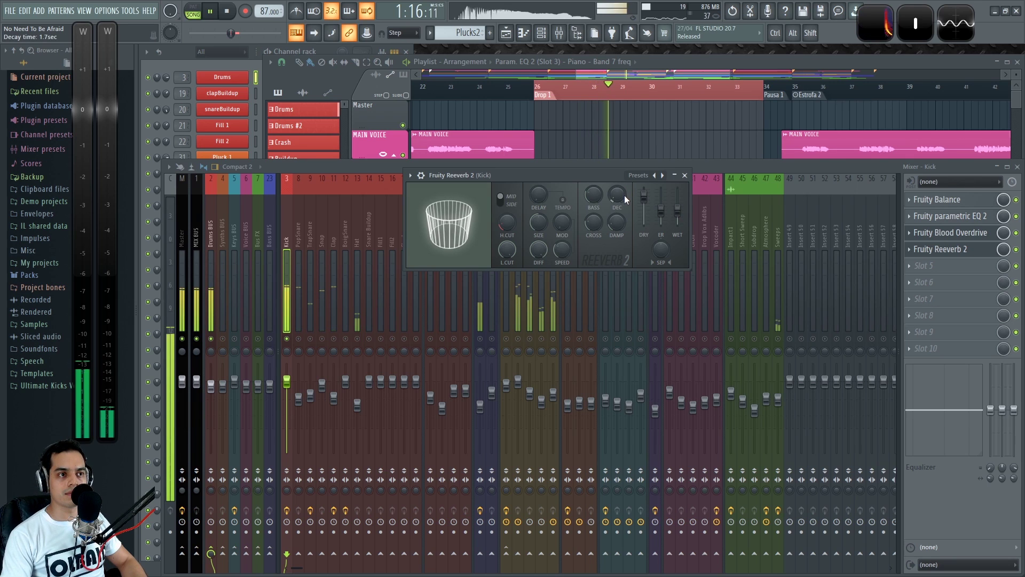
Raise the reverb's wet level to 52% and increase its early reflections level while auditioning the Kick.
scroll(617, 194, up, 2)
key(space)
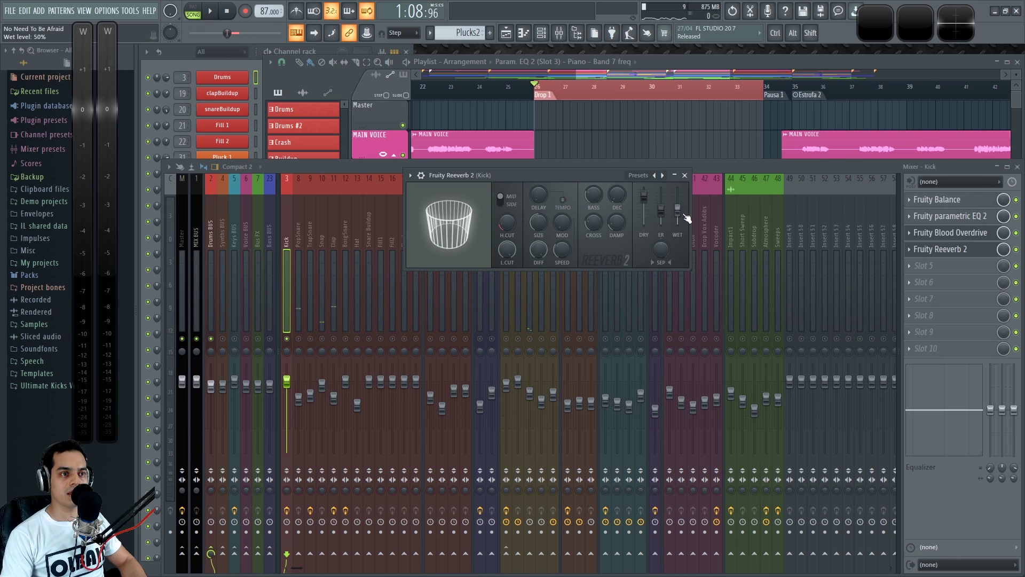
scroll(683, 213, up, 2)
key(space)
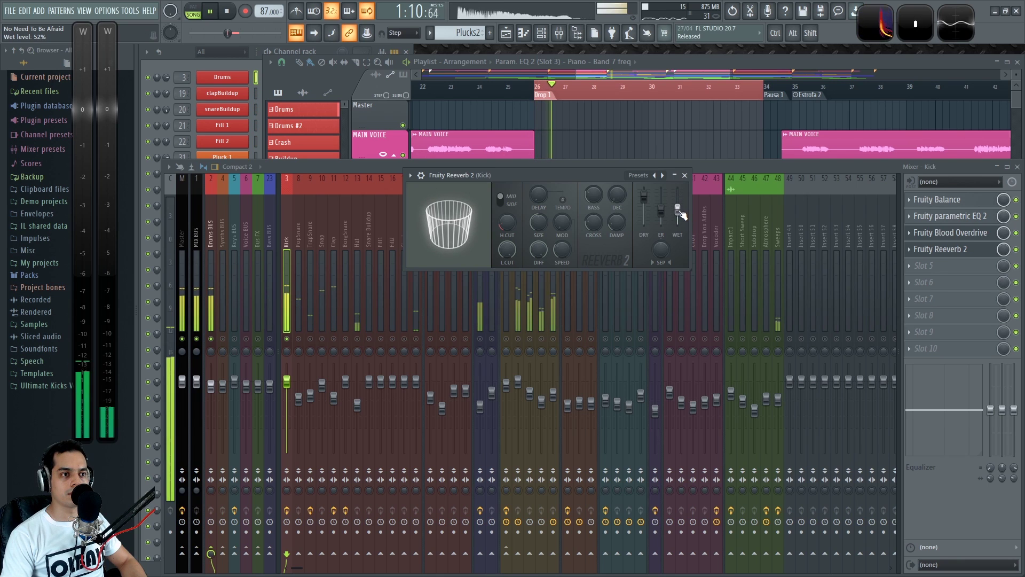
scroll(667, 209, up, 3)
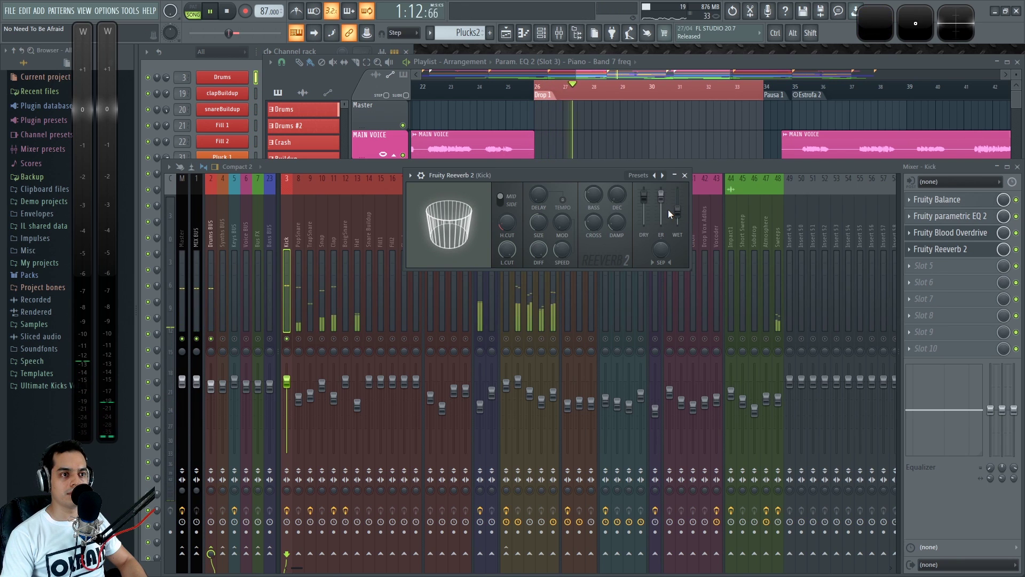
Lower the reverb's dry and wet levels fully and replay the section to hear only the early reflections.
drag(644, 197, 678, 224)
key(space)
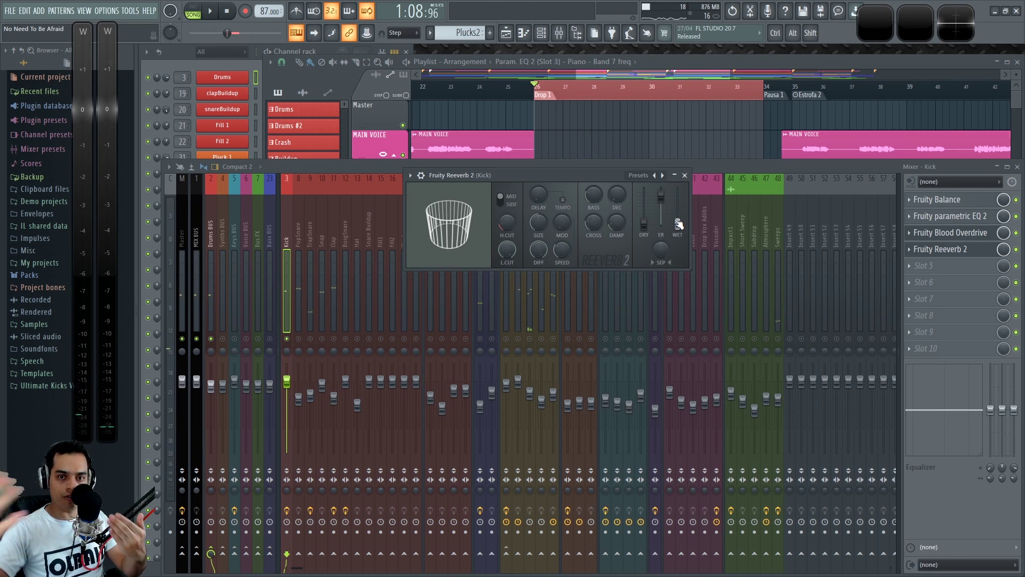
key(space)
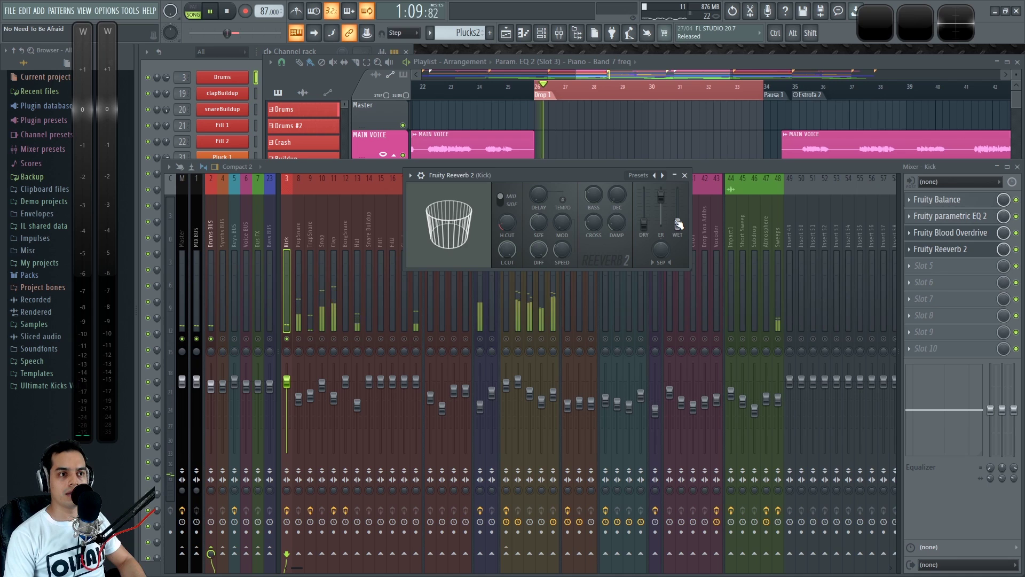
key(space)
key(space)
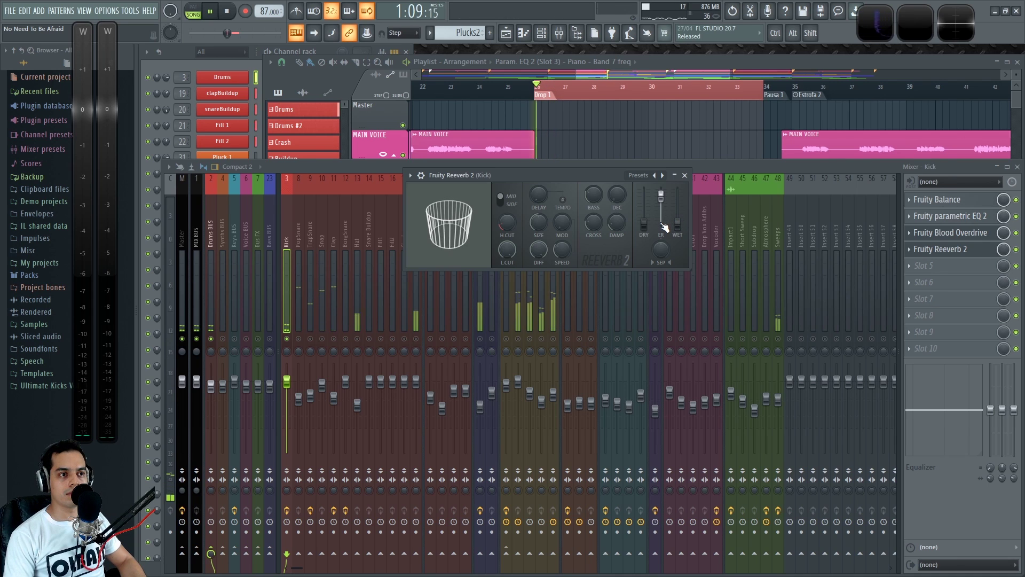
Set the reverb's dry level to 100% and its wet level to 32% during playback.
drag(677, 223, 644, 198)
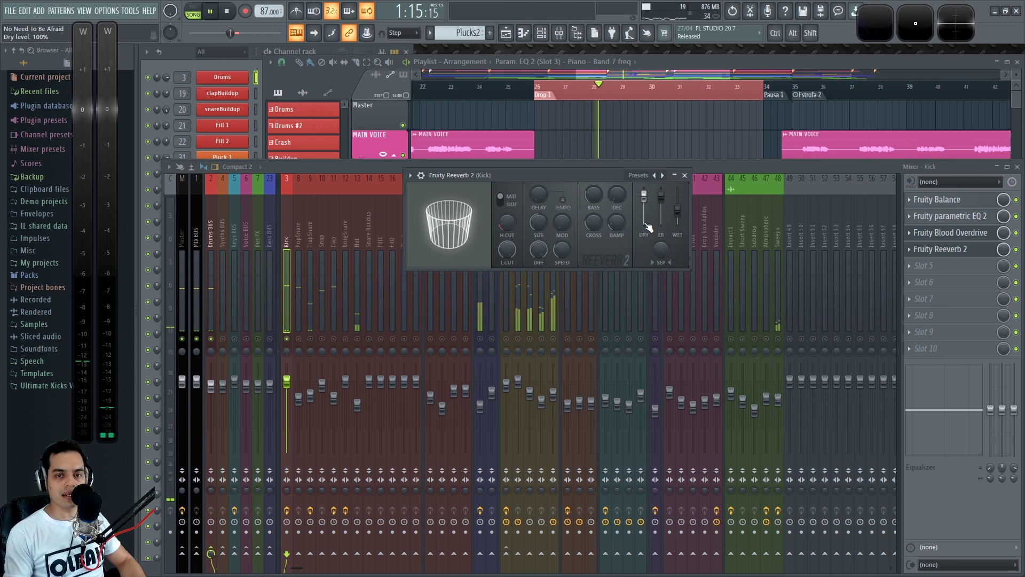
drag(677, 210, 677, 218)
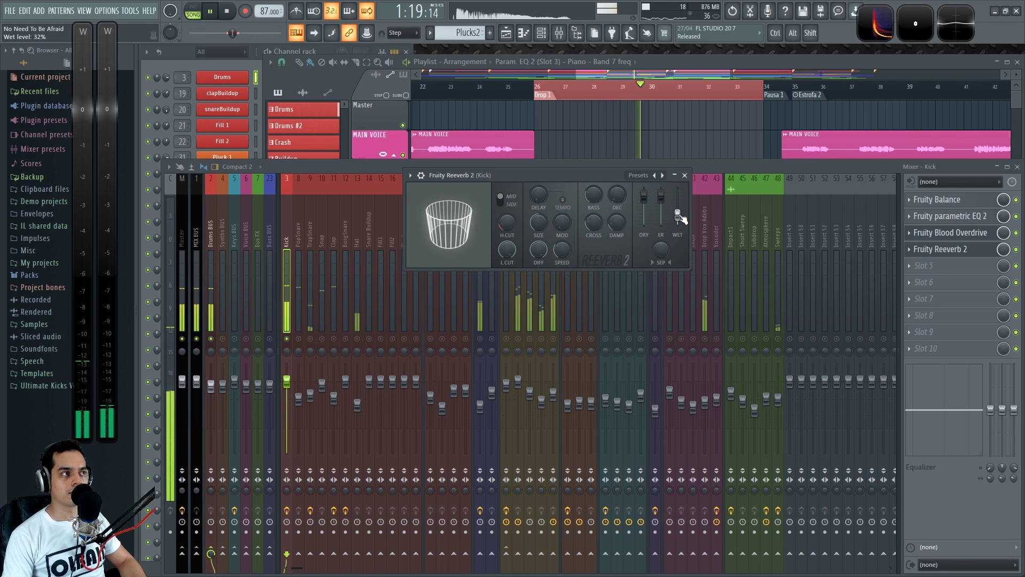
Adjust the reverb's early reflections level and replay the section, trying the wet level at 52% before lowering it again.
key(space)
drag(644, 196, 664, 206)
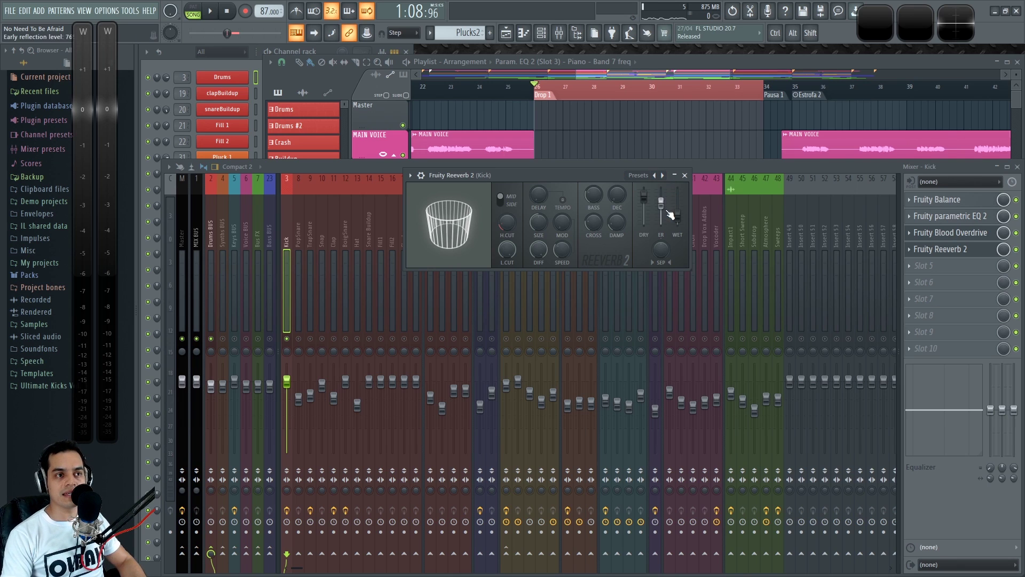
key(space)
drag(678, 216, 678, 208)
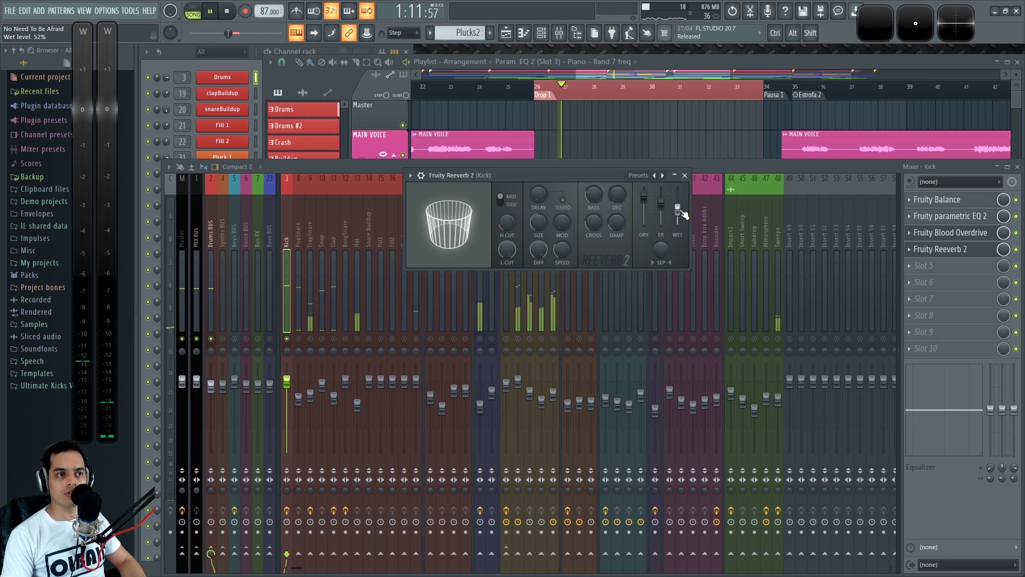
drag(678, 207, 681, 220)
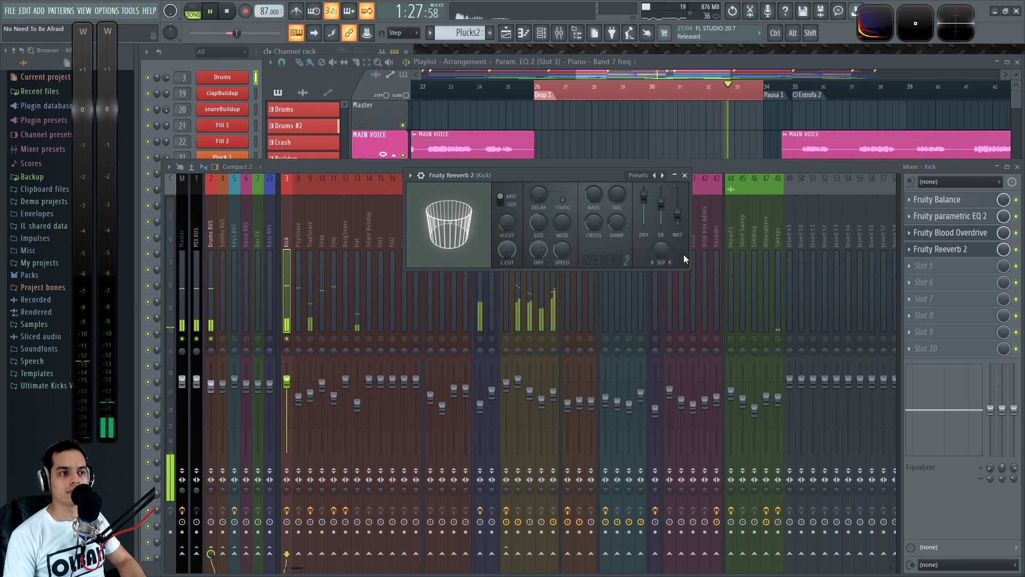
Lower the reverb's dry level fully, inspect the signal in an enlarged Wave Candy view during playback, and close the reverb.
drag(644, 194, 645, 224)
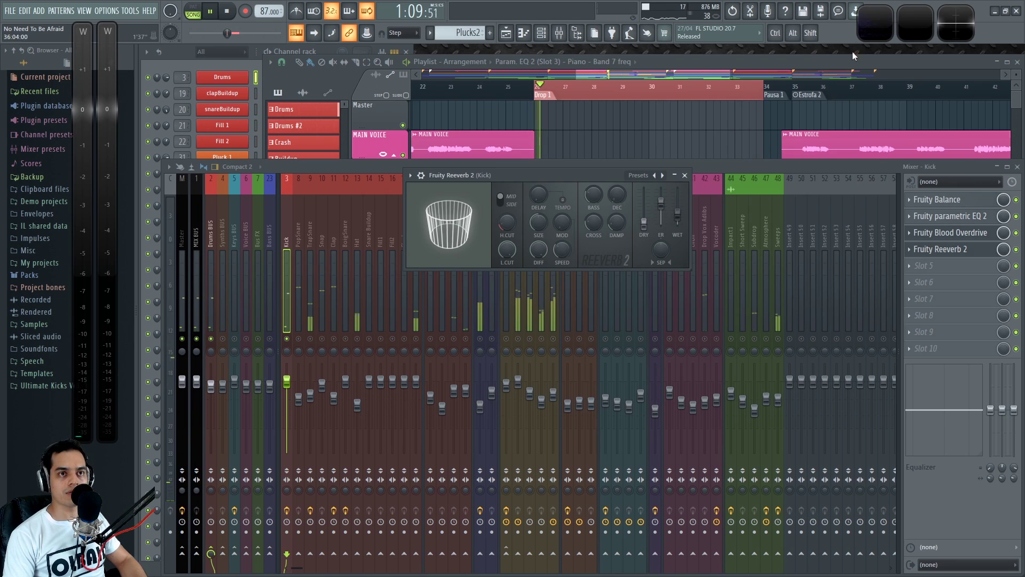
mouse_move(879, 9)
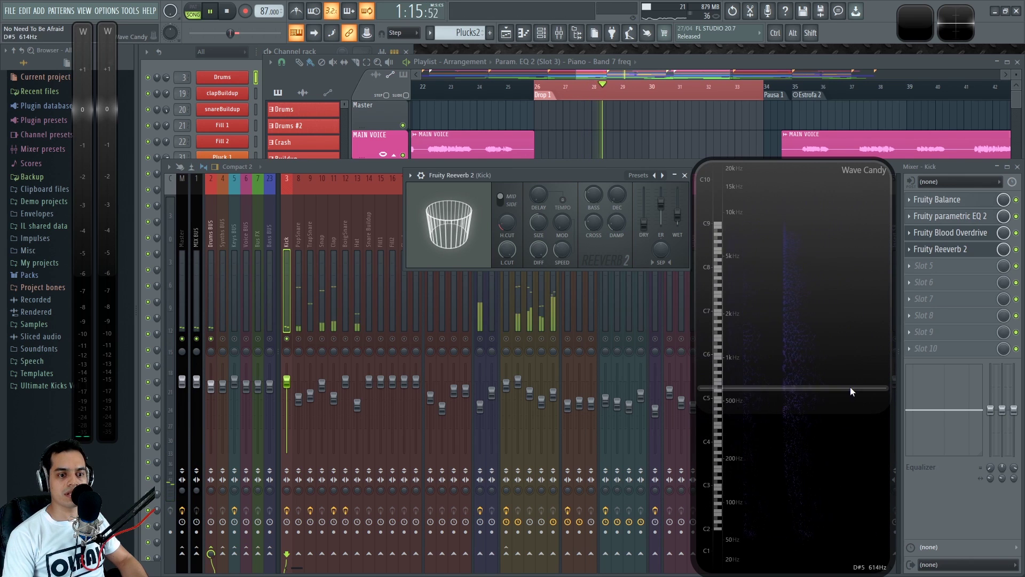
click(850, 387)
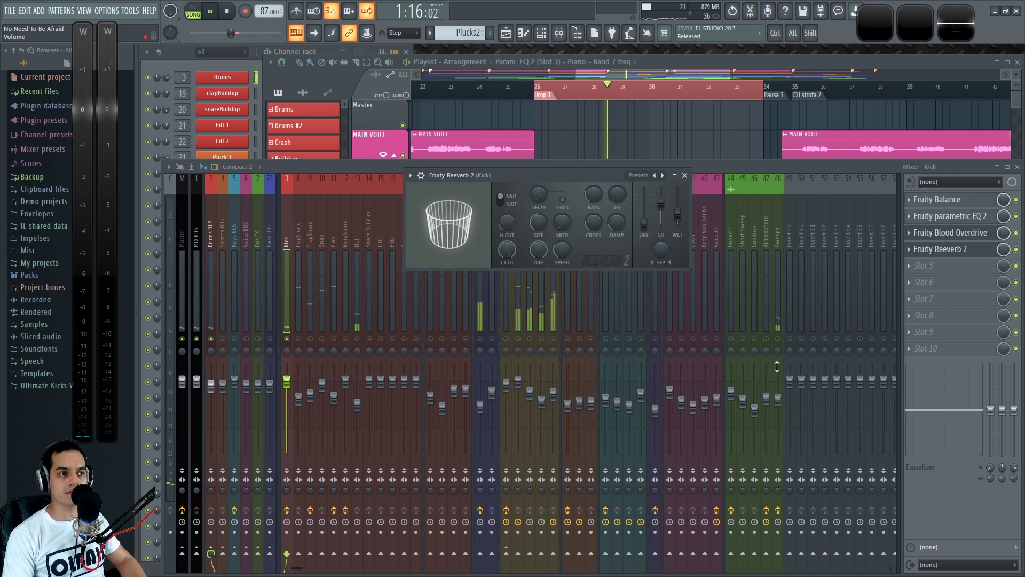
click(684, 175)
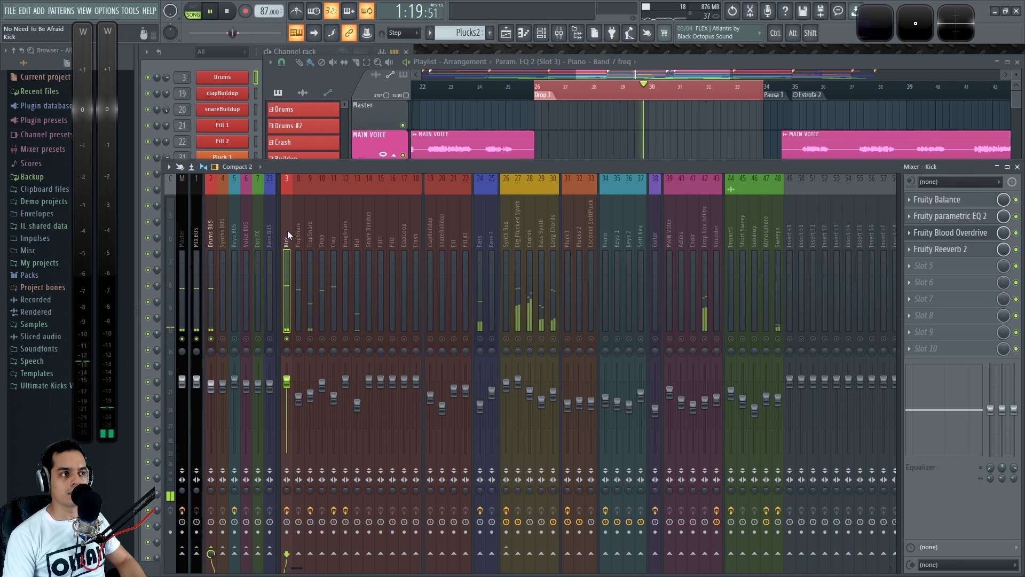
key(space)
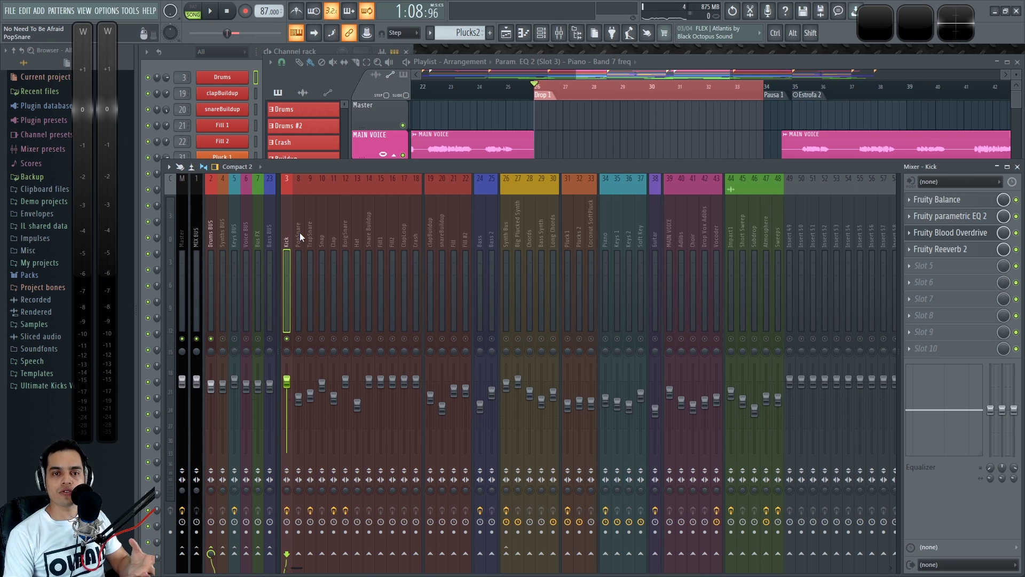
Look through the effect chains of the PopSnare, TrapSnare, Snap and Kick tracks, ending on the Kick.
click(298, 232)
click(312, 229)
click(298, 232)
click(311, 231)
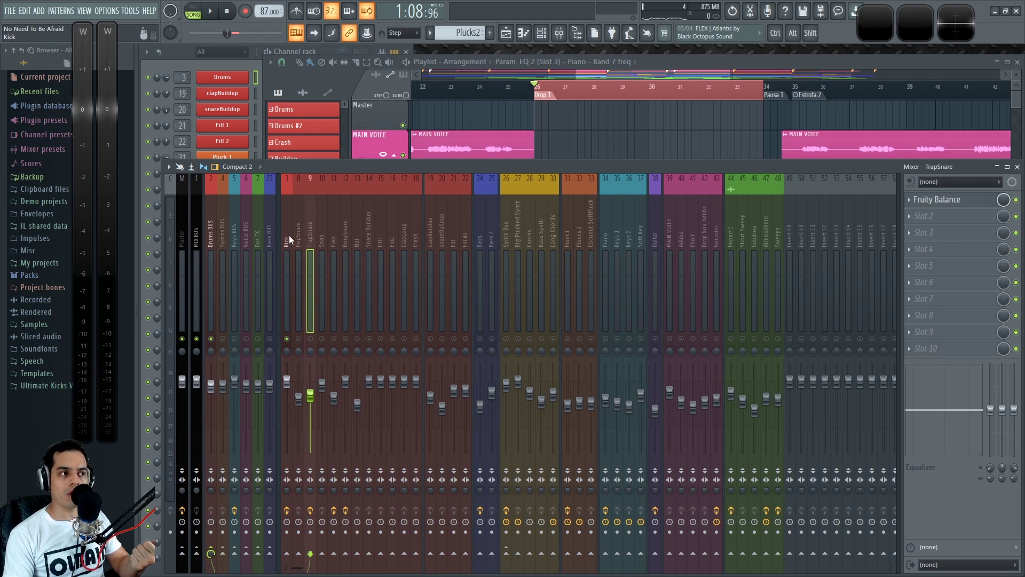
click(289, 235)
click(300, 238)
click(309, 234)
click(321, 235)
click(288, 231)
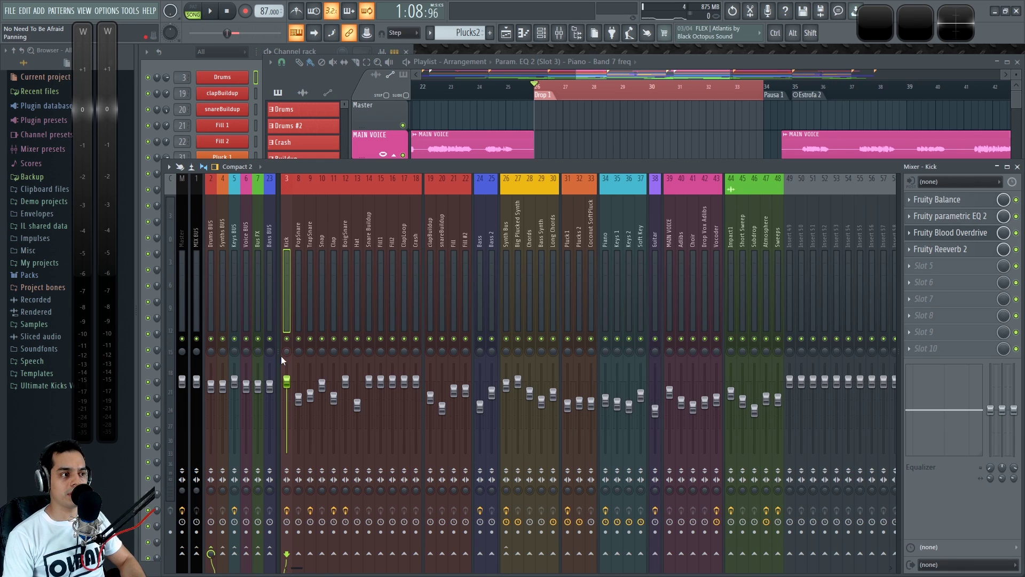
Solo the Kick and insert Fruity Limiter between its Fruity Balance and Fruity parametric EQ 2, shifting the other effects down one slot.
key(ctrl)
drag(968, 270, 958, 253)
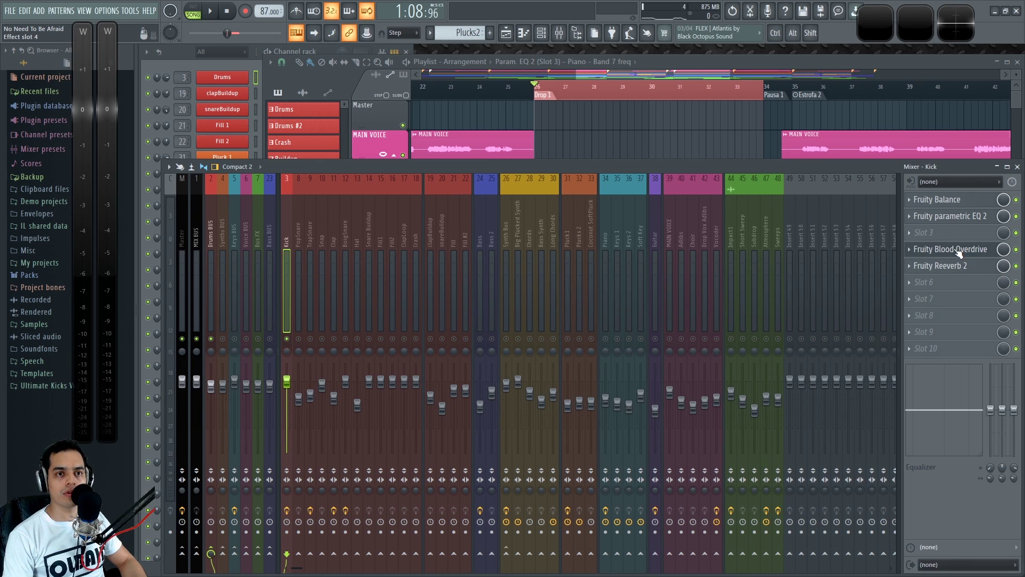
drag(972, 216, 967, 232)
click(945, 216)
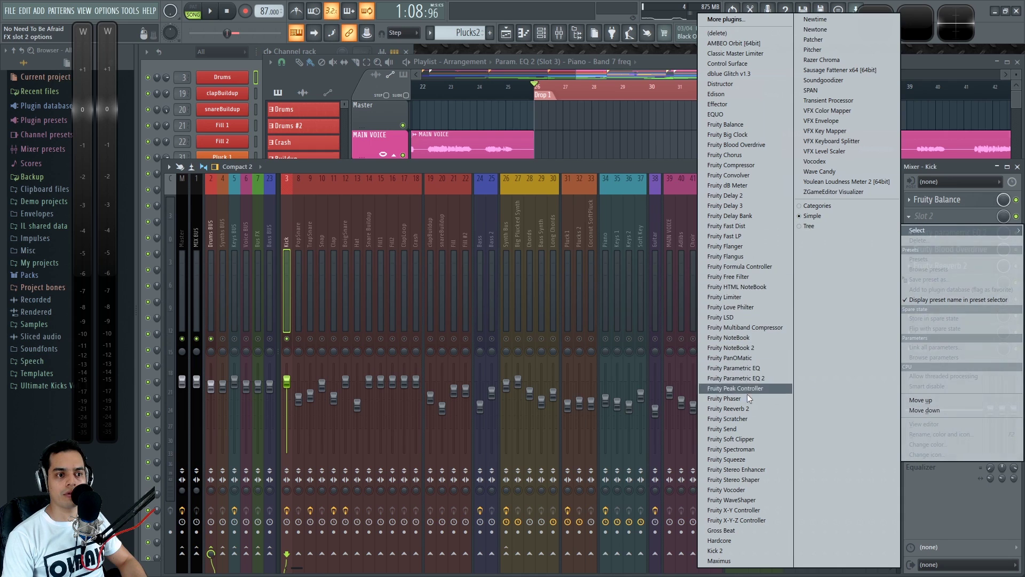
click(745, 297)
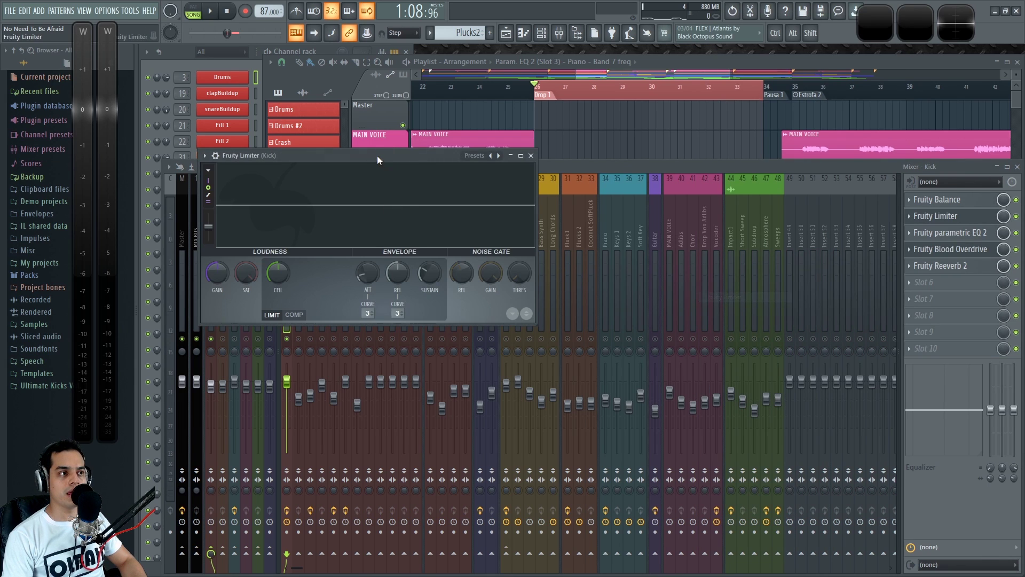
Examine the Kick's peaks in an enlarged Fruity Limiter window during playback, and delete the limiter from its effect slot.
drag(558, 283, 778, 442)
key(space)
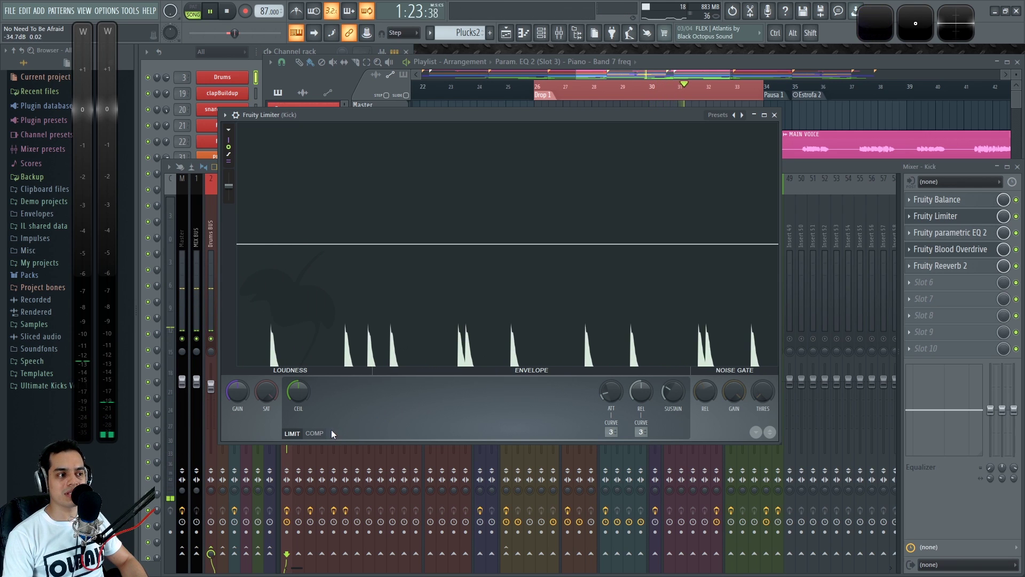
click(774, 115)
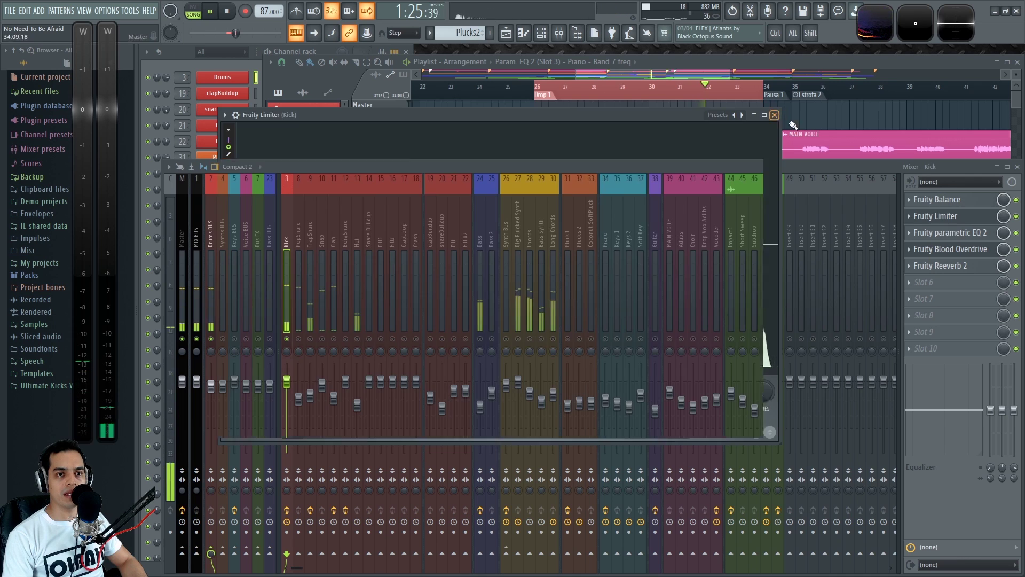
click(915, 218)
click(932, 241)
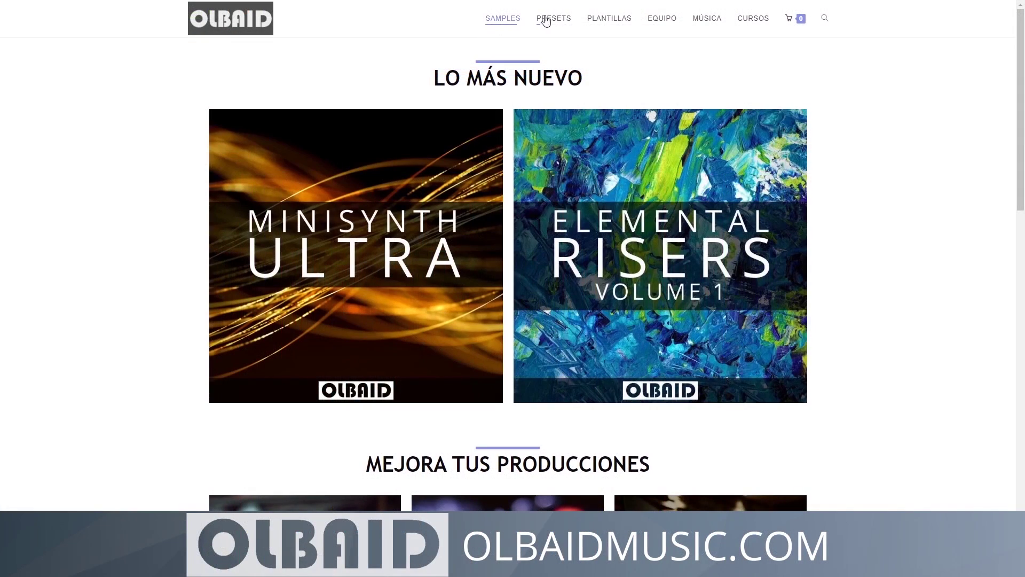
scroll(876, 160, down, 5)
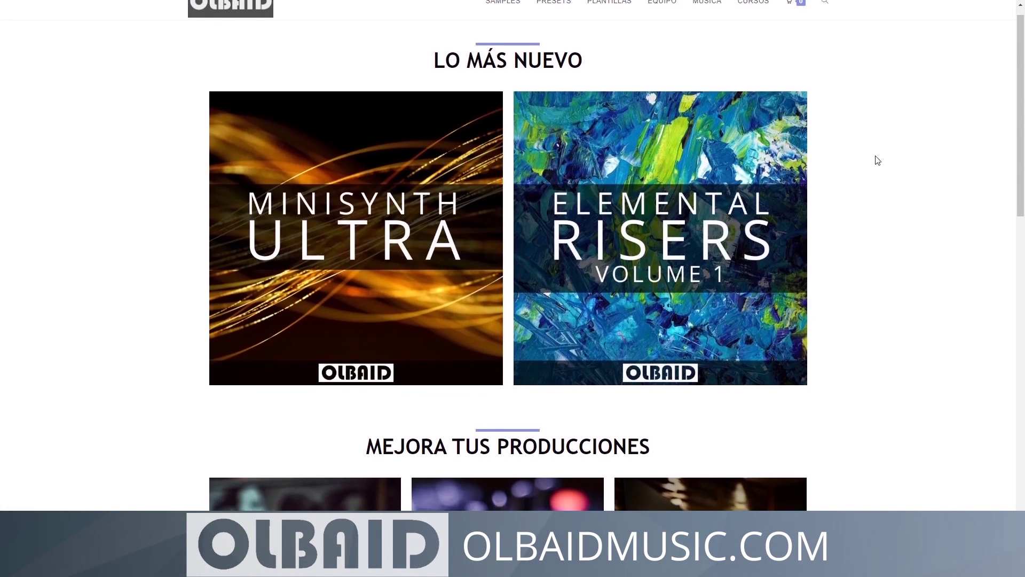
scroll(874, 264, down, 6)
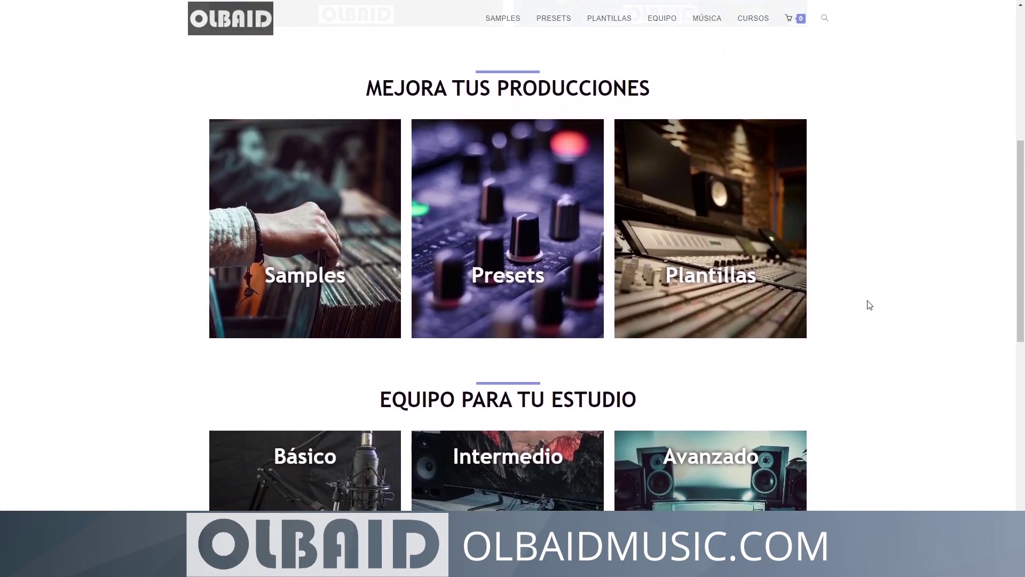
scroll(860, 369, down, 2)
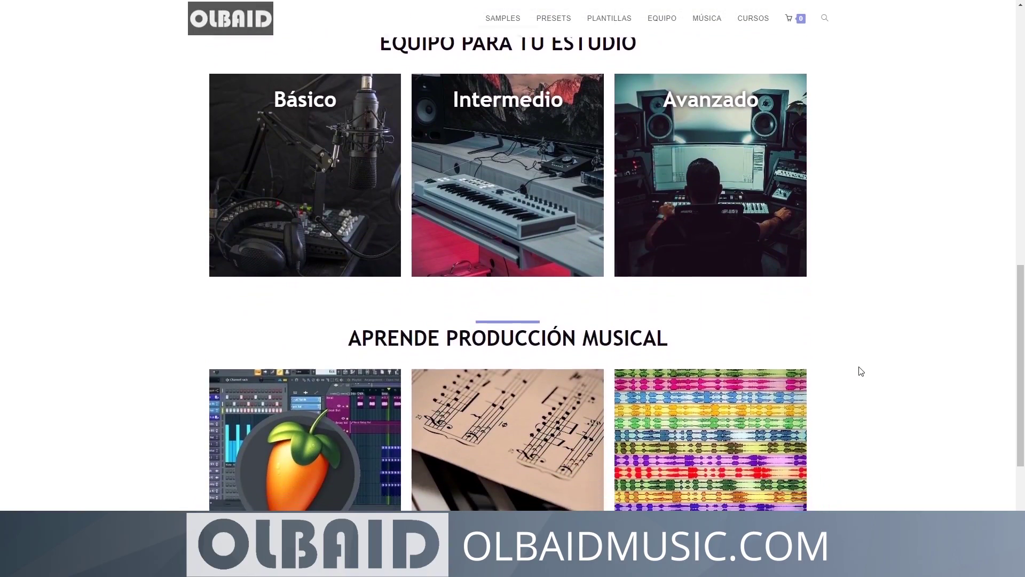